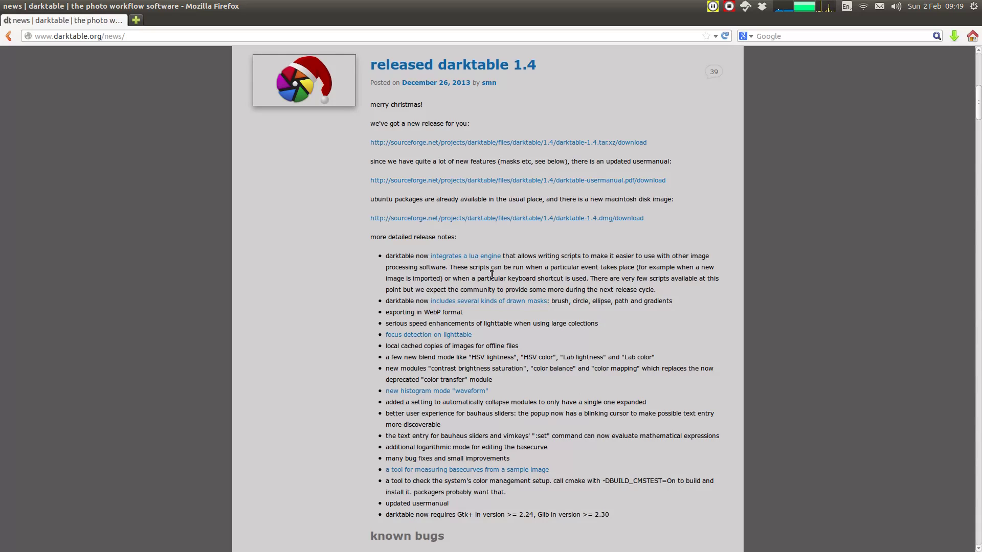
Highlight the darktable 1.4 release notes about the lua engine and the several kinds of drawn masks.
{"action": "left_click_drag", "start_coordinate": [388, 258], "coordinate": [526, 256]}
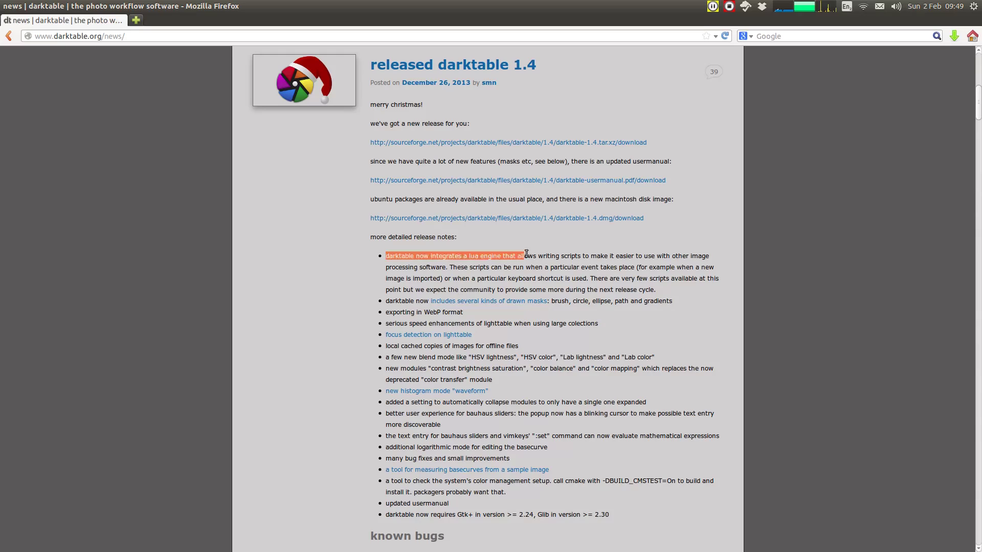
{"action": "left_click", "coordinate": [525, 255]}
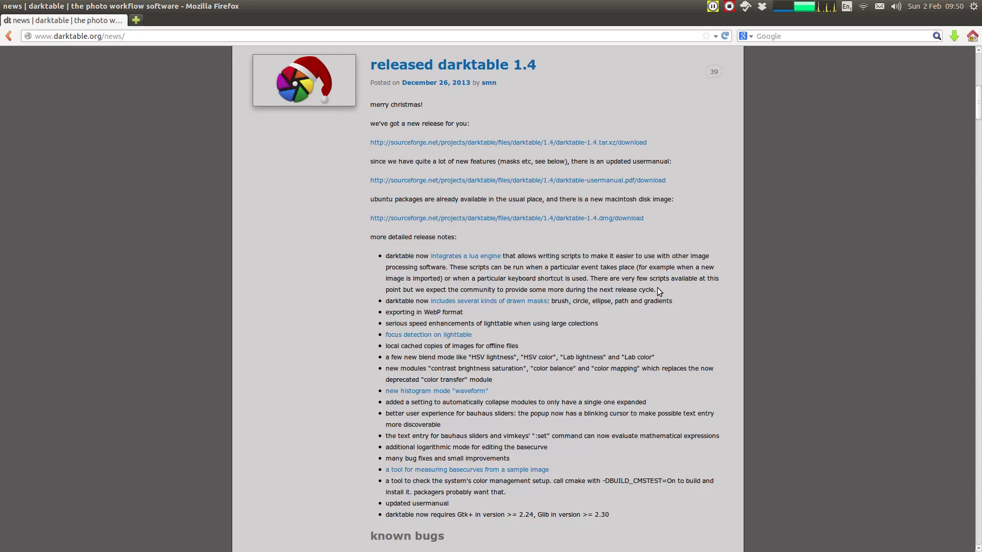
{"action": "left_click_drag", "start_coordinate": [381, 305], "coordinate": [698, 307]}
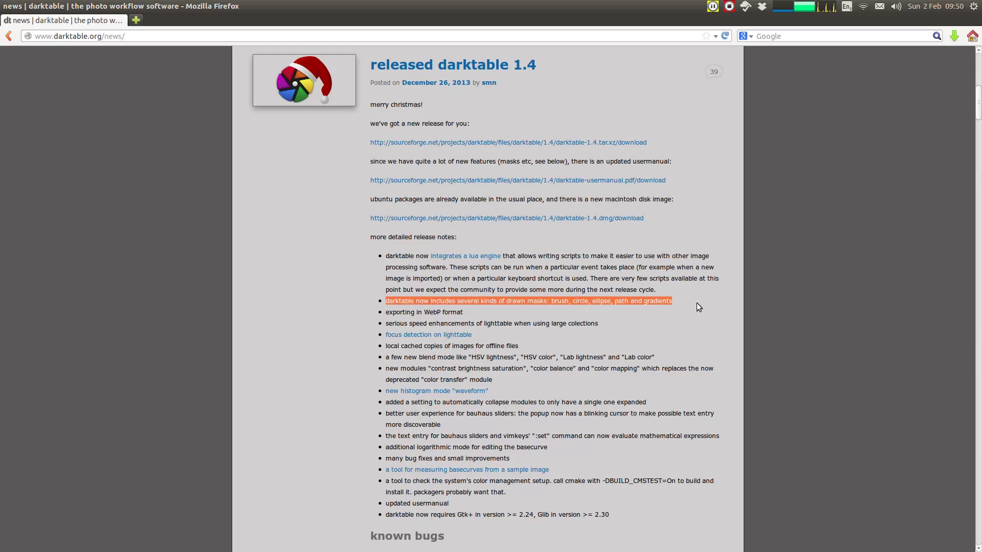
{"action": "left_click", "coordinate": [683, 304]}
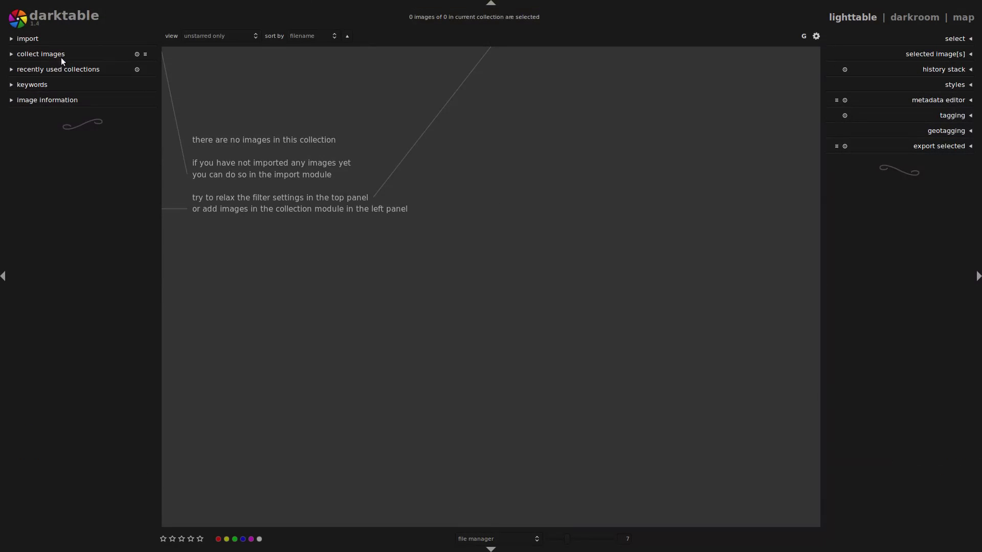
In darktable 1.4, import the Raws folder inside Demos on the Seagate Backup Plus Drive.
{"action": "left_click", "coordinate": [39, 40]}
{"action": "left_click", "coordinate": [50, 66]}
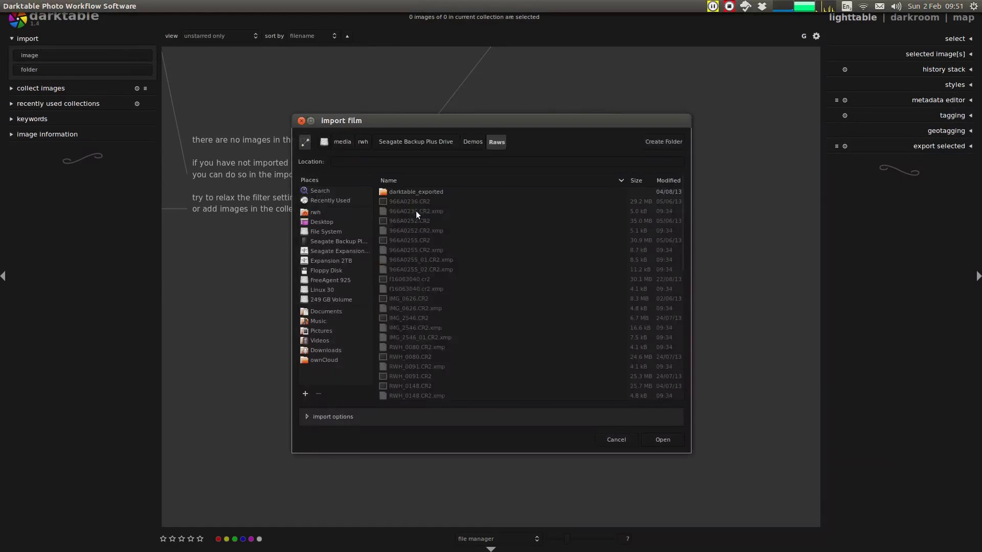
{"action": "left_click", "coordinate": [661, 440]}
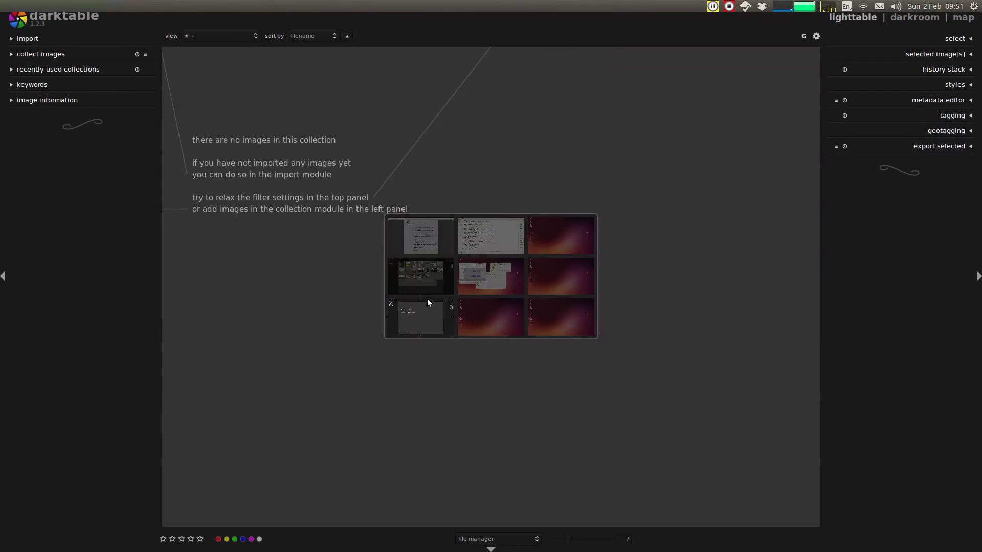
In darktable 1.2.3, import the Raws-1.2.3 folder inside Demos on the Seagate Backup Plus Drive.
{"action": "left_click", "coordinate": [36, 39]}
{"action": "left_click", "coordinate": [45, 69]}
{"action": "left_click", "coordinate": [337, 242]}
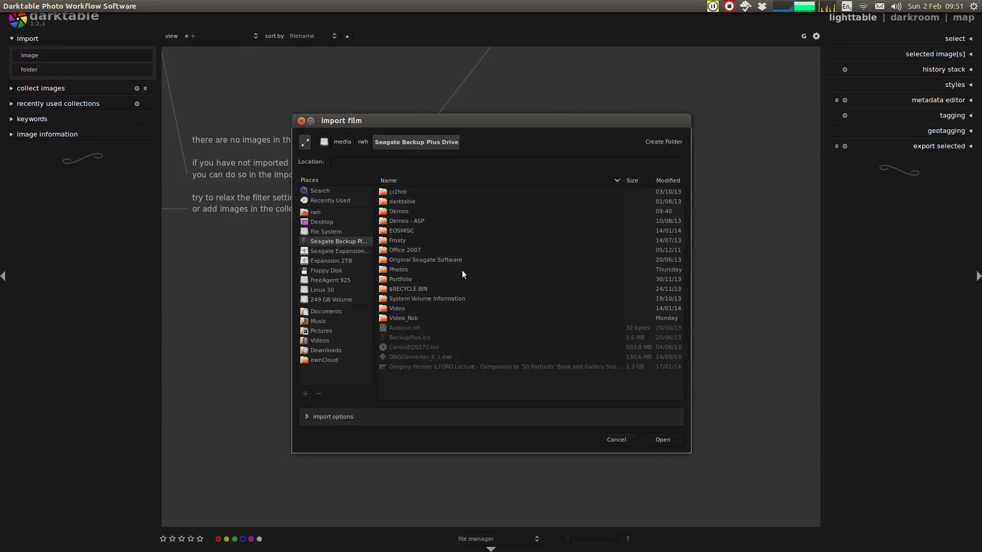
{"action": "double_click", "coordinate": [420, 210]}
{"action": "double_click", "coordinate": [428, 221]}
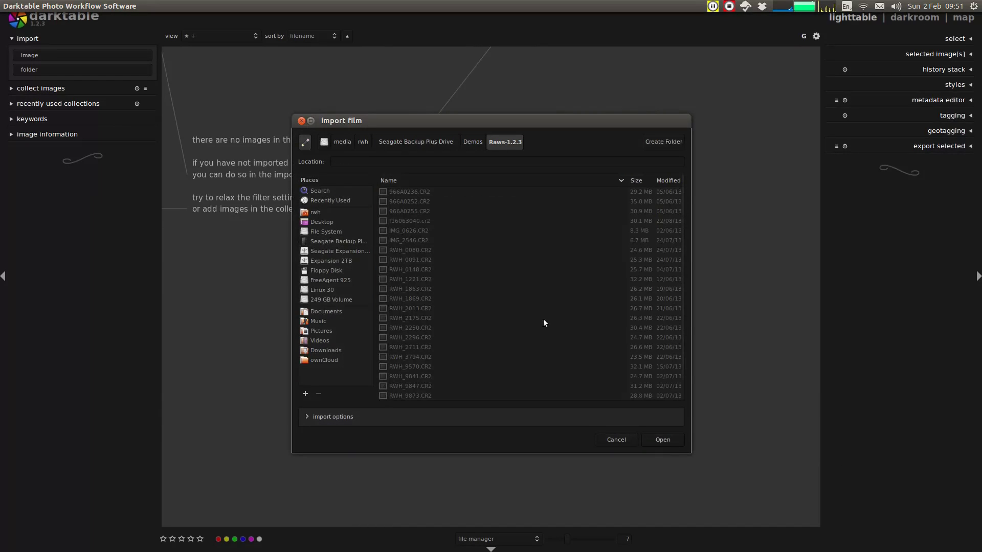
{"action": "left_click", "coordinate": [676, 438]}
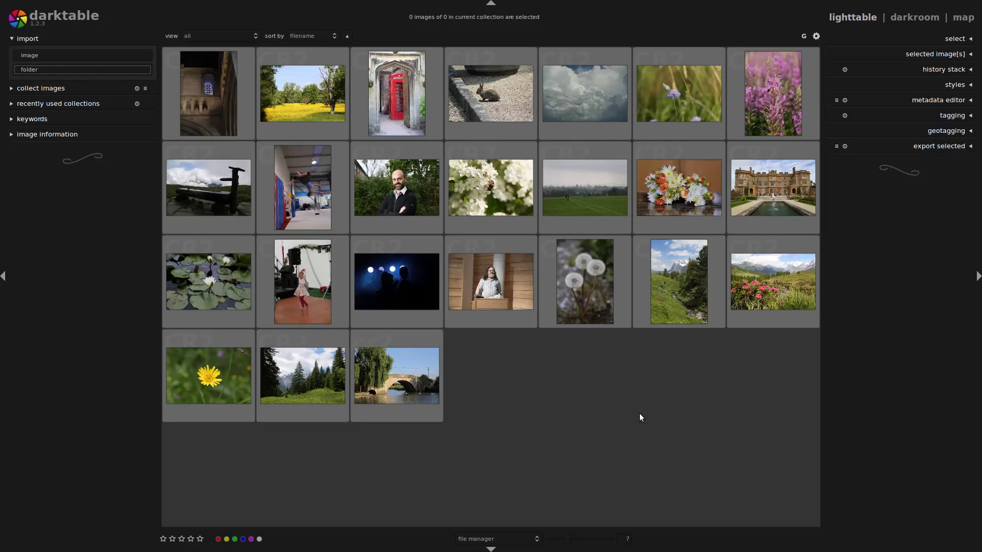
Open the rabbit photo in the darkroom, then find the lowpass module and switch it on.
{"action": "double_click", "coordinate": [486, 86]}
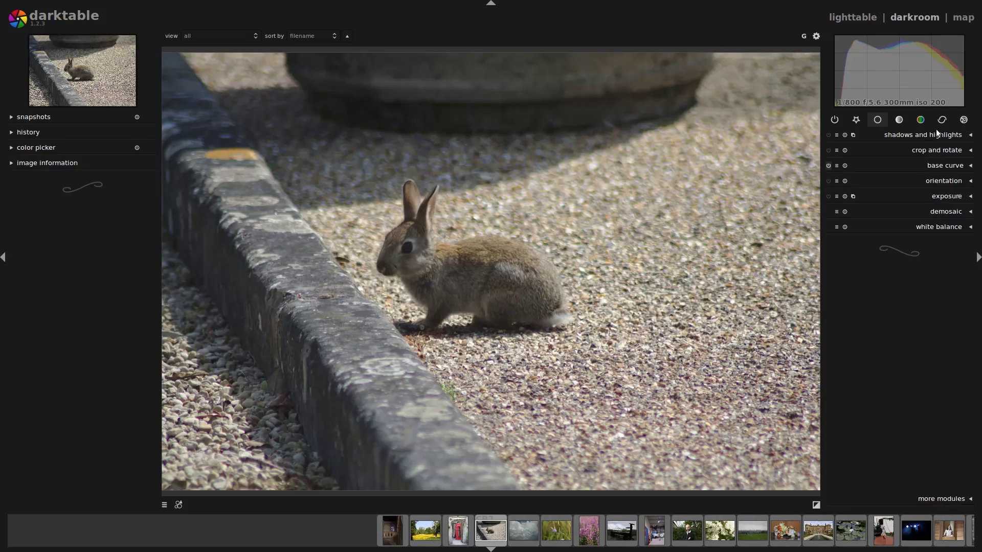
{"action": "left_click", "coordinate": [920, 120]}
{"action": "left_click", "coordinate": [962, 498]}
{"action": "scroll", "coordinate": [919, 437], "scroll_direction": "down", "scroll_amount": 4}
{"action": "scroll", "coordinate": [920, 437], "scroll_direction": "down", "scroll_amount": 2}
{"action": "scroll", "coordinate": [919, 437], "scroll_direction": "down", "scroll_amount": 2}
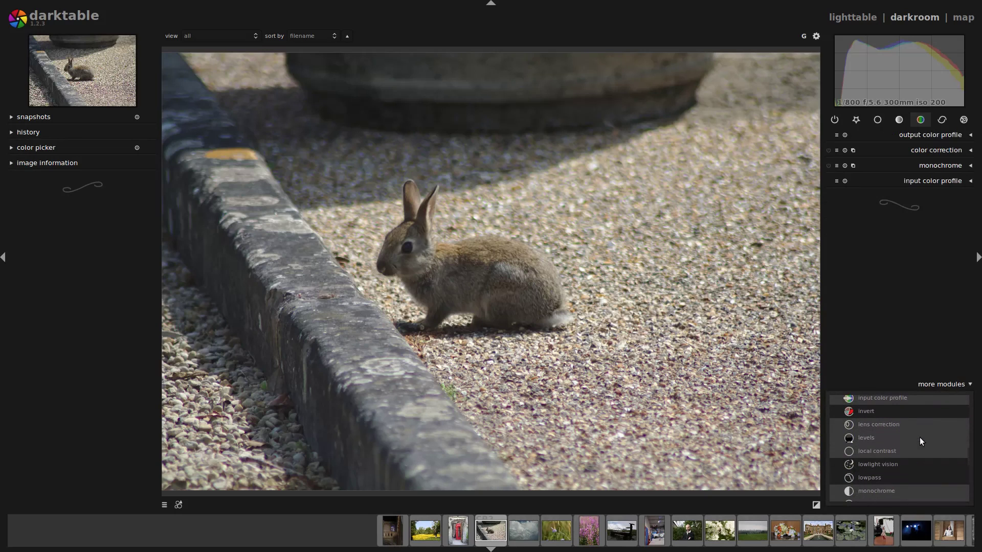
{"action": "left_click", "coordinate": [891, 477]}
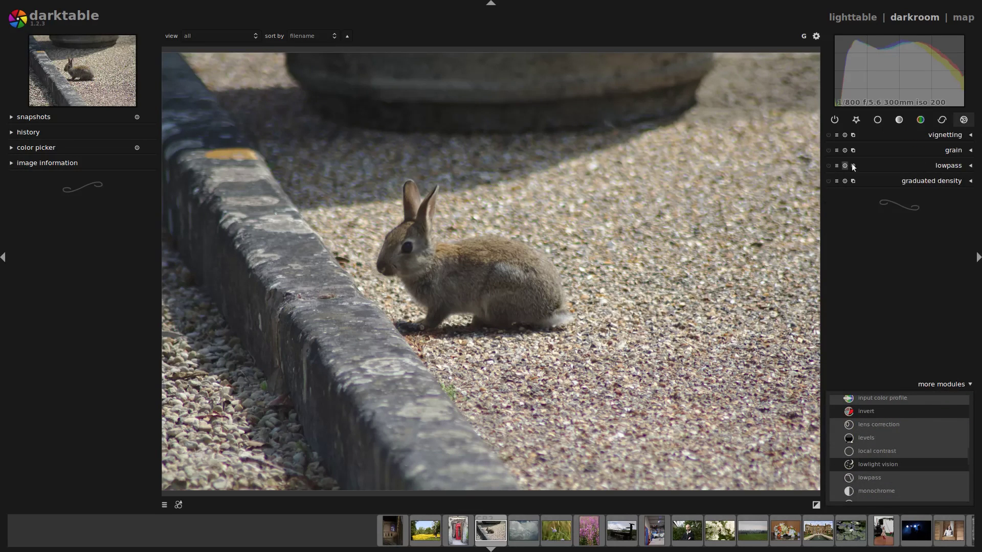
{"action": "left_click", "coordinate": [828, 165]}
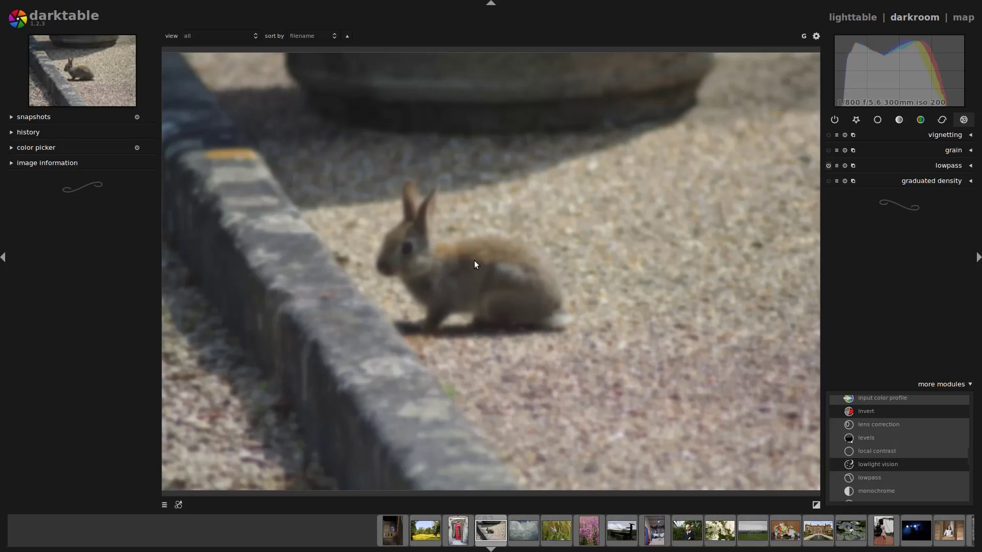
Expand the lowpass module and examine its list of blend modes.
{"action": "left_click", "coordinate": [946, 169]}
{"action": "left_click", "coordinate": [960, 219]}
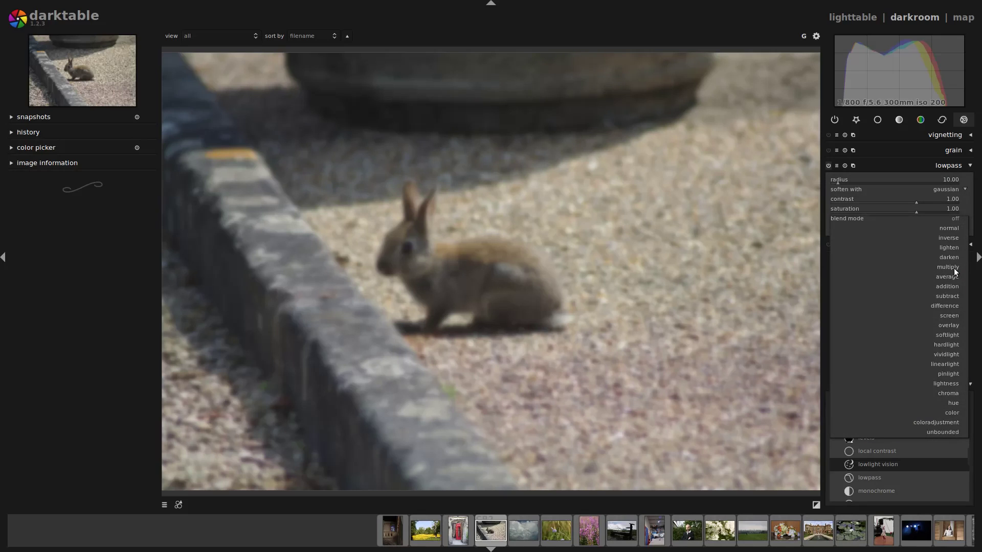
{"action": "left_click", "coordinate": [955, 220]}
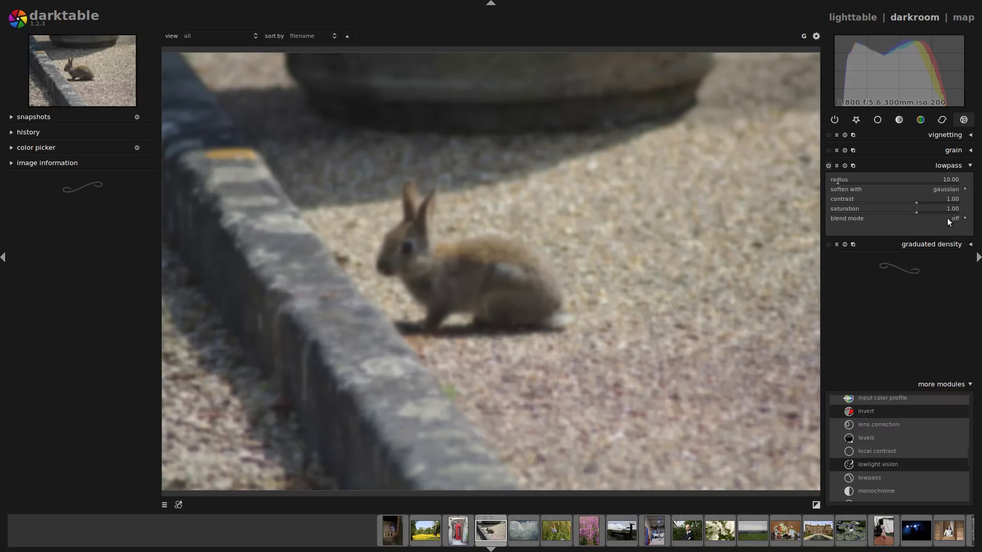
{"action": "left_click", "coordinate": [948, 220]}
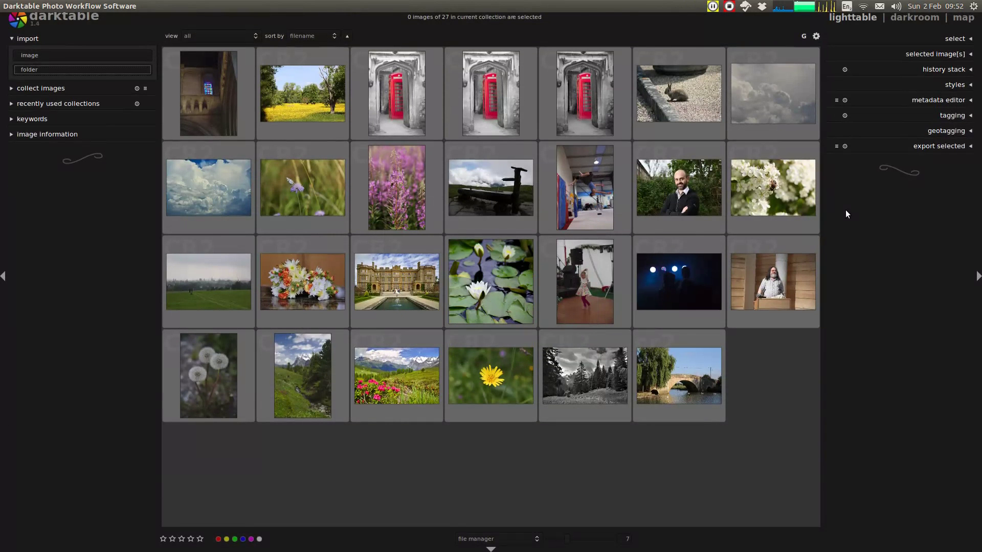
In darktable 1.4, open the rabbit photo in the darkroom and expand its history.
{"action": "left_click", "coordinate": [685, 98]}
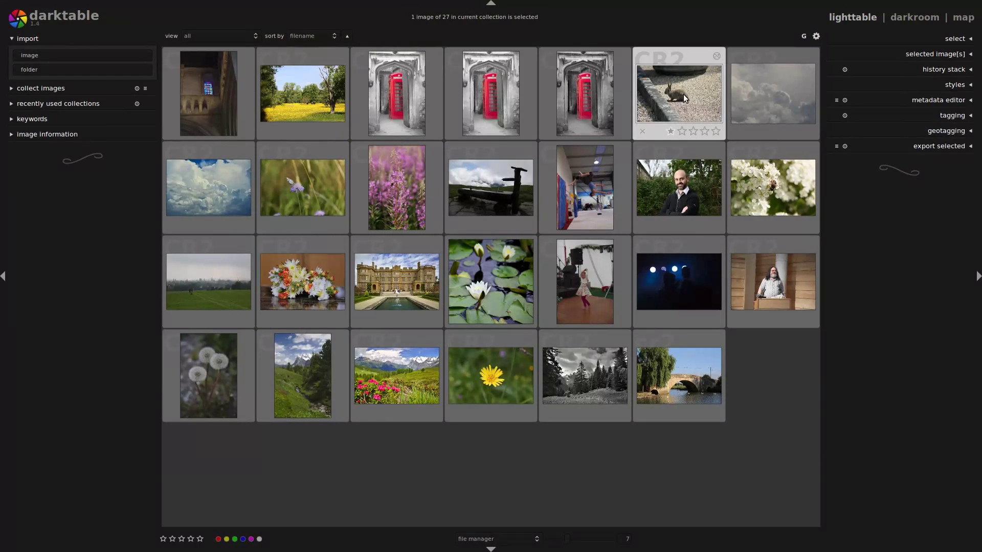
{"action": "double_click", "coordinate": [685, 97]}
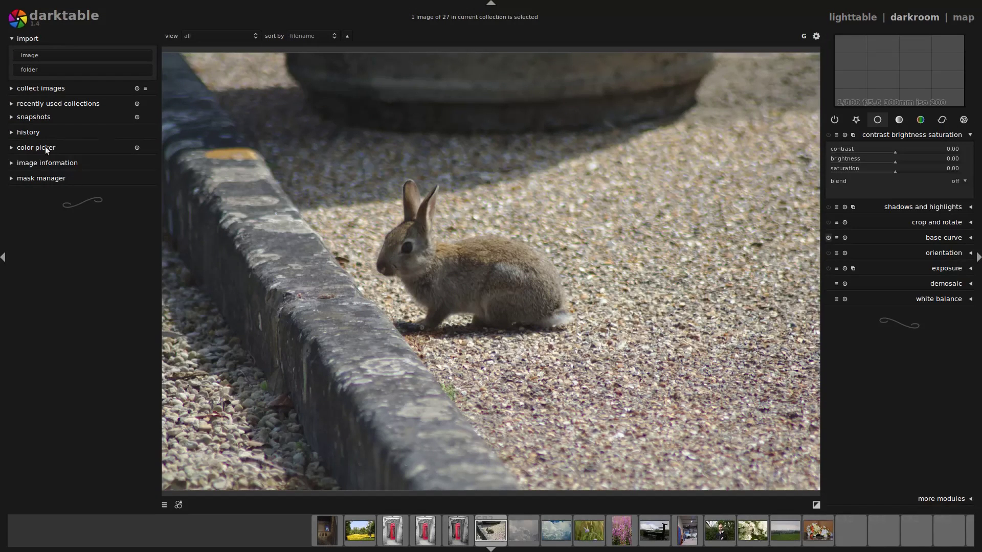
{"action": "left_click", "coordinate": [42, 132]}
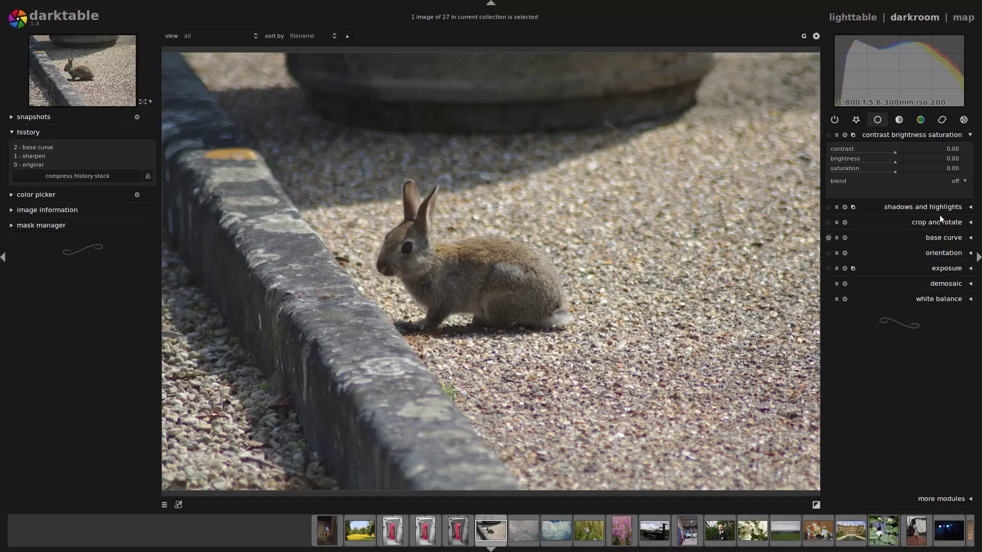
Find the lowpass module among all modules and set its blend option to drawn mask.
{"action": "left_click", "coordinate": [943, 497]}
{"action": "scroll", "coordinate": [924, 434], "scroll_direction": "down", "scroll_amount": 8}
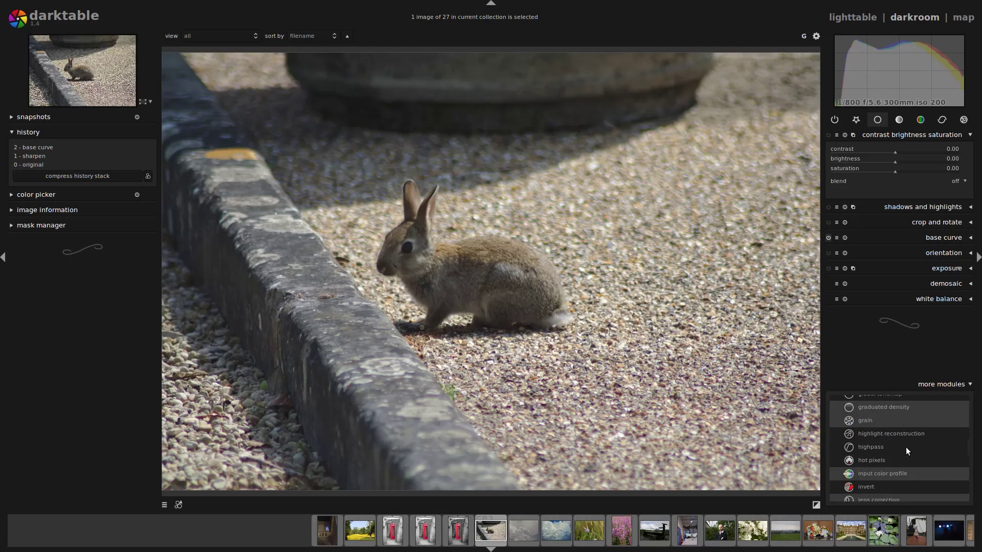
{"action": "scroll", "coordinate": [906, 448], "scroll_direction": "down", "scroll_amount": 5}
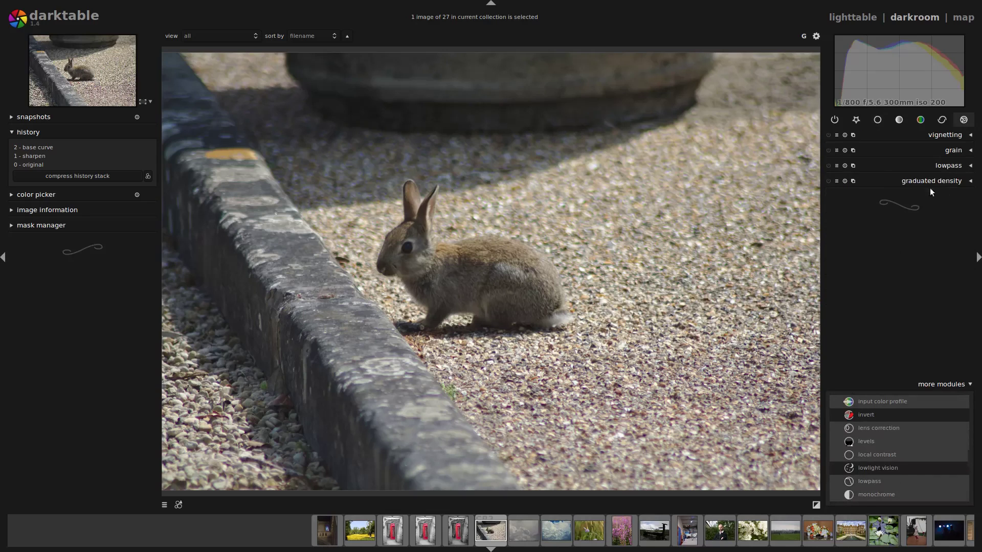
{"action": "left_click", "coordinate": [950, 165]}
{"action": "left_click", "coordinate": [953, 231]}
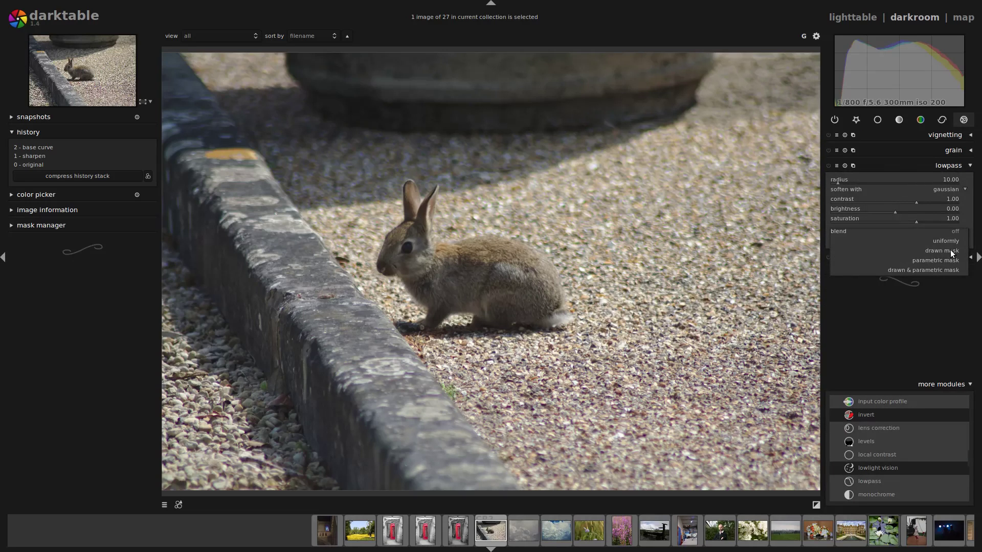
{"action": "left_click", "coordinate": [950, 250]}
Set the lowpass blend option to uniformly and look through the blend modes it offers.
{"action": "left_click", "coordinate": [948, 230]}
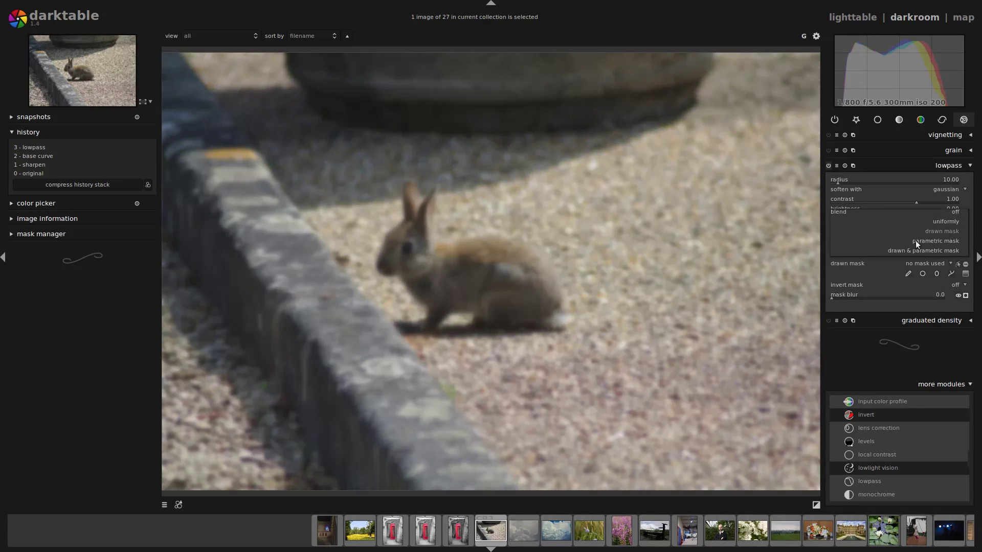
{"action": "left_click", "coordinate": [947, 221]}
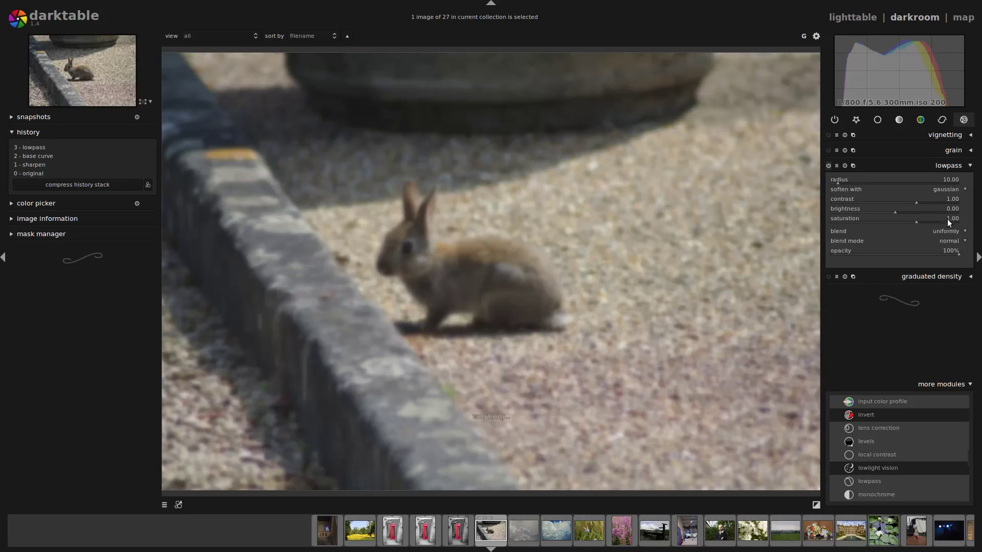
{"action": "left_click", "coordinate": [950, 241]}
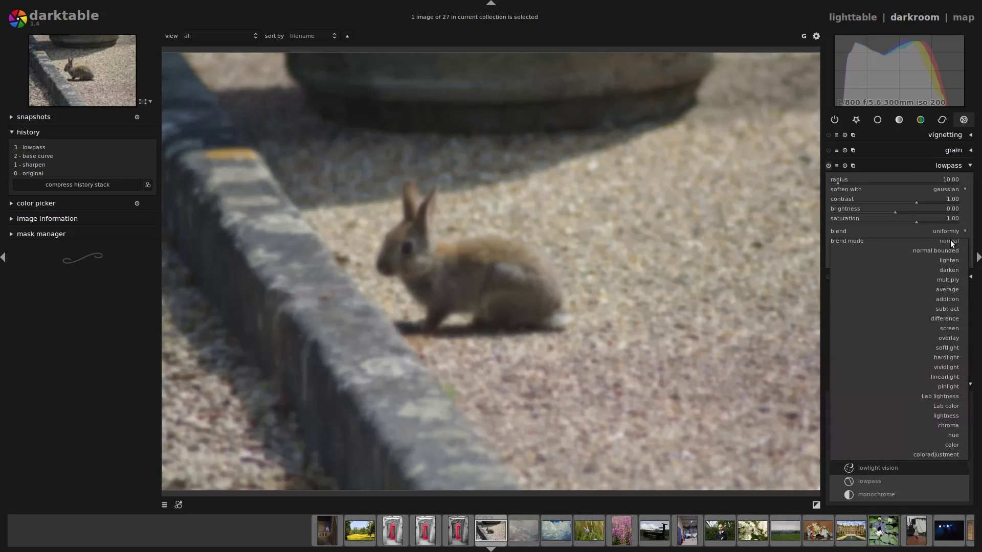
{"action": "left_click", "coordinate": [941, 235]}
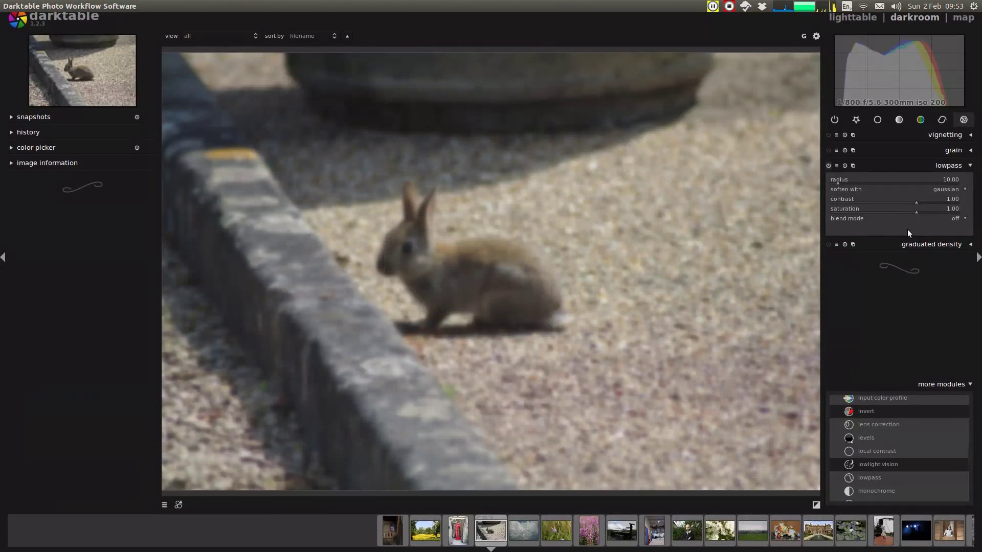
Switch back to darktable 1.2.3 and examine the lowpass blend mode list for comparison.
{"action": "left_click", "coordinate": [955, 219]}
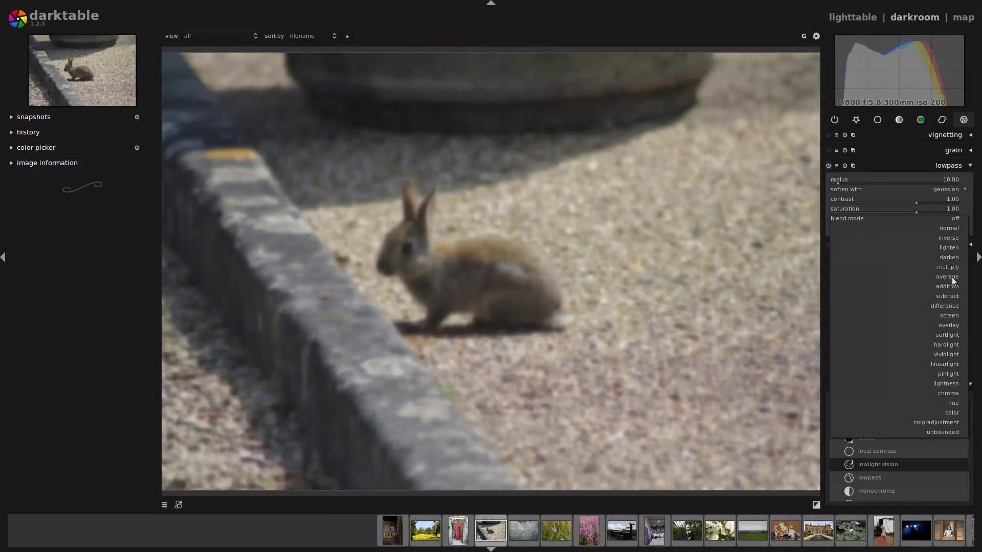
{"action": "left_click", "coordinate": [856, 220]}
{"action": "left_click", "coordinate": [958, 219]}
{"action": "left_click", "coordinate": [952, 218]}
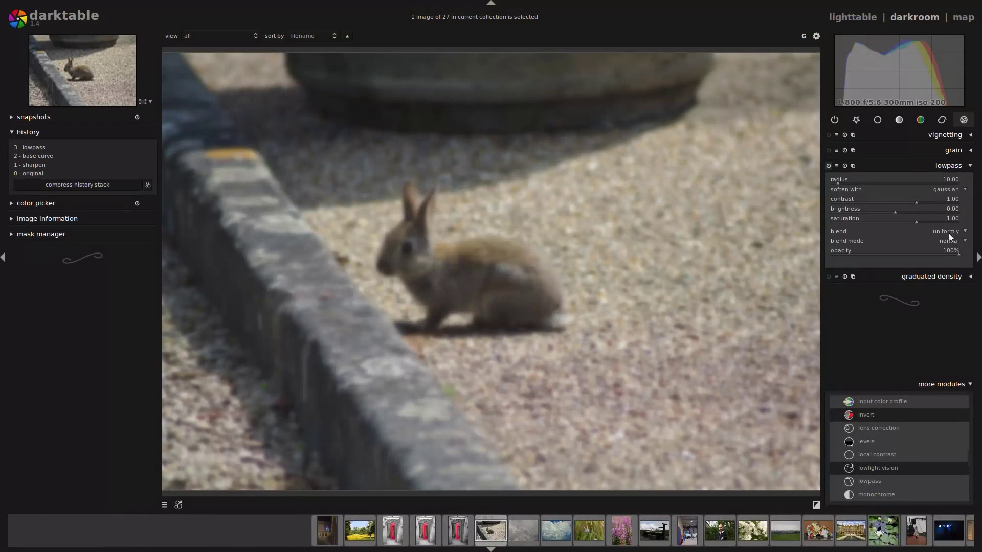
Return to darktable 1.4, review the lowpass blend modes, and set blend to drawn mask.
{"action": "left_click", "coordinate": [957, 243]}
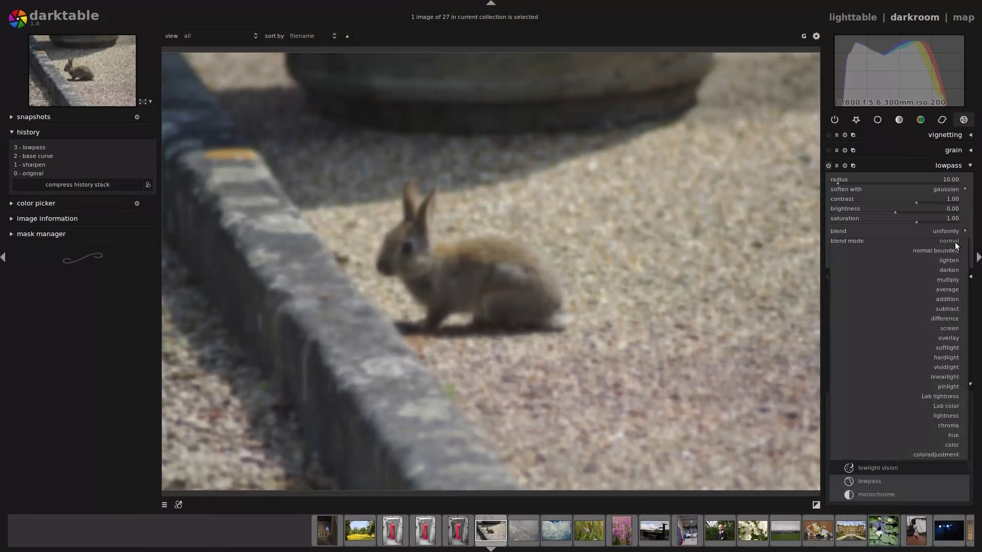
{"action": "left_click", "coordinate": [947, 234]}
{"action": "left_click", "coordinate": [950, 231]}
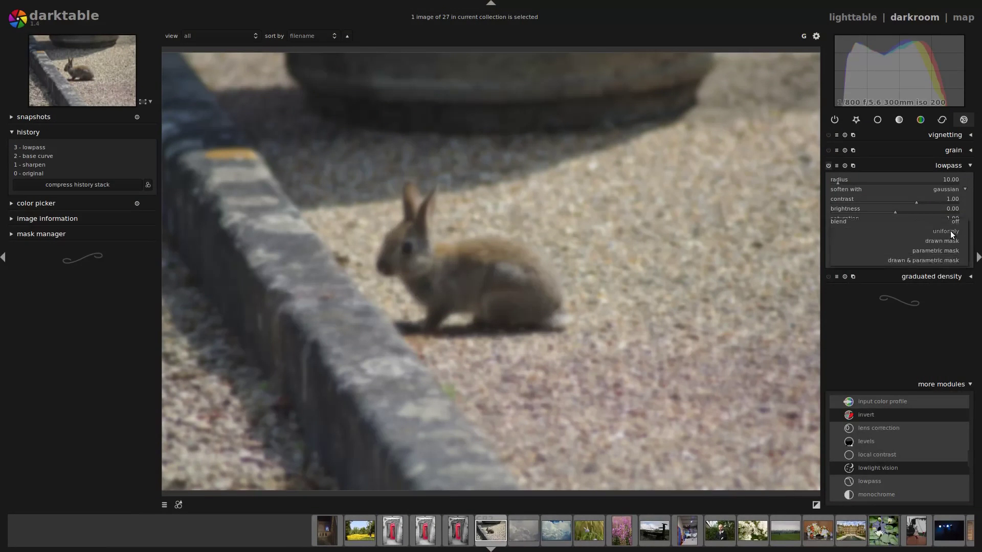
{"action": "left_click", "coordinate": [950, 240]}
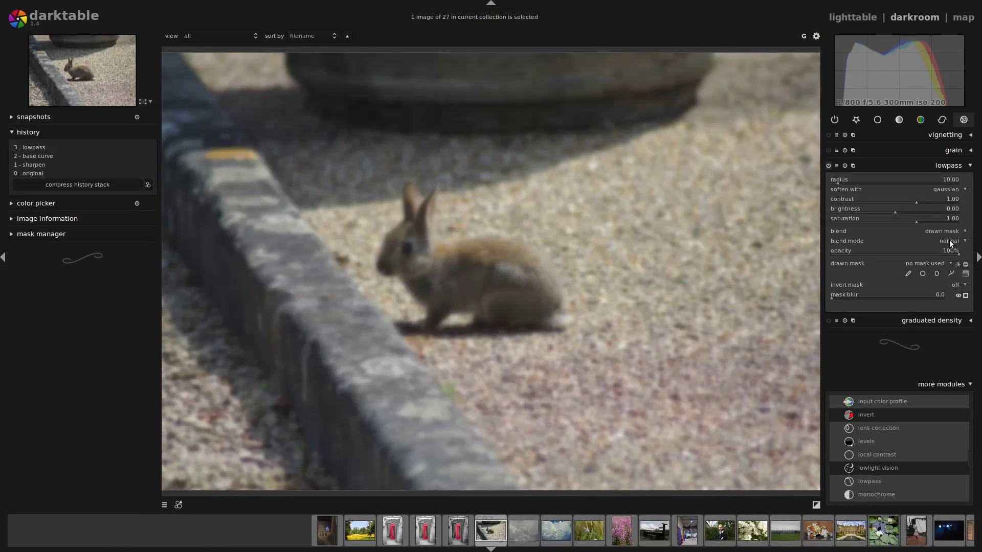
Draw a closed path mask around the rabbit and pull its lower front node down to the rabbit's feet.
{"action": "left_click", "coordinate": [907, 275]}
{"action": "left_click", "coordinate": [951, 274]}
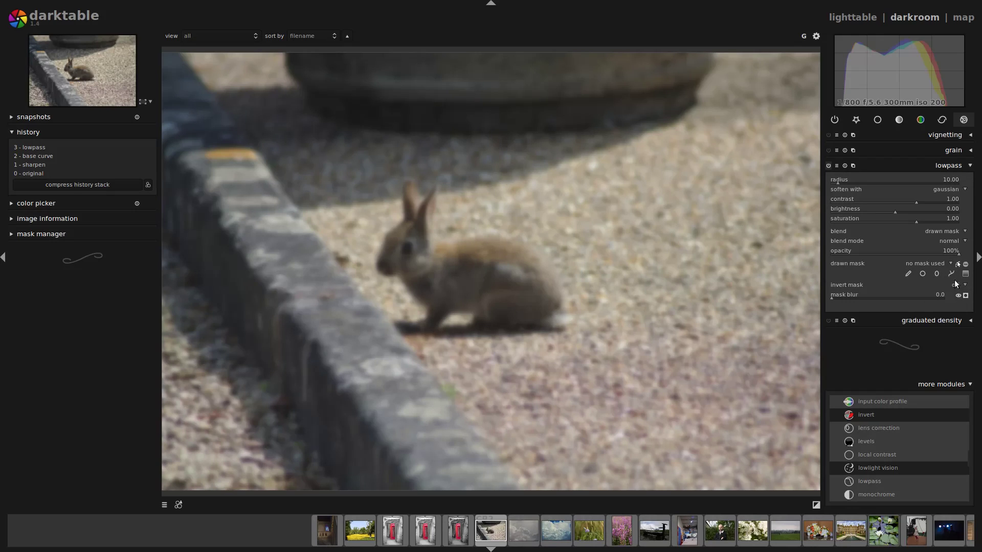
{"action": "left_click", "coordinate": [380, 255]}
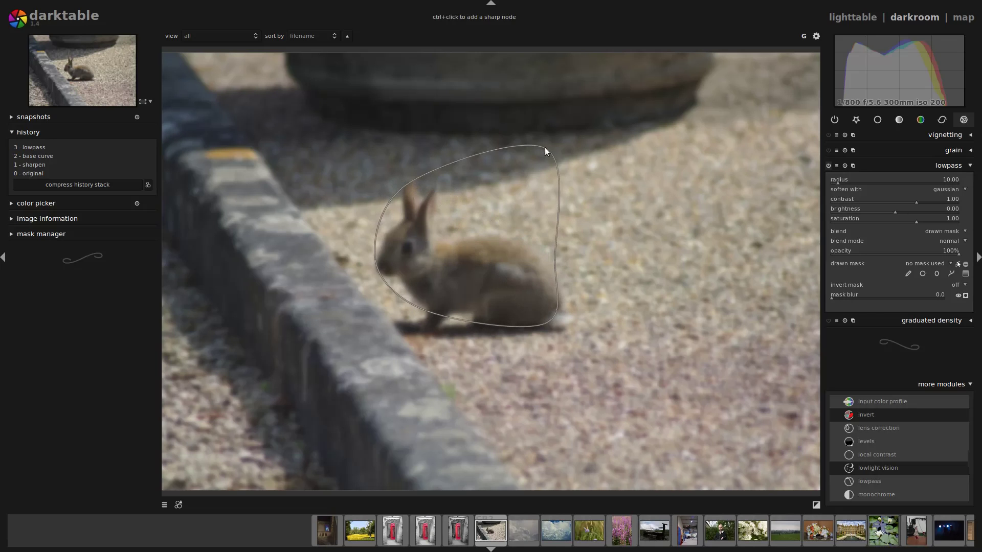
{"action": "right_click", "coordinate": [645, 241]}
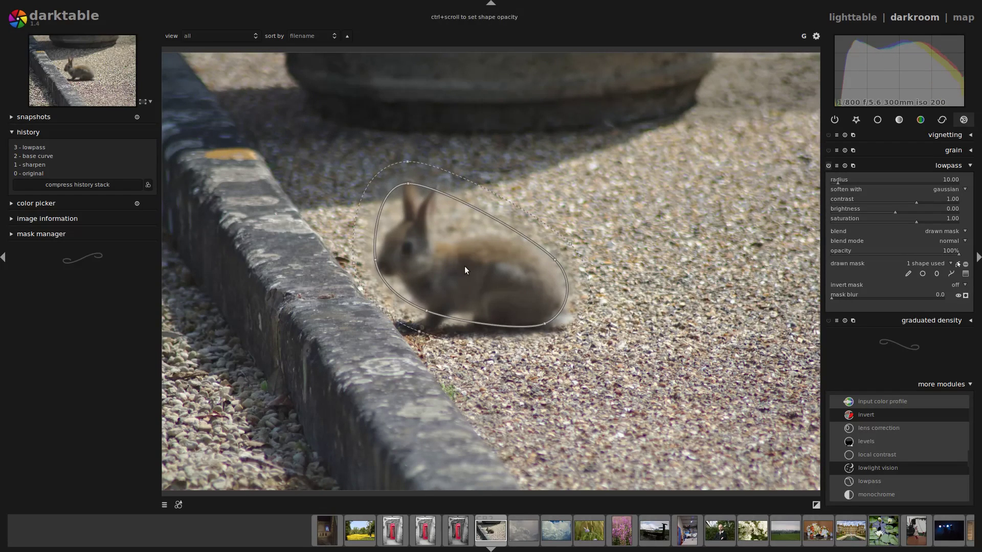
{"action": "mouse_move", "coordinate": [425, 312]}
{"action": "left_click_drag", "start_coordinate": [425, 312], "coordinate": [427, 328]}
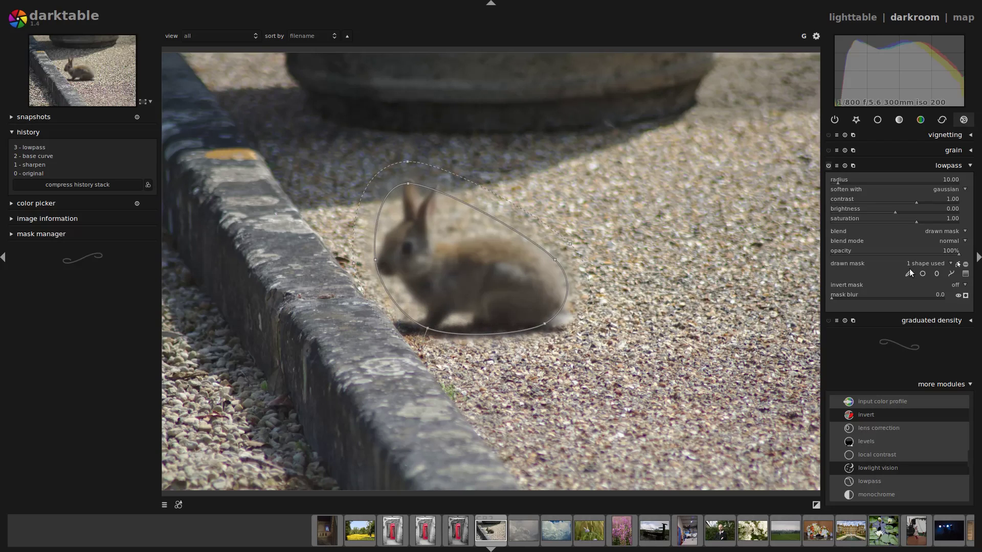
Invert the drawn mask so the blur falls outside the path, and move its nodes outward around the rabbit's tail, feet, nose and ears.
{"action": "left_click", "coordinate": [966, 265]}
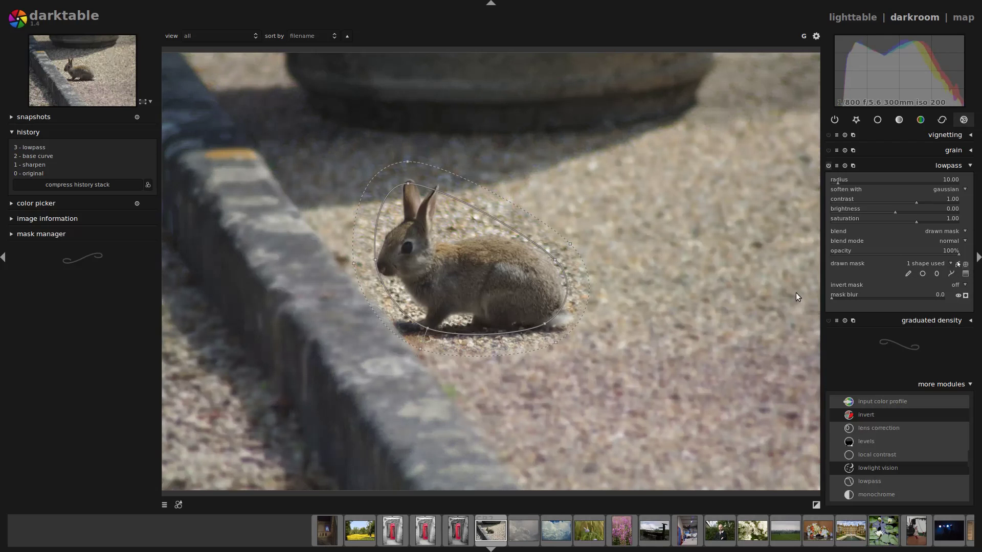
{"action": "left_click_drag", "start_coordinate": [544, 324], "coordinate": [560, 332]}
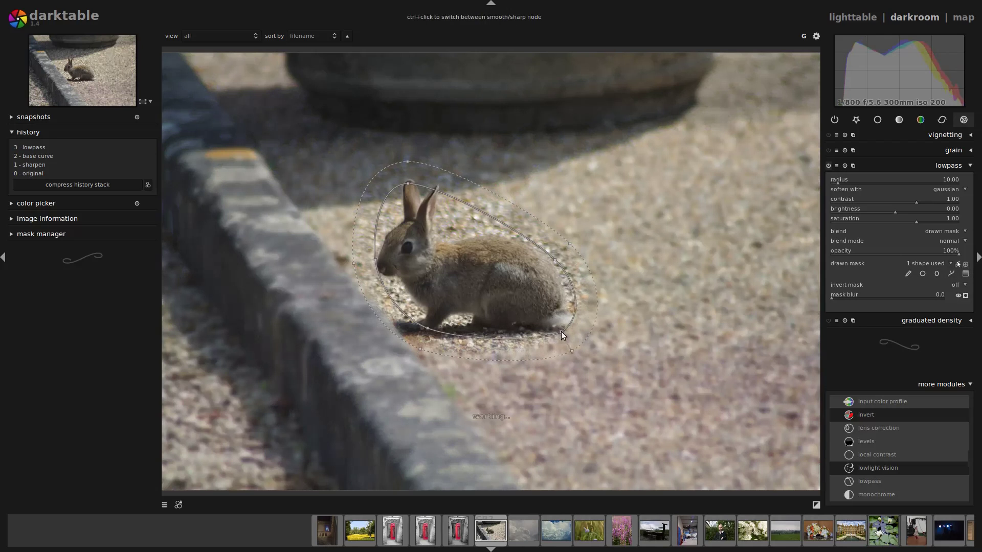
{"action": "left_click_drag", "start_coordinate": [427, 328], "coordinate": [424, 331]}
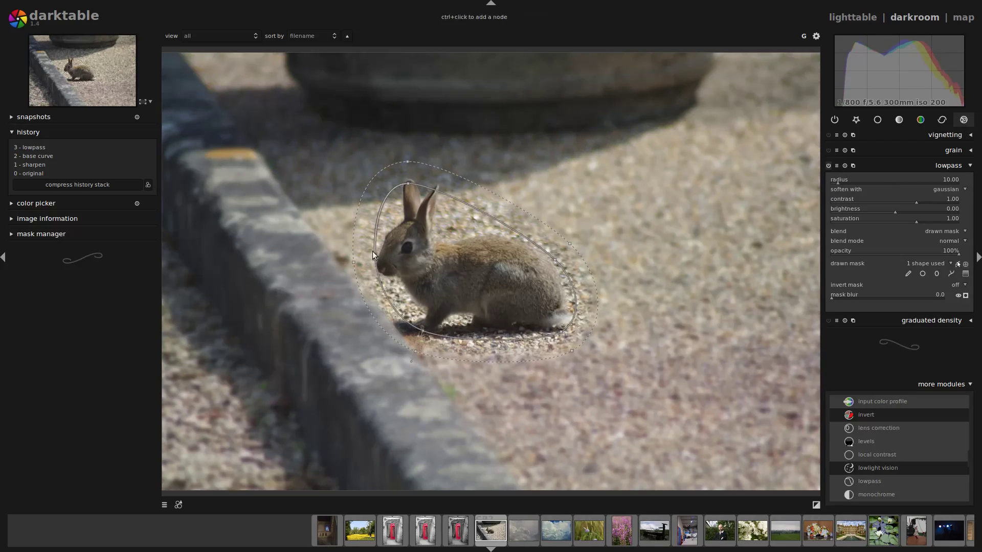
{"action": "left_click_drag", "start_coordinate": [374, 260], "coordinate": [369, 265]}
{"action": "left_click_drag", "start_coordinate": [407, 182], "coordinate": [410, 180]}
Widen the path mask's feathered border far into the surrounding gravel, nudge the shape over the rabbit, and collapse the lowpass module.
{"action": "scroll", "coordinate": [475, 183], "scroll_direction": "up", "scroll_amount": 8}
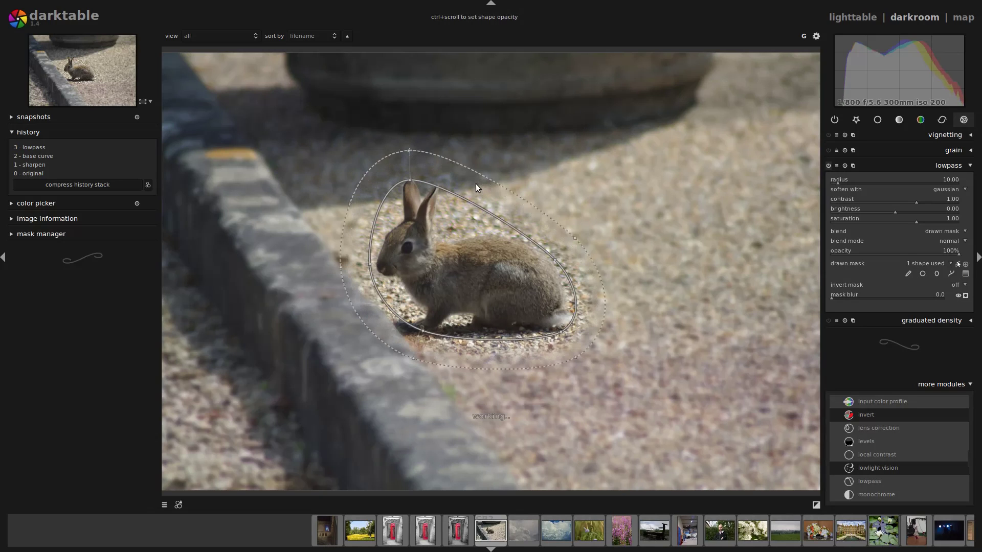
{"action": "scroll", "coordinate": [521, 197], "scroll_direction": "up", "scroll_amount": 5}
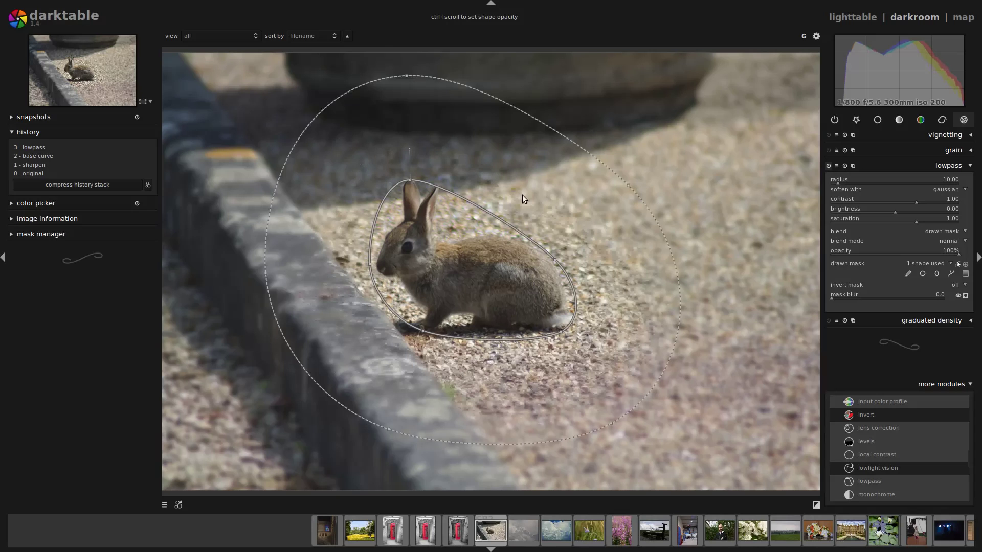
{"action": "scroll", "coordinate": [539, 199], "scroll_direction": "up", "scroll_amount": 3}
{"action": "scroll", "coordinate": [542, 197], "scroll_direction": "up", "scroll_amount": 4}
{"action": "left_click_drag", "start_coordinate": [447, 277], "coordinate": [451, 281]}
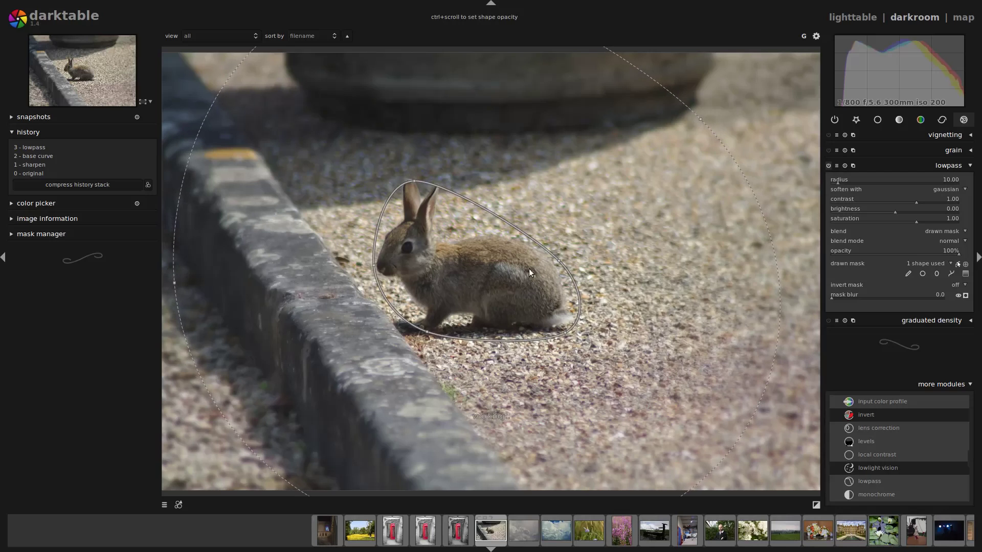
{"action": "left_click", "coordinate": [952, 167]}
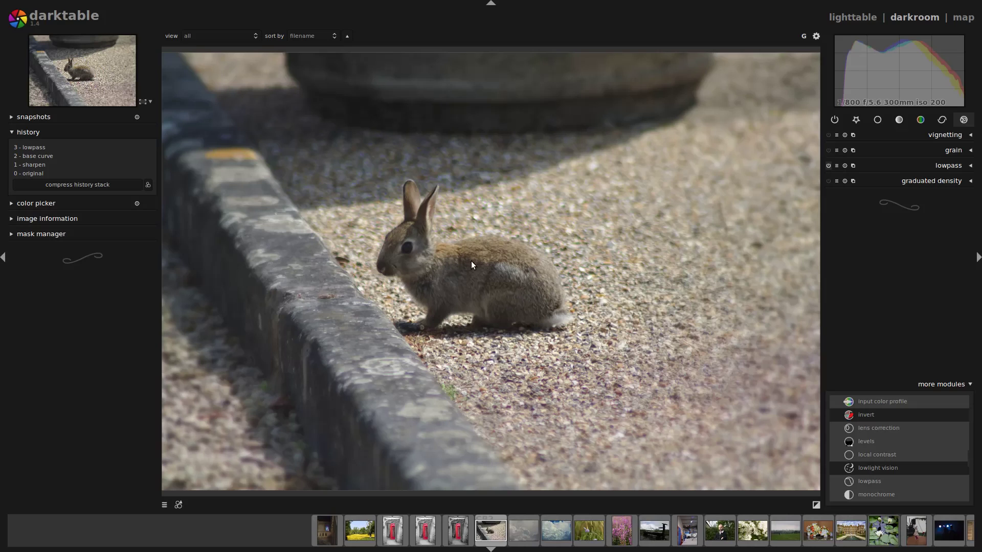
Open the yellow flower photo from the lighttable in the darkroom and show the correction modules.
{"action": "left_click", "coordinate": [860, 20]}
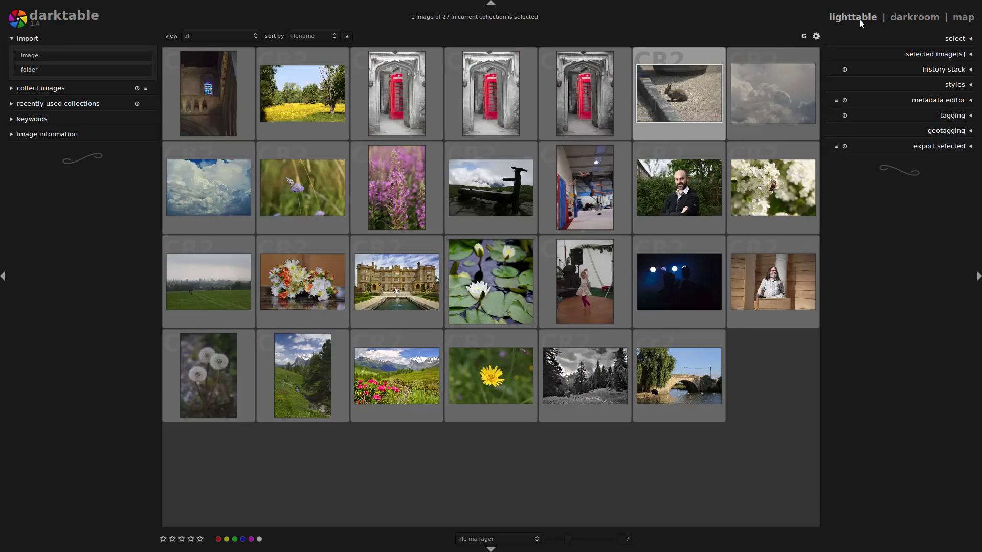
{"action": "double_click", "coordinate": [481, 392]}
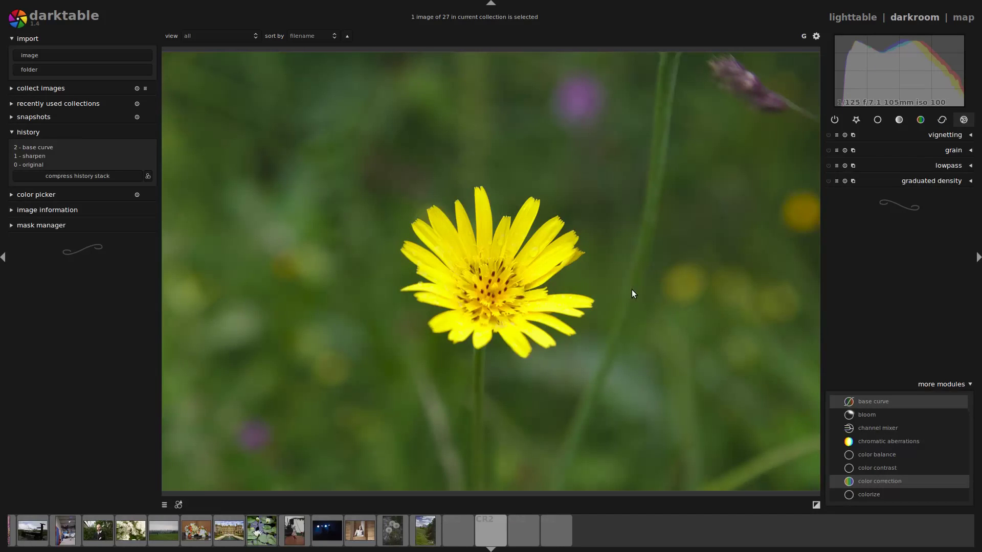
{"action": "left_click", "coordinate": [942, 120]}
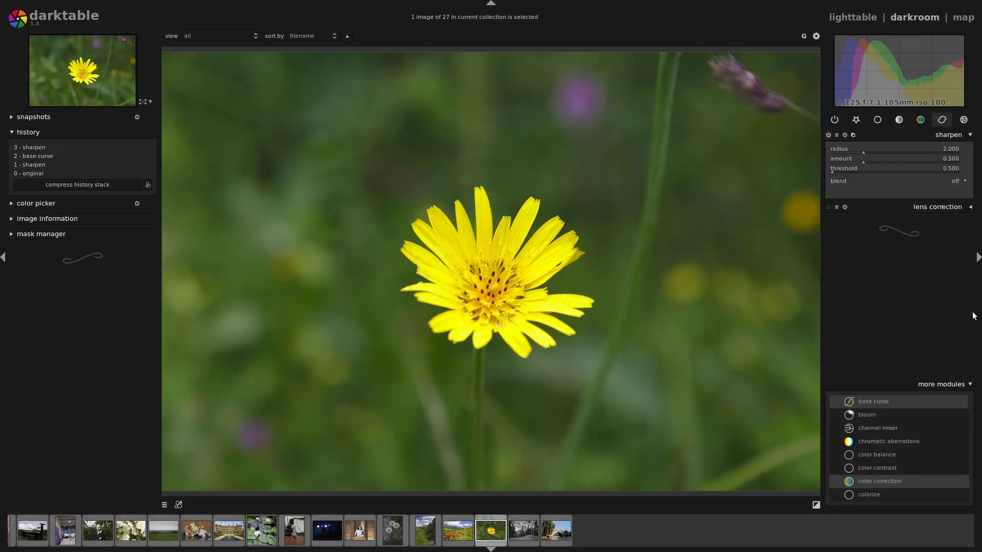
Add the equalizer module and raise its luma curve toward contrasty, with the peak between medium and fine detail.
{"action": "left_click", "coordinate": [955, 385]}
{"action": "left_click", "coordinate": [960, 499]}
{"action": "scroll", "coordinate": [907, 449], "scroll_direction": "down", "scroll_amount": 3}
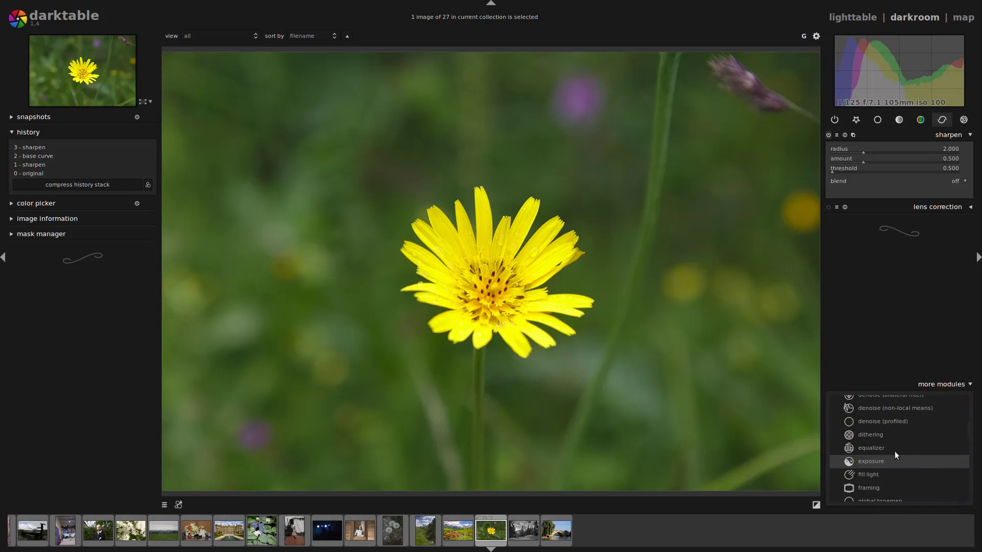
{"action": "left_click", "coordinate": [889, 448]}
{"action": "left_click", "coordinate": [941, 206]}
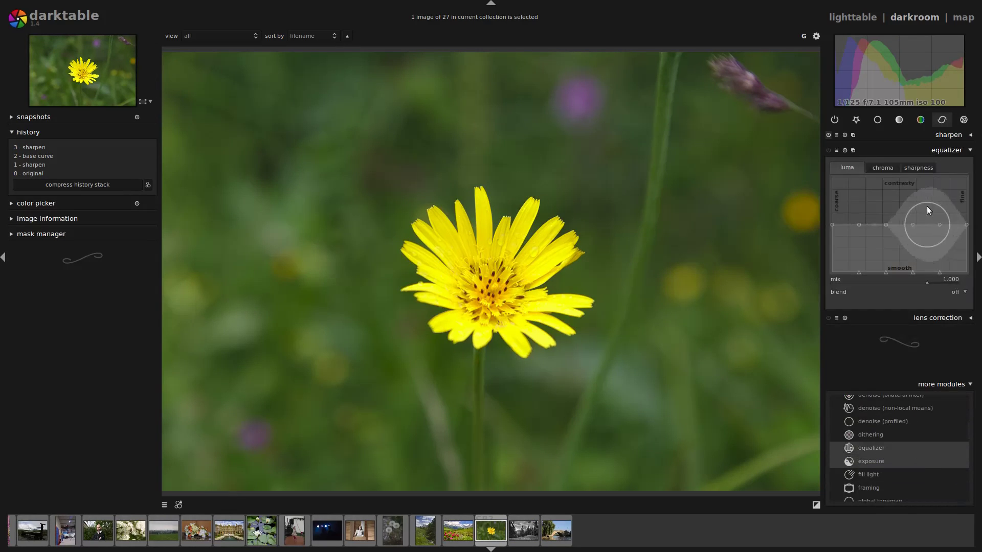
{"action": "left_click_drag", "start_coordinate": [922, 213], "coordinate": [919, 189]}
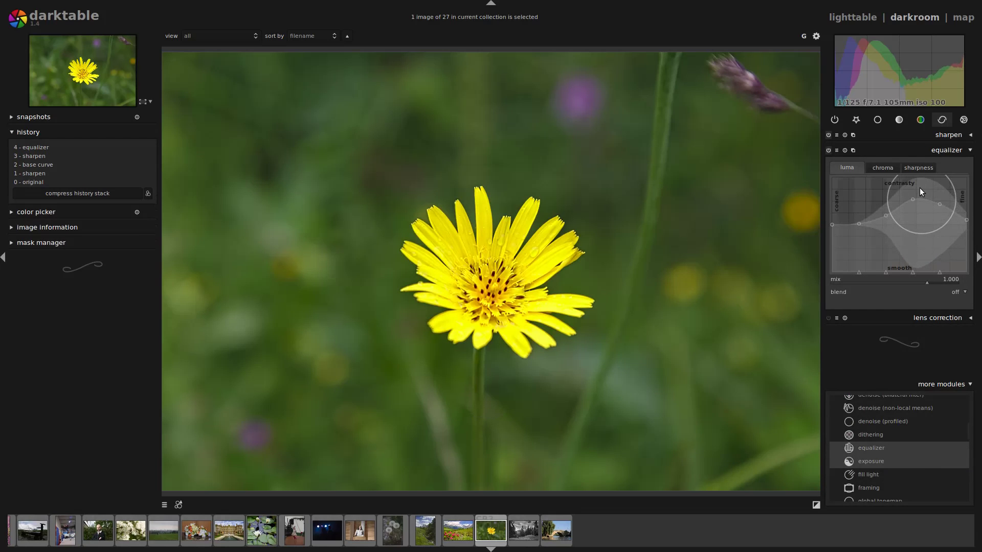
{"action": "left_click_drag", "start_coordinate": [919, 188], "coordinate": [919, 181]}
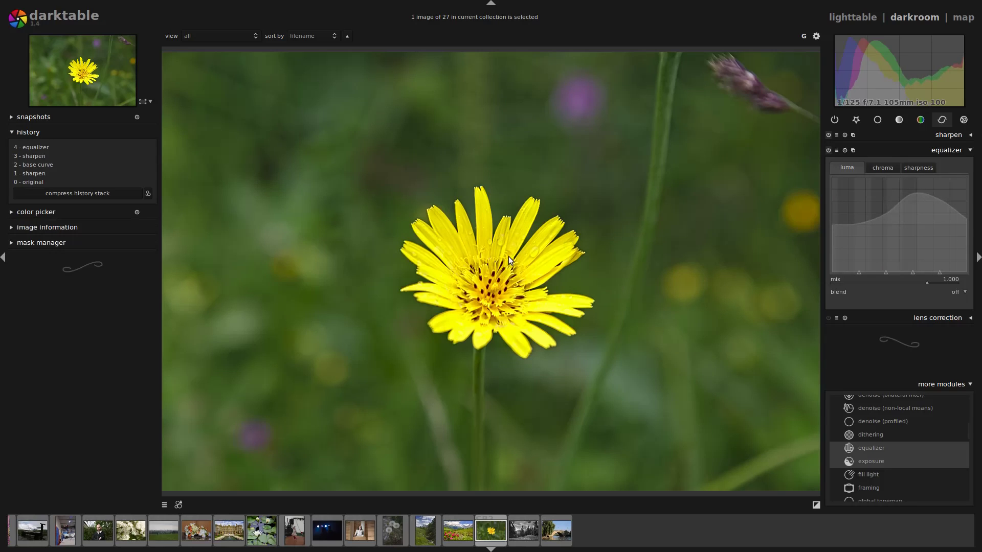
Switch the equalizer off and on repeatedly to compare the flower's detail, leaving the module switched on.
{"action": "left_click", "coordinate": [826, 150]}
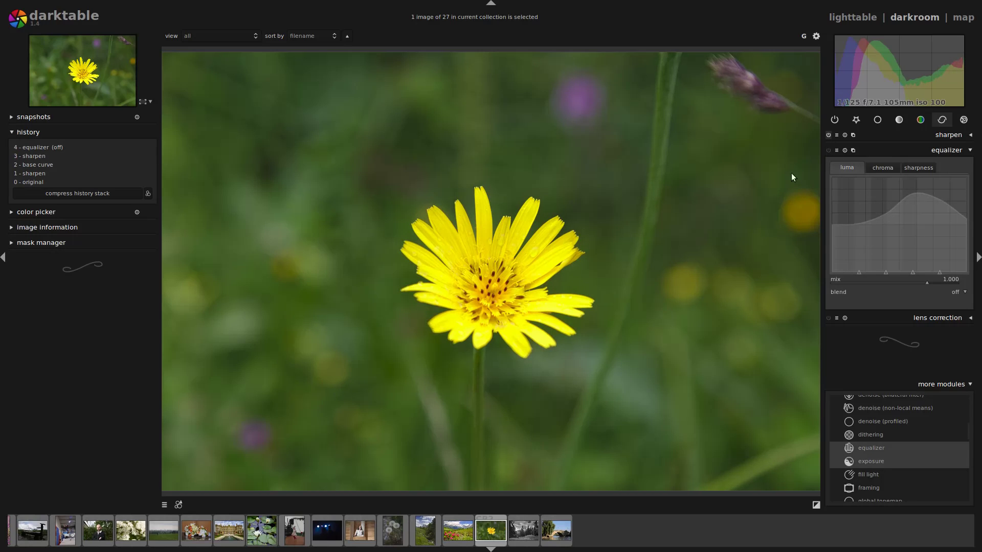
{"action": "left_click", "coordinate": [829, 150]}
{"action": "left_click", "coordinate": [828, 150]}
{"action": "left_click", "coordinate": [829, 151]}
{"action": "left_click", "coordinate": [828, 150]}
{"action": "left_click", "coordinate": [829, 150]}
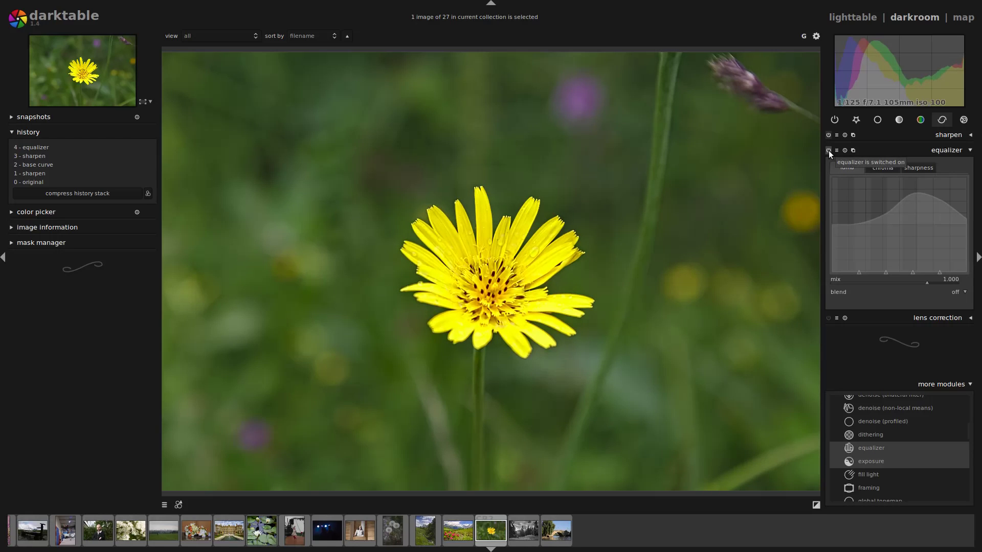
Set the equalizer's blend to parametric mask, sample a petal's lightness, and limit the L input range to 69–92.
{"action": "left_click", "coordinate": [956, 291]}
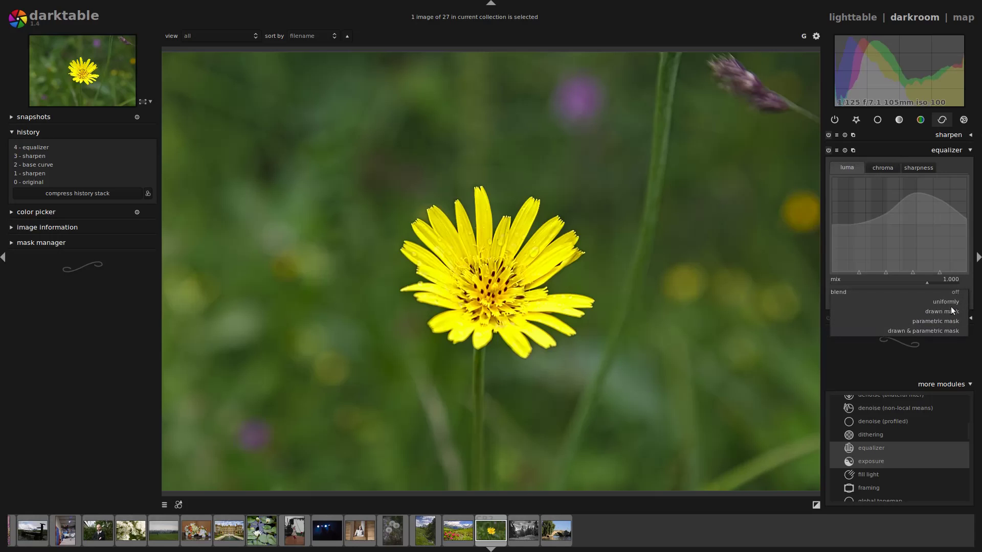
{"action": "left_click", "coordinate": [949, 321]}
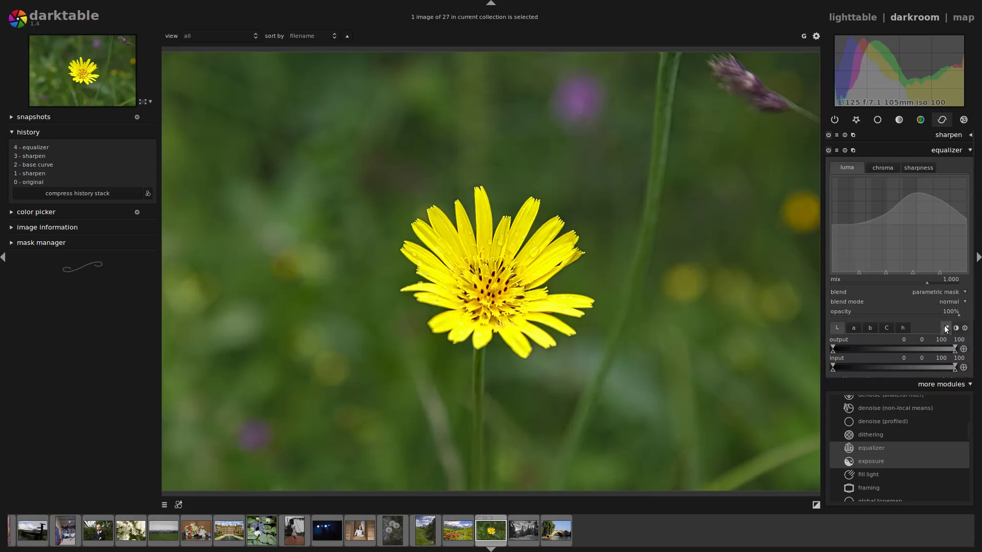
{"action": "left_click", "coordinate": [946, 327]}
{"action": "left_click", "coordinate": [499, 239]}
{"action": "left_click_drag", "start_coordinate": [900, 368], "coordinate": [945, 368]}
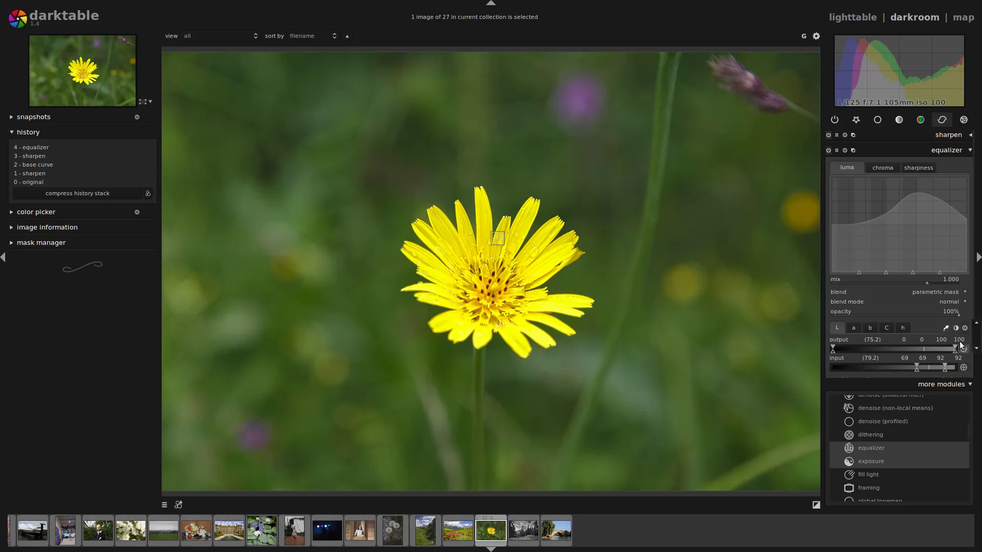
Display the parametric mask over the flower, soften the L input range to 59, 69, 92, 100, and hide the mask display.
{"action": "left_click", "coordinate": [968, 386]}
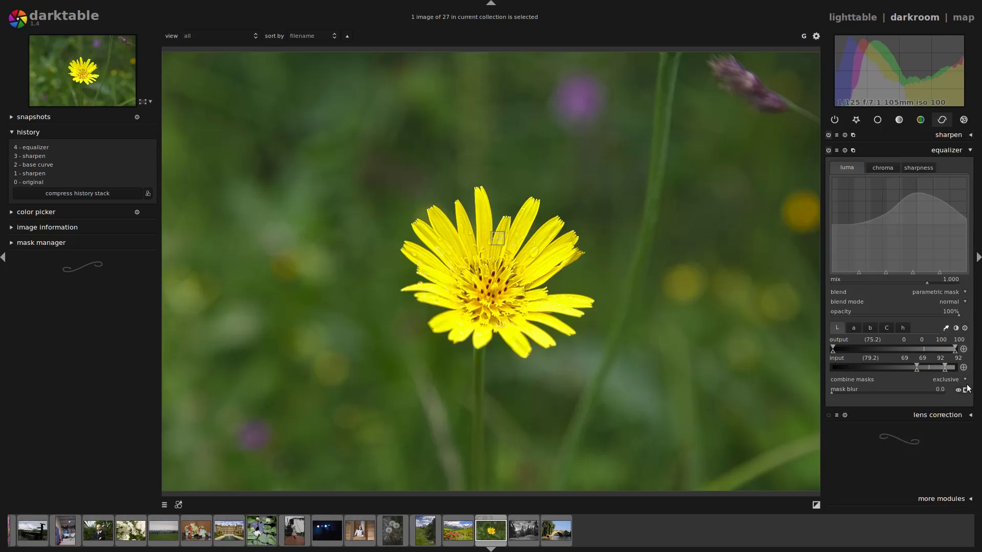
{"action": "left_click", "coordinate": [965, 390]}
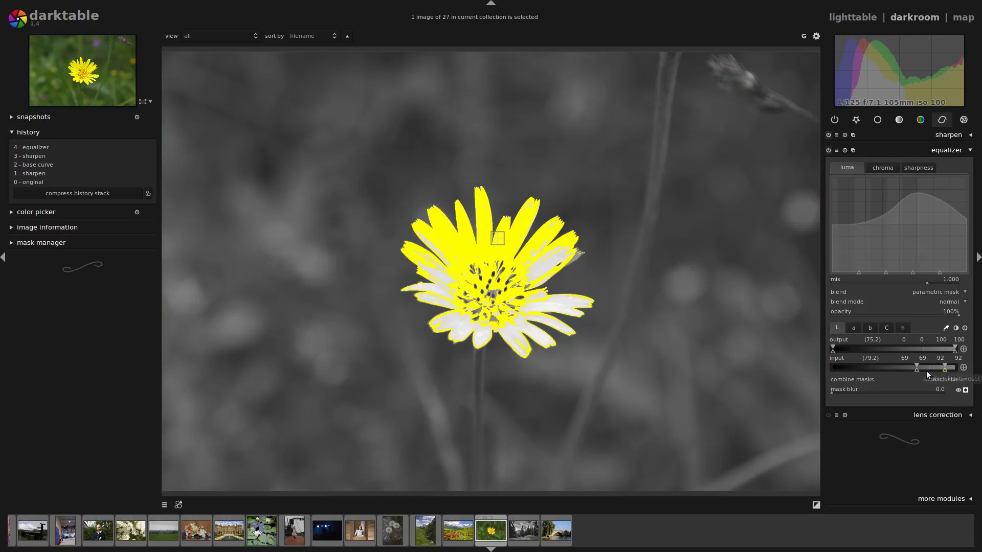
{"action": "mouse_move", "coordinate": [916, 369]}
{"action": "left_mouse_down"}
{"action": "mouse_move", "coordinate": [904, 370]}
{"action": "mouse_move", "coordinate": [954, 372]}
{"action": "left_mouse_up"}
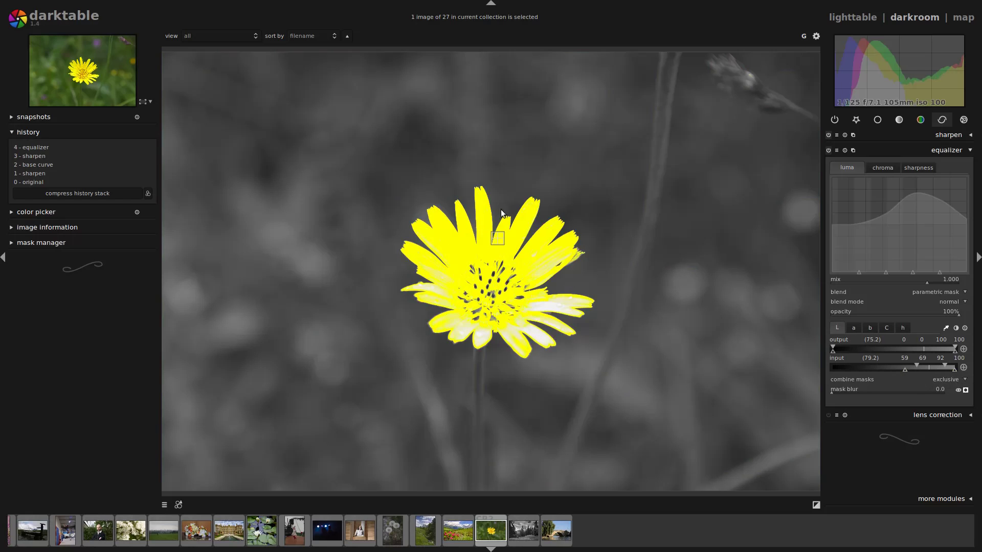
{"action": "left_click", "coordinate": [966, 390]}
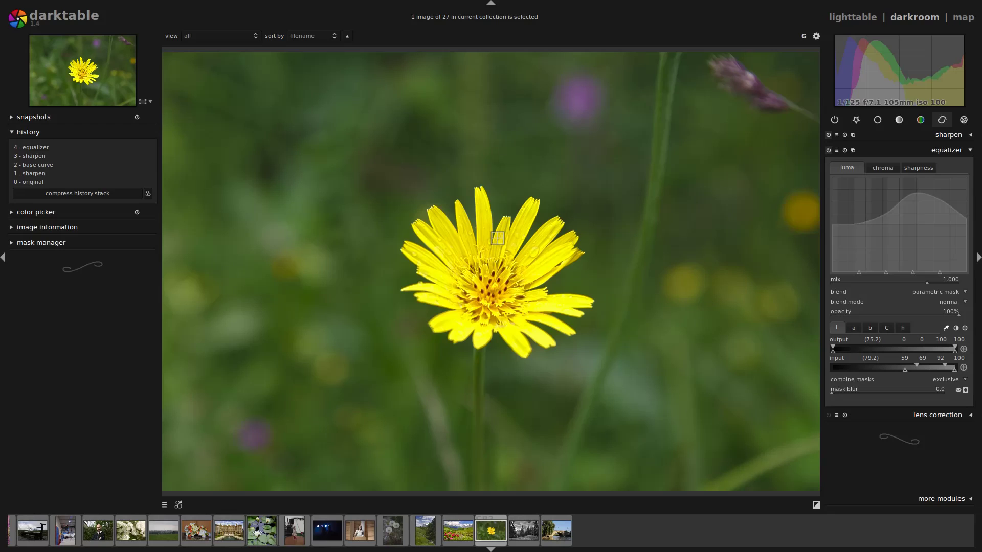
Switch to Firefox to check the darktable 1.4 release notes, and return to darktable 1.4 in full screen.
{"action": "key", "text": "alt+Tab"}
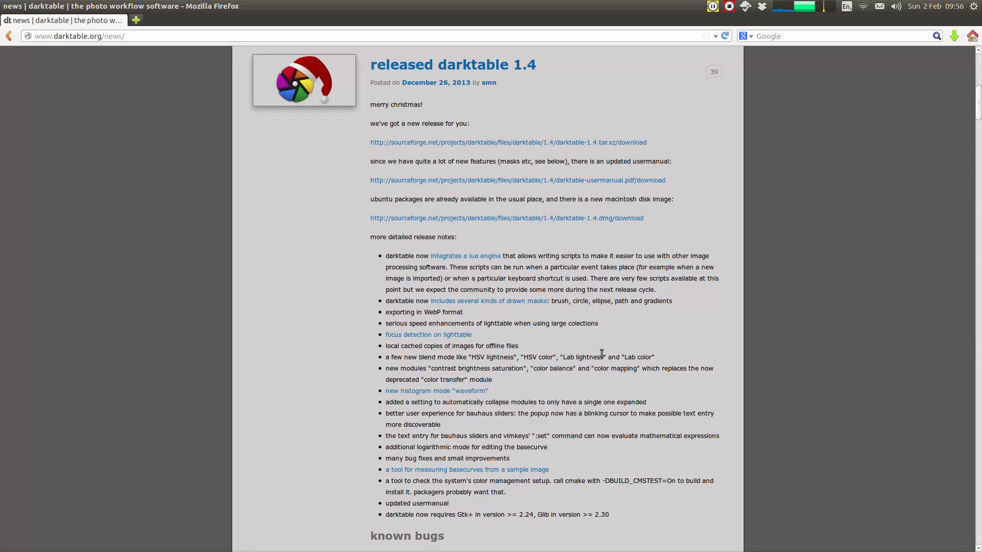
{"action": "key", "text": "alt+Tab"}
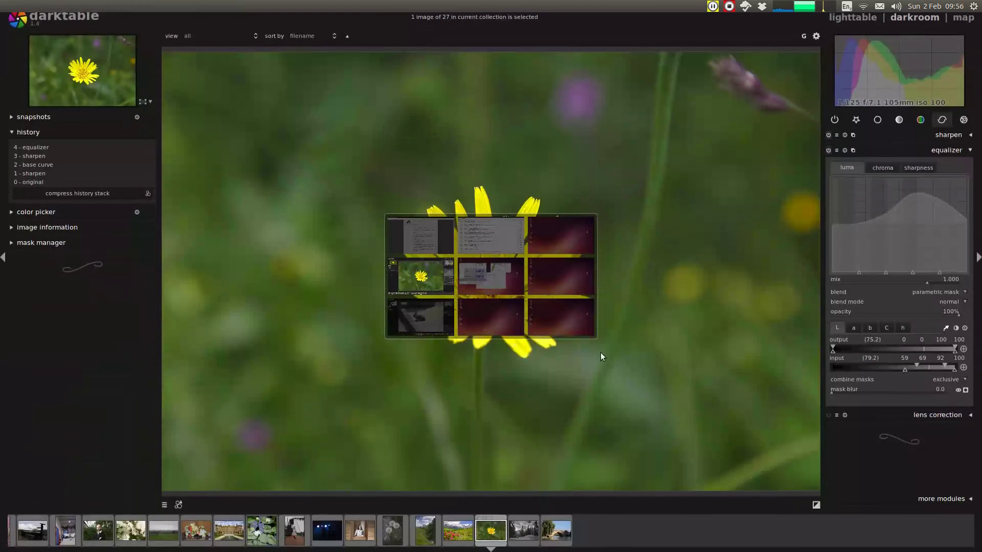
{"action": "key", "text": "F11"}
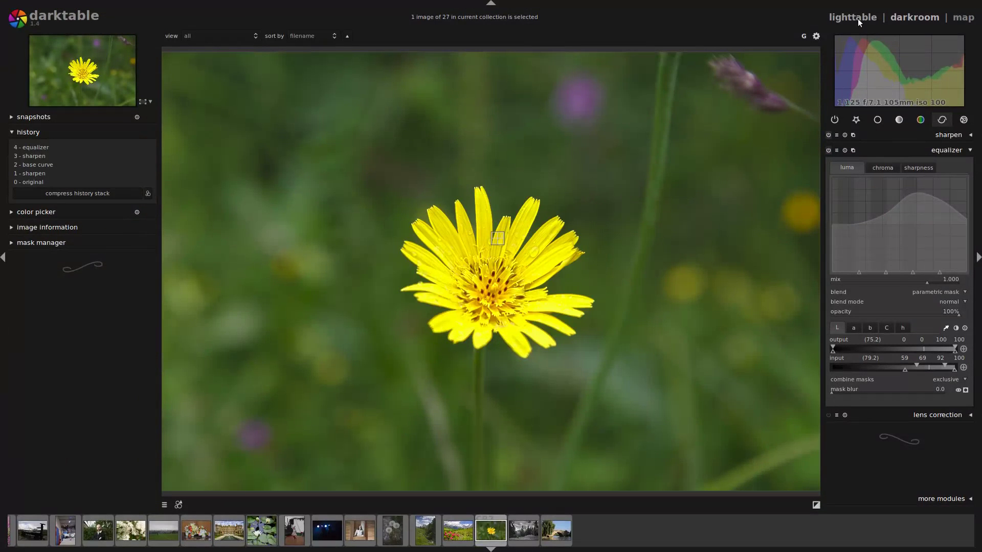
Open the export options for the flower photo in the lighttable, review the file formats, and choose JPEG 2000.
{"action": "left_click", "coordinate": [857, 19]}
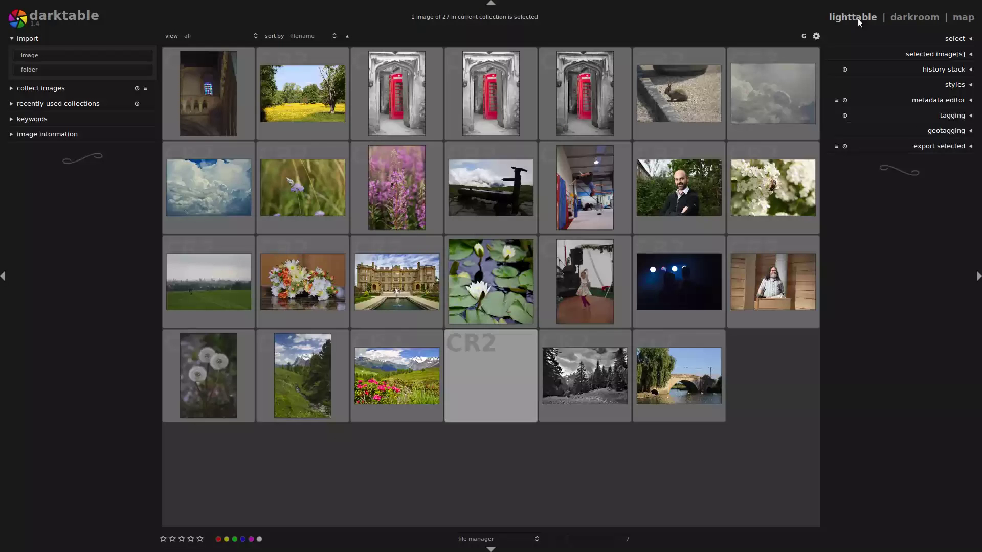
{"action": "left_click", "coordinate": [934, 148]}
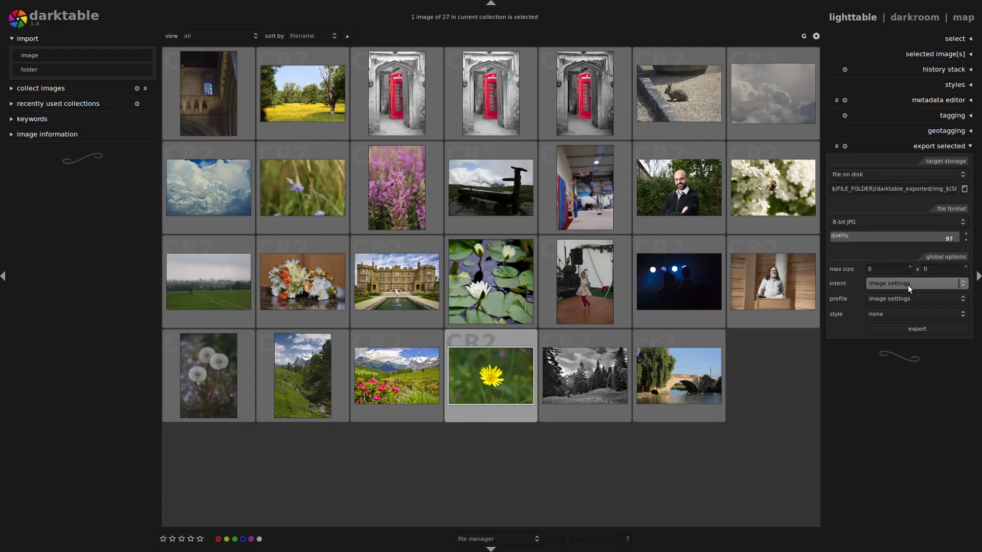
{"action": "left_click", "coordinate": [905, 223]}
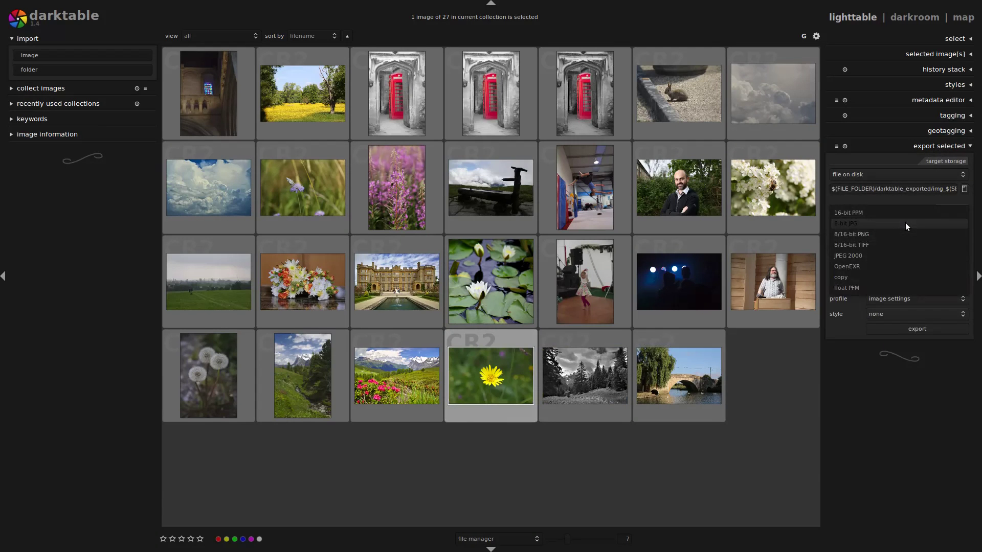
{"action": "scroll", "coordinate": [877, 225], "scroll_direction": "down", "scroll_amount": 3}
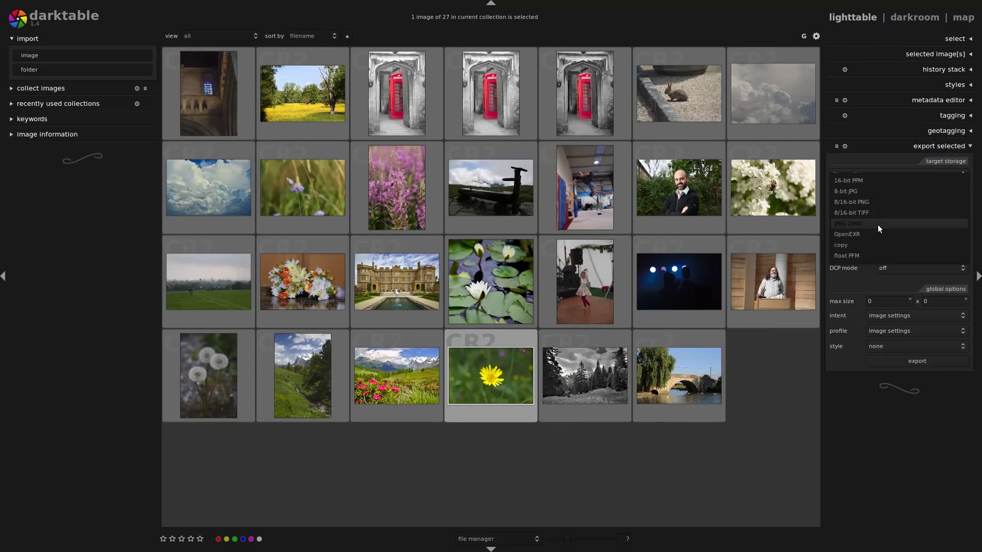
{"action": "left_click", "coordinate": [877, 225]}
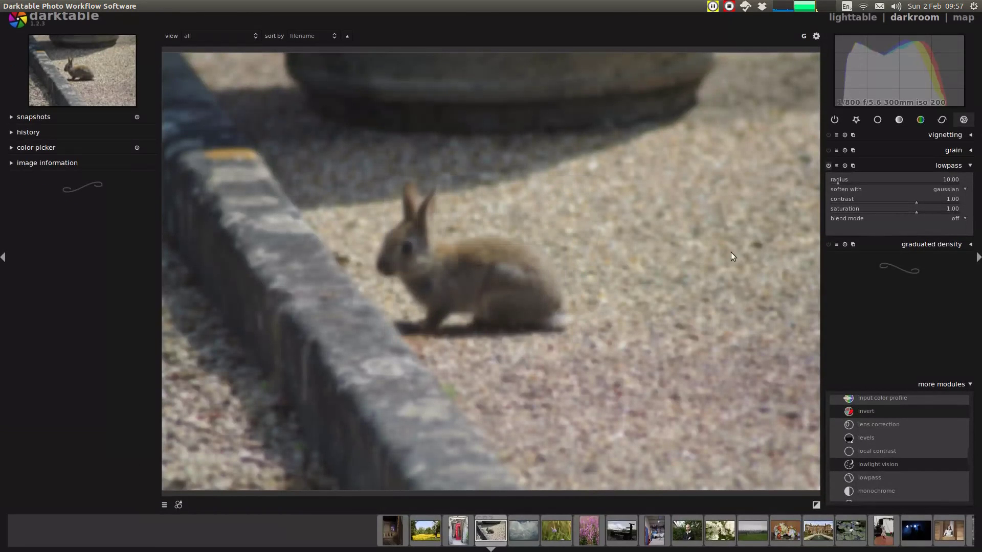
Switch to darktable 1.2.3, examine the export file formats in its lighttable for comparison, and return to version 1.4.
{"action": "left_click", "coordinate": [872, 20]}
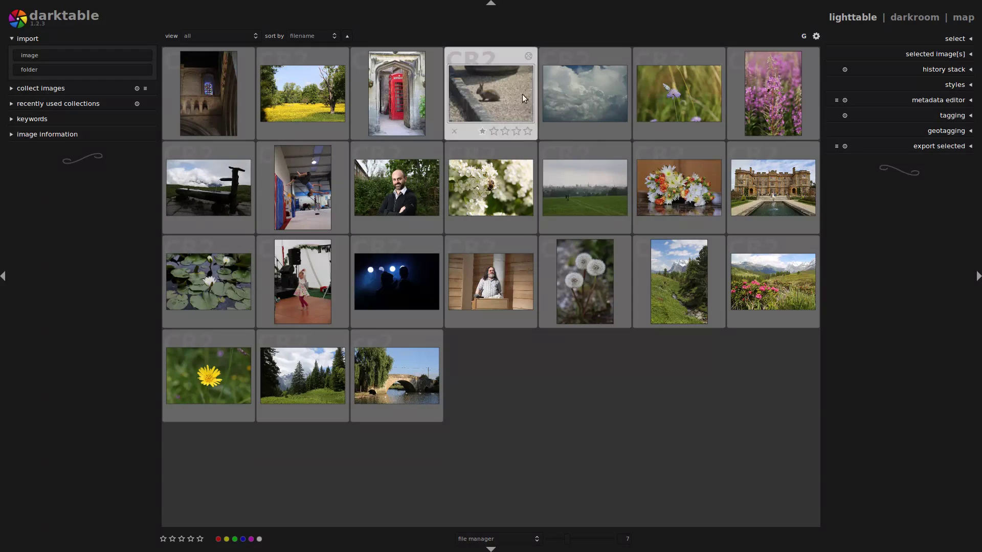
{"action": "left_click", "coordinate": [941, 147]}
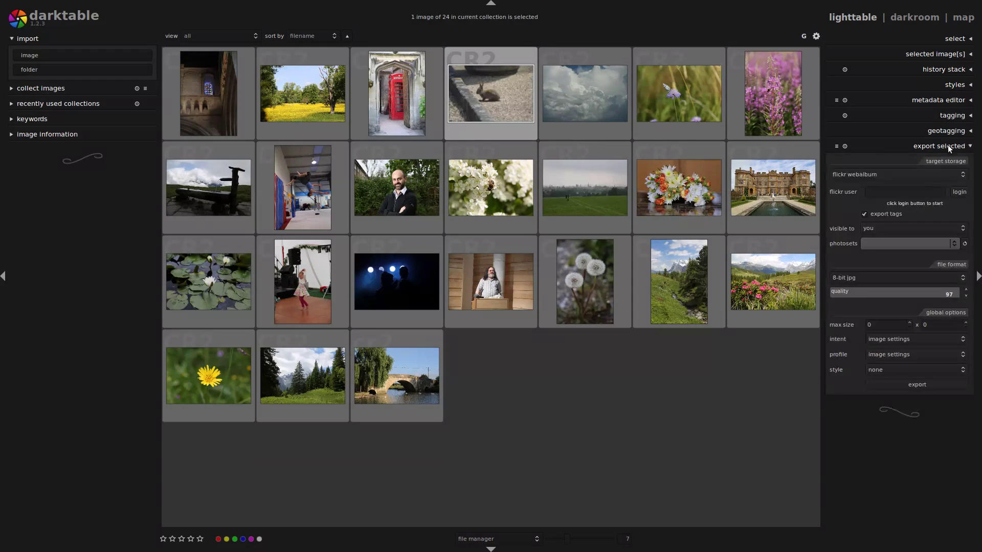
{"action": "left_click", "coordinate": [920, 280]}
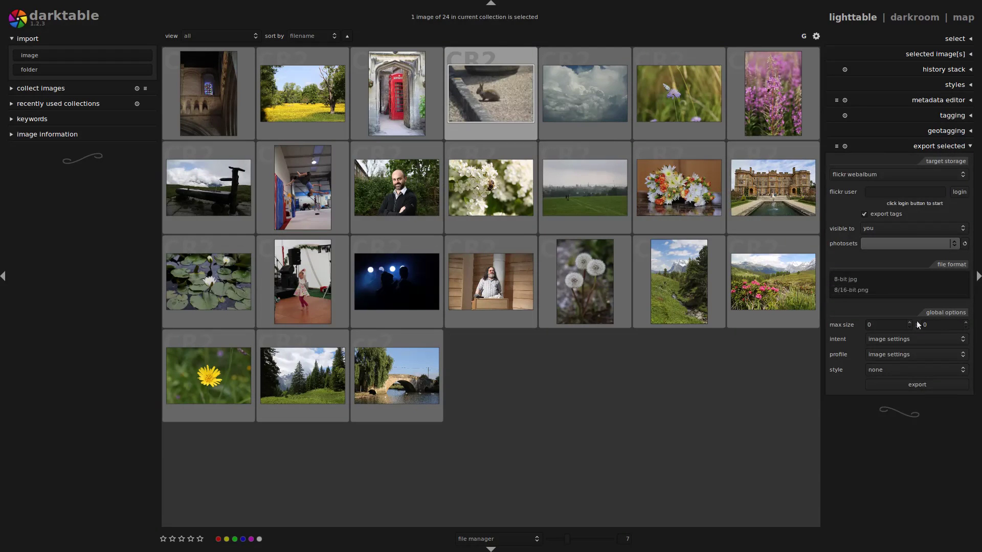
{"action": "left_click", "coordinate": [672, 306]}
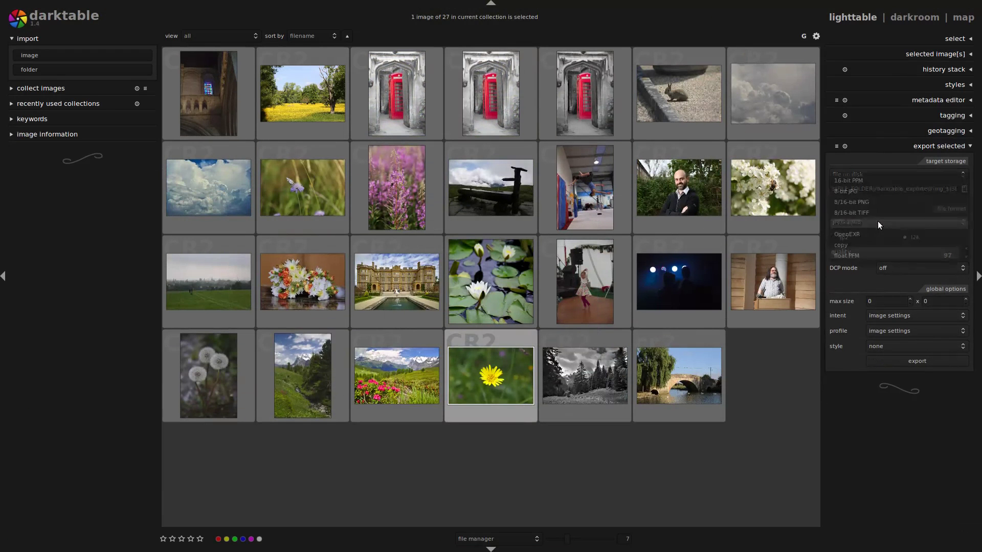
Set the export file format to 8-bit JPG, and highlight the focus detection item in the darktable 1.4 release notes in Firefox.
{"action": "left_click", "coordinate": [877, 221]}
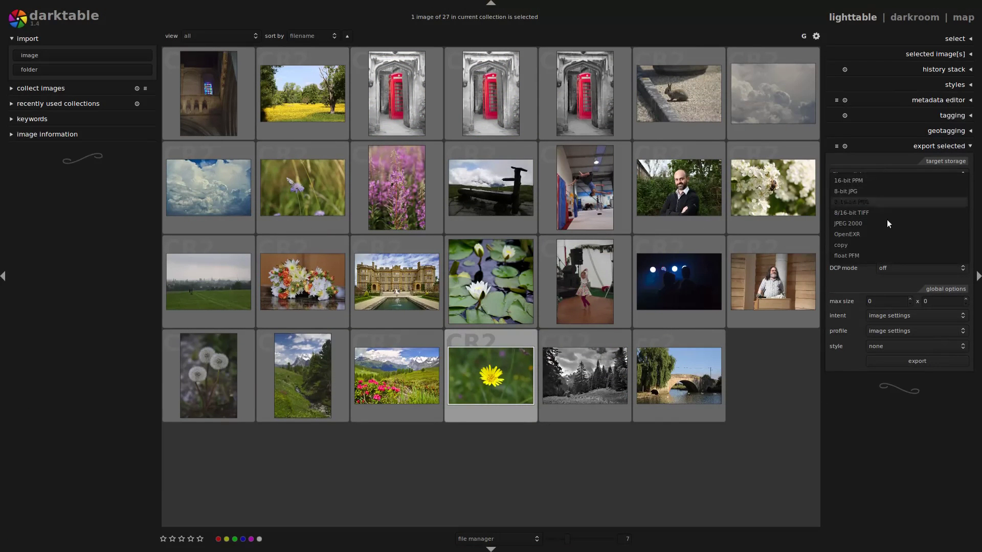
{"action": "left_click", "coordinate": [896, 248]}
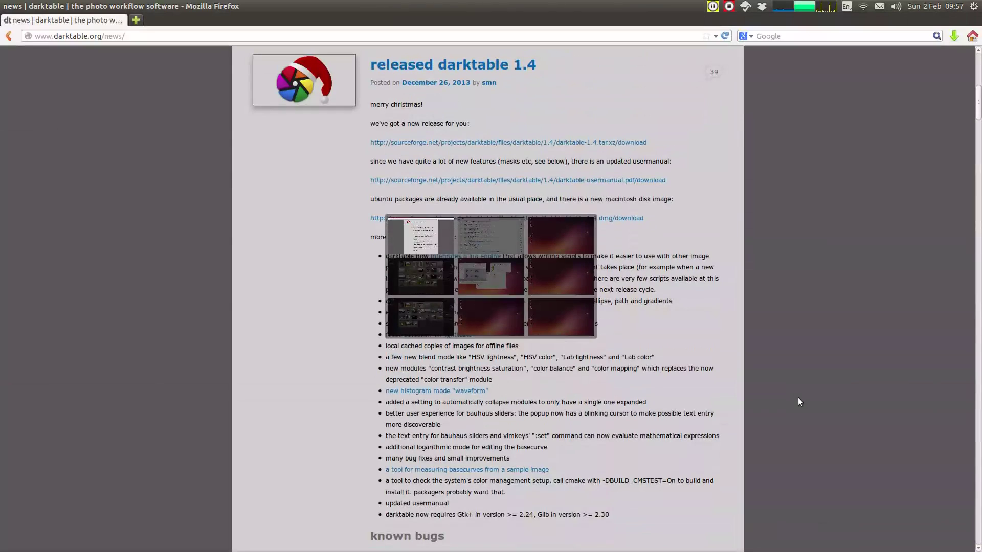
{"action": "left_click_drag", "start_coordinate": [486, 333], "coordinate": [354, 339]}
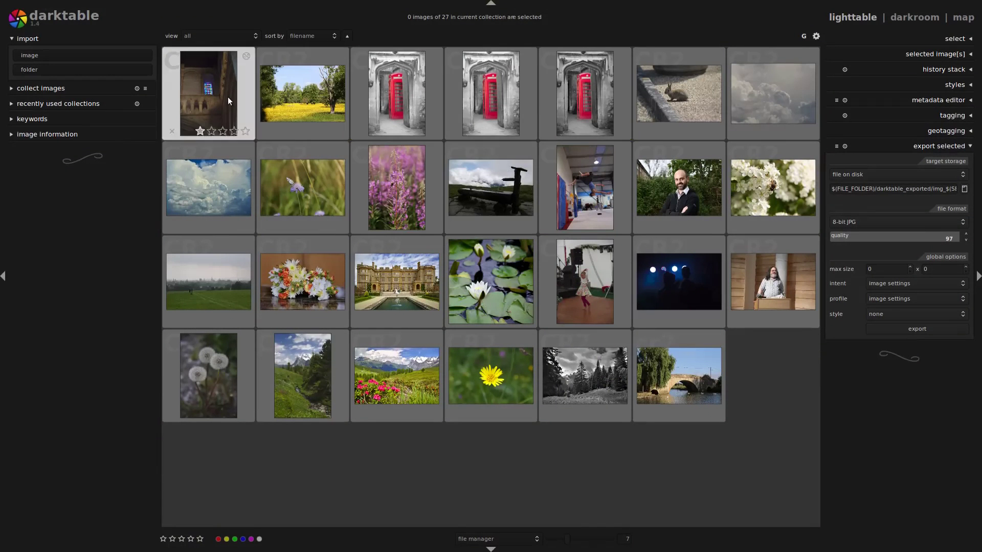
Return to darktable 1.4, view the church interior photo in full preview, and go back to the lighttable.
{"action": "left_click", "coordinate": [197, 90]}
{"action": "key", "text": "Tab"}
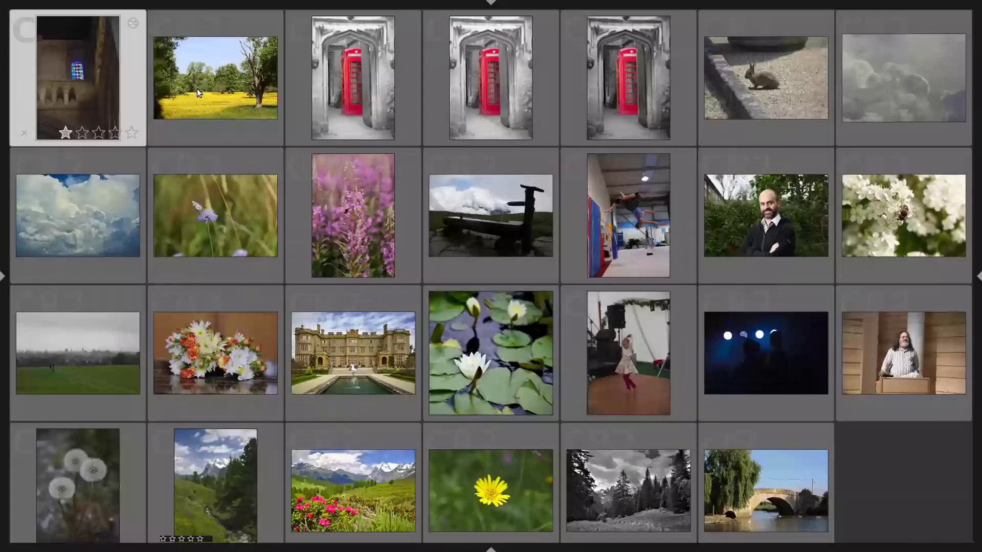
{"action": "key", "text": "w"}
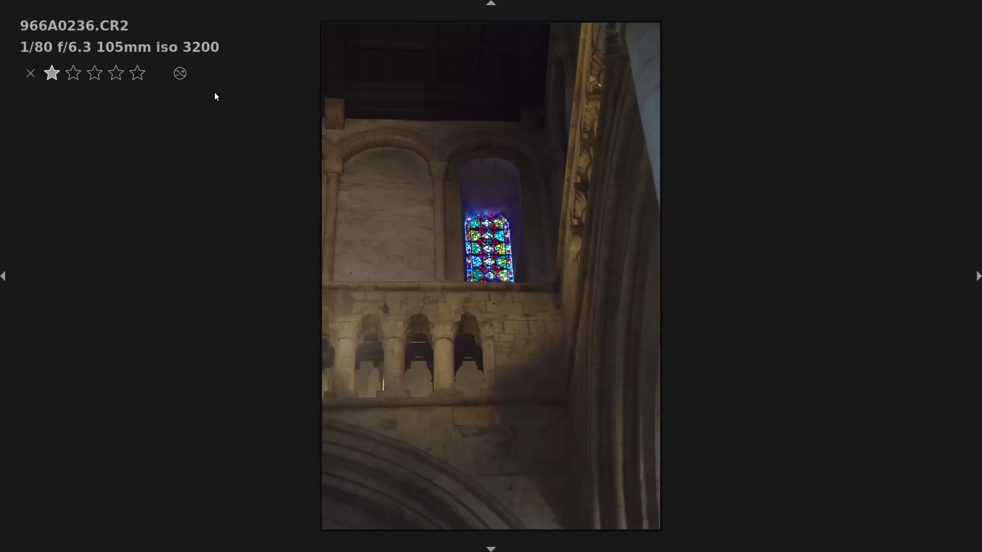
{"action": "key", "text": "w"}
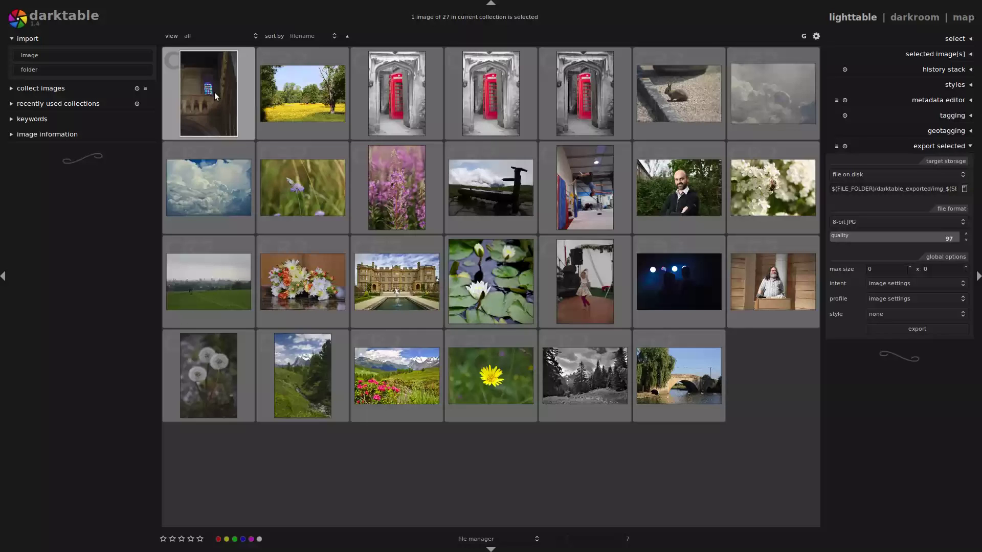
Check the GUI options in the preferences, and preview the church interior photo with its focus regions.
{"action": "left_click", "coordinate": [816, 37]}
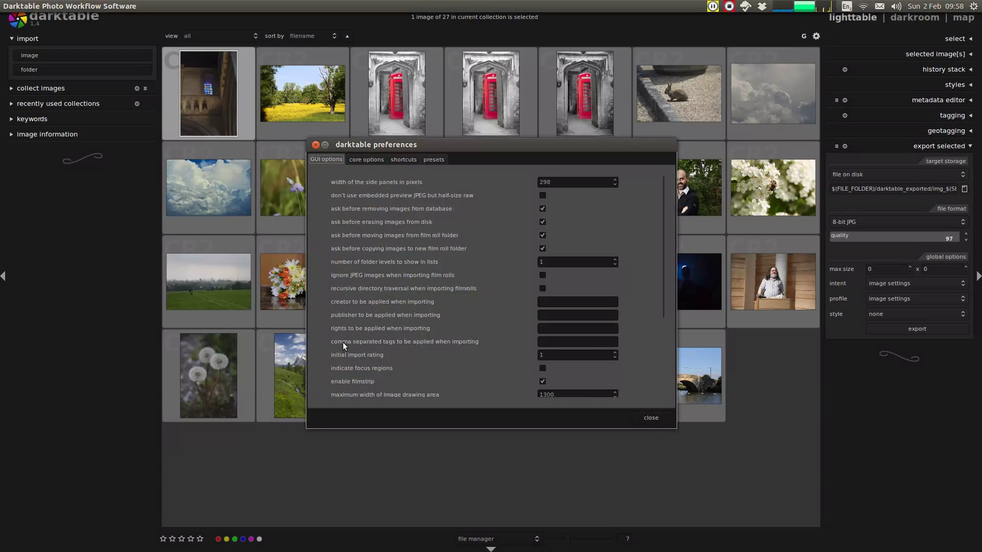
{"action": "left_click", "coordinate": [651, 418]}
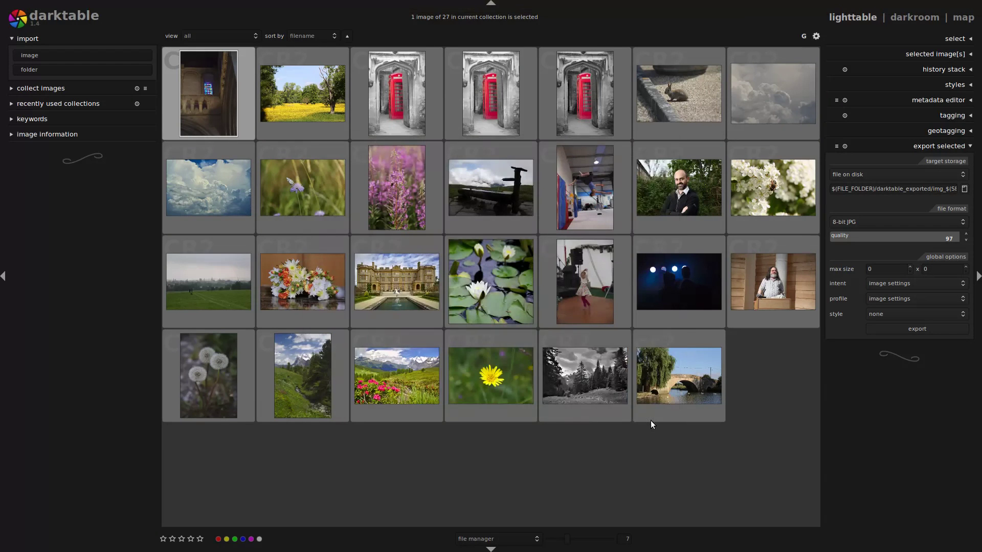
{"action": "key", "text": "w"}
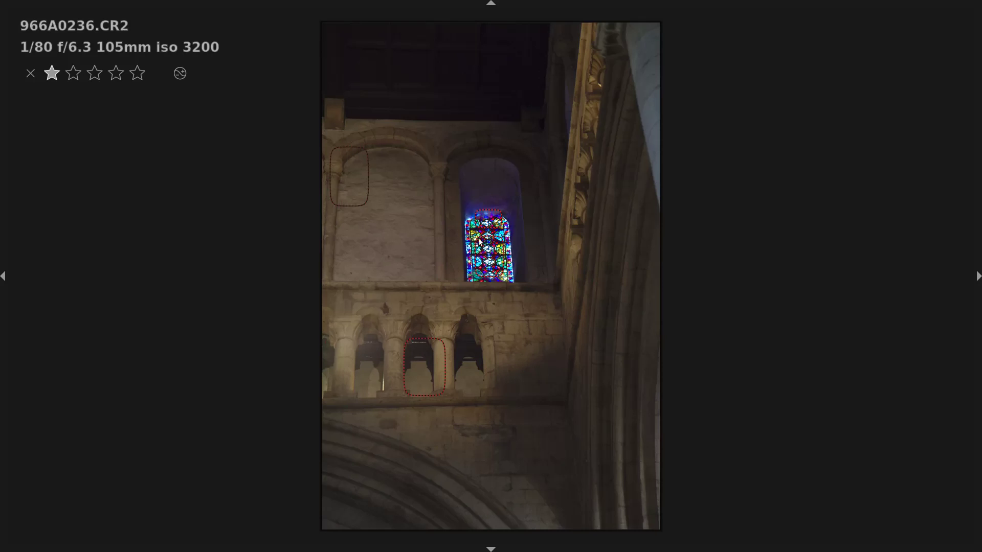
{"action": "key", "text": "w"}
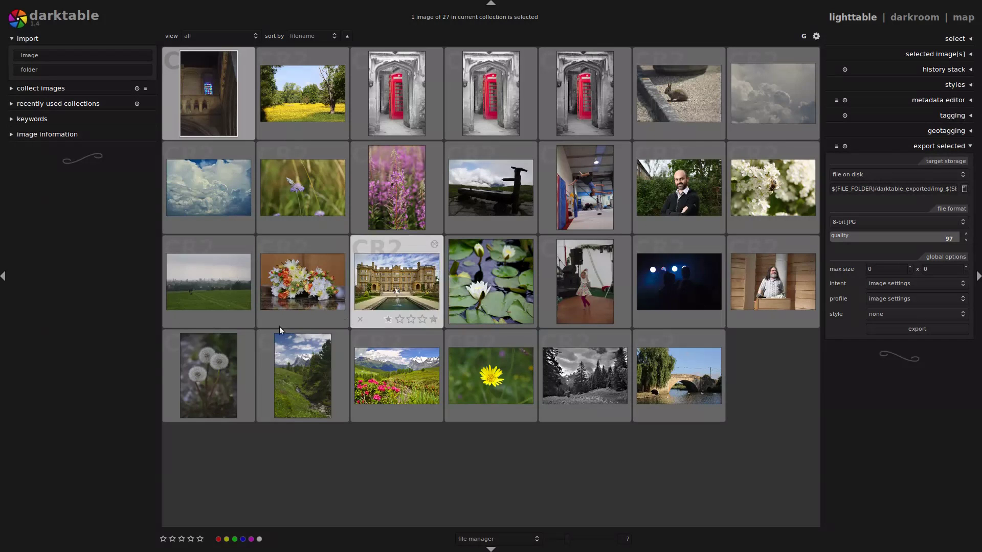
Preview the focus regions of the yellow flower photo and the rabbit photo, and return to the lighttable.
{"action": "left_click", "coordinate": [497, 372]}
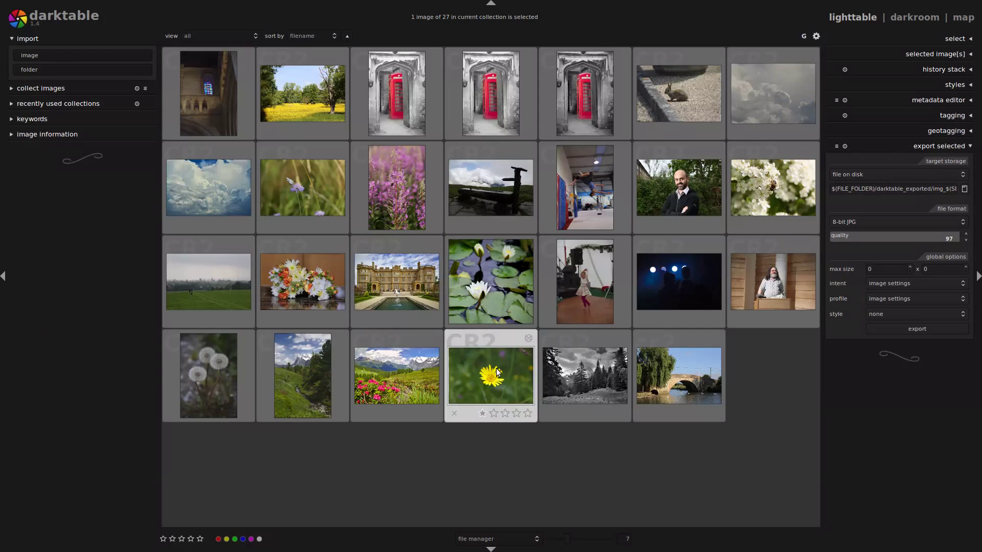
{"action": "key", "text": "w"}
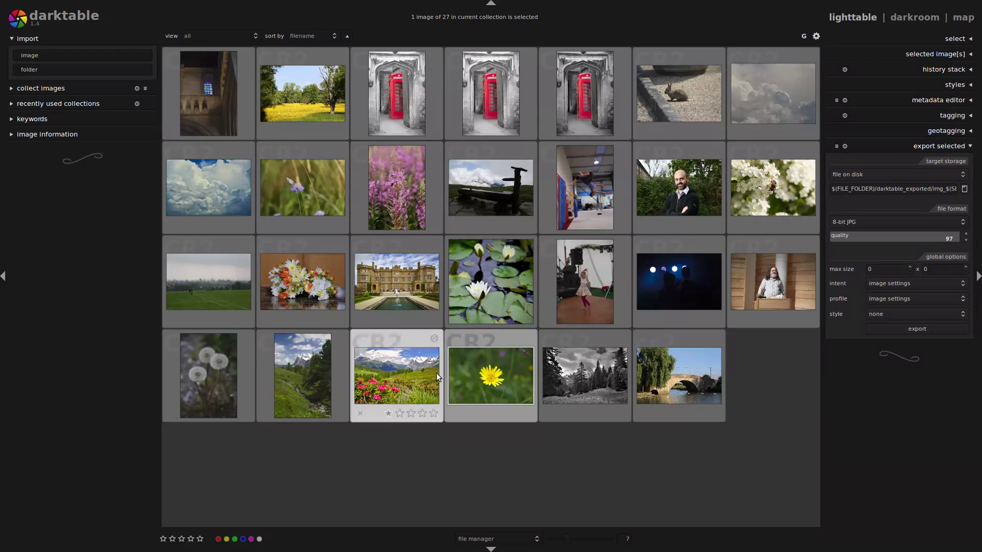
{"action": "key", "text": "w"}
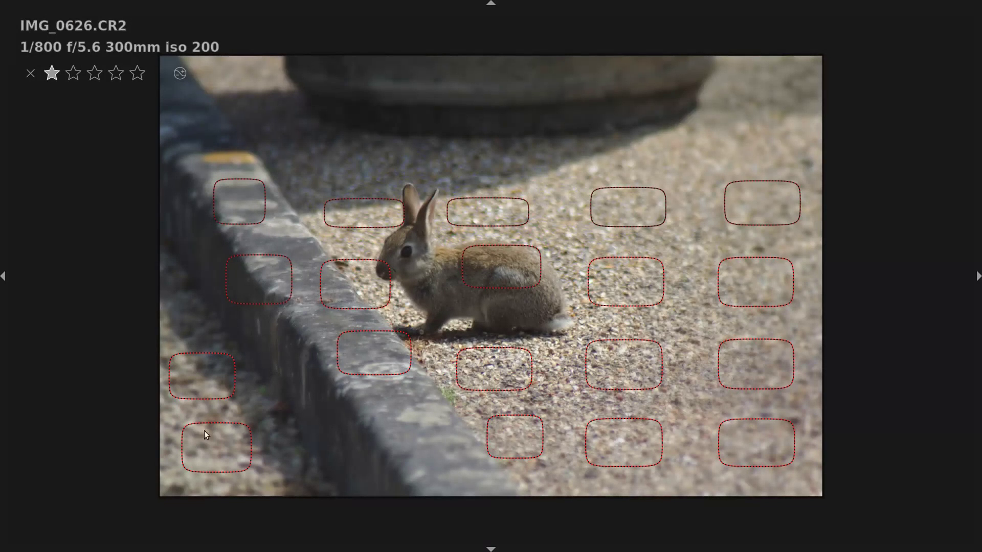
{"action": "key", "text": "w"}
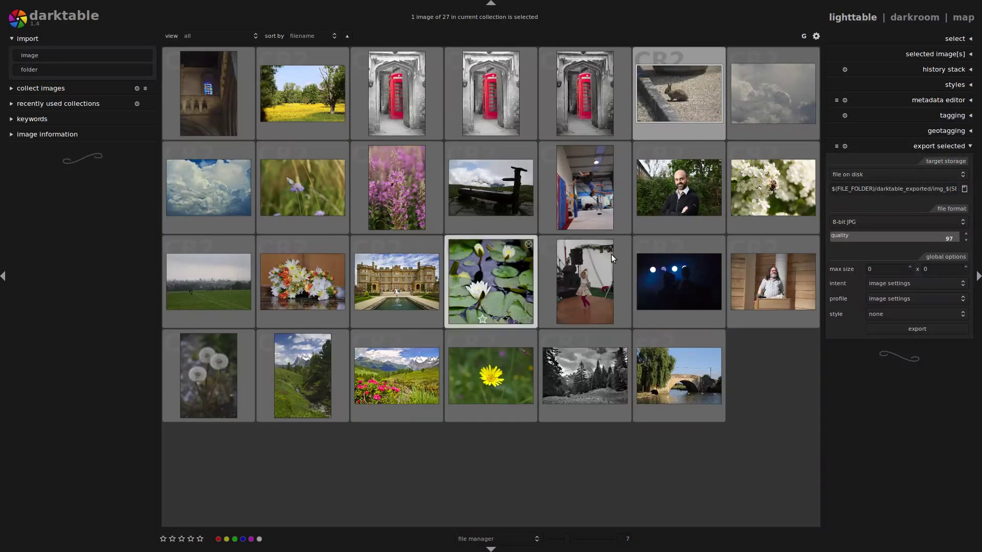
Preview the focus regions of the white blossom photo and the flower bouquet photo, returning to the lighttable after each.
{"action": "left_click", "coordinate": [765, 181]}
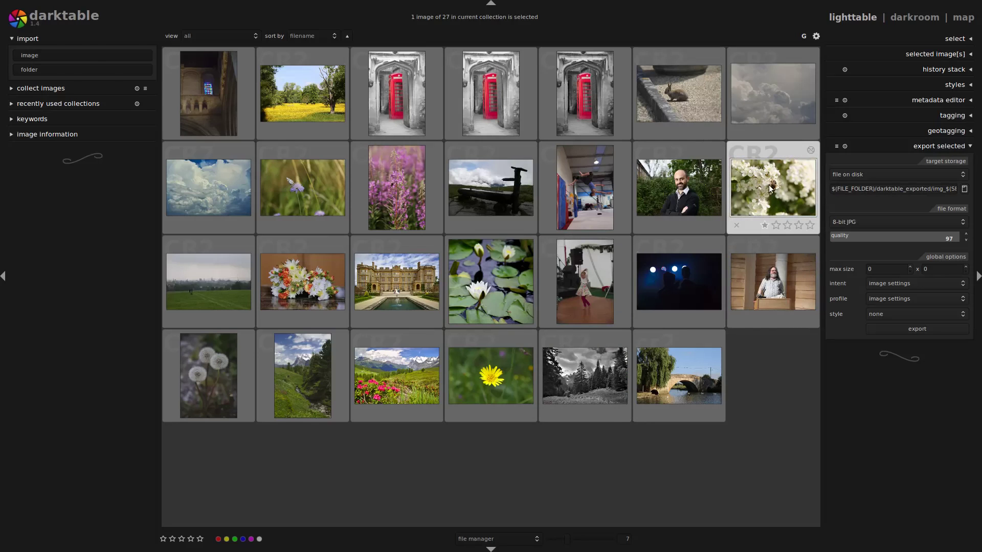
{"action": "key", "text": "ctrl+w"}
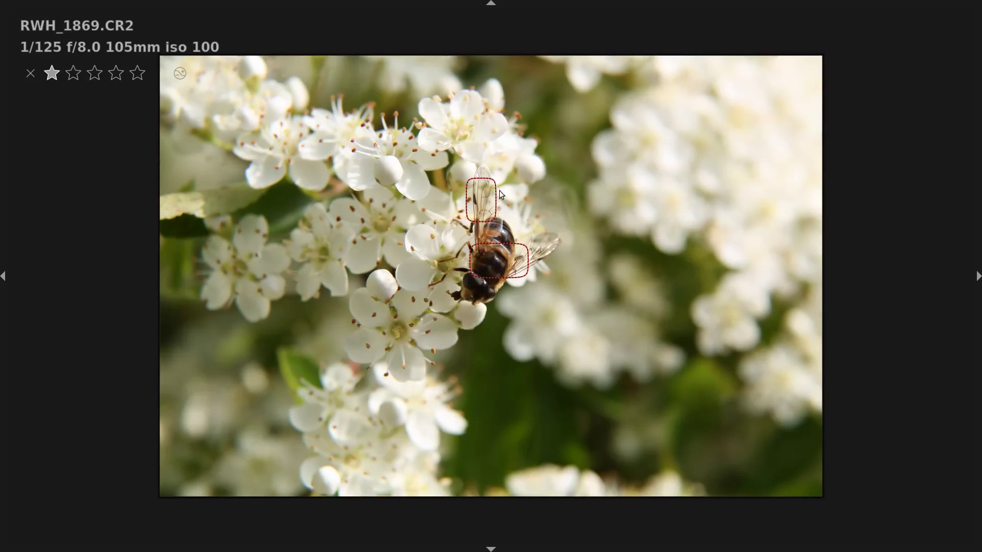
{"action": "key", "text": "ctrl+w"}
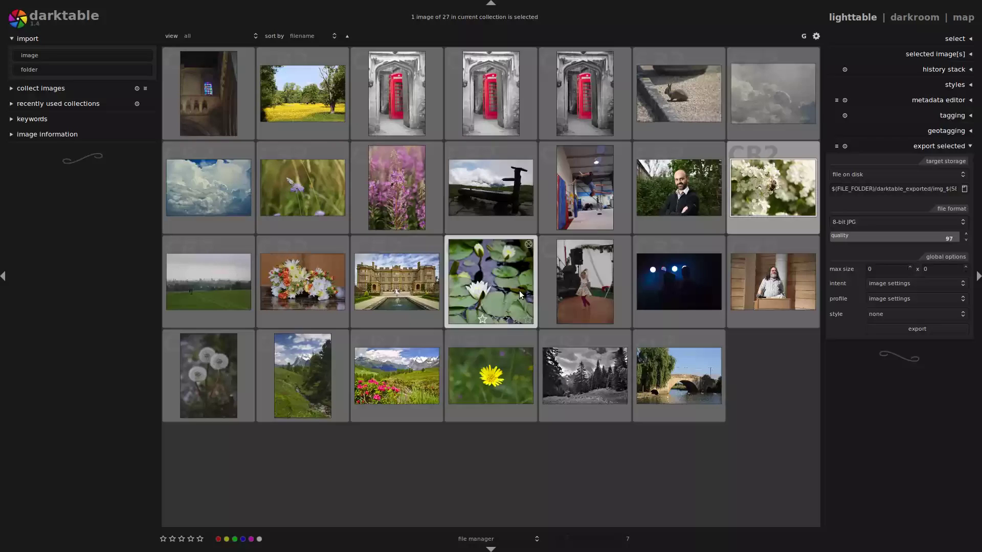
{"action": "left_click", "coordinate": [304, 286]}
{"action": "key", "text": "ctrl+w"}
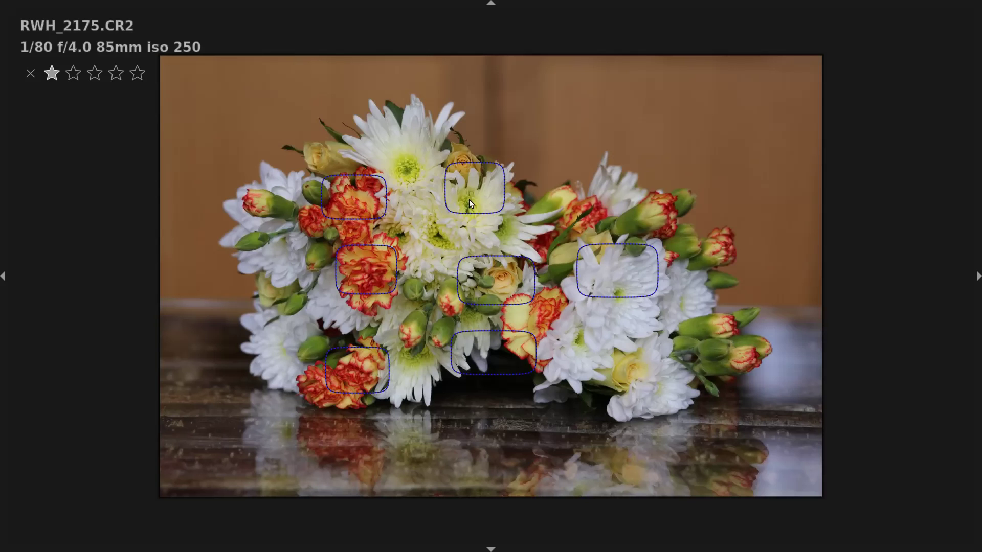
{"action": "key", "text": "Escape"}
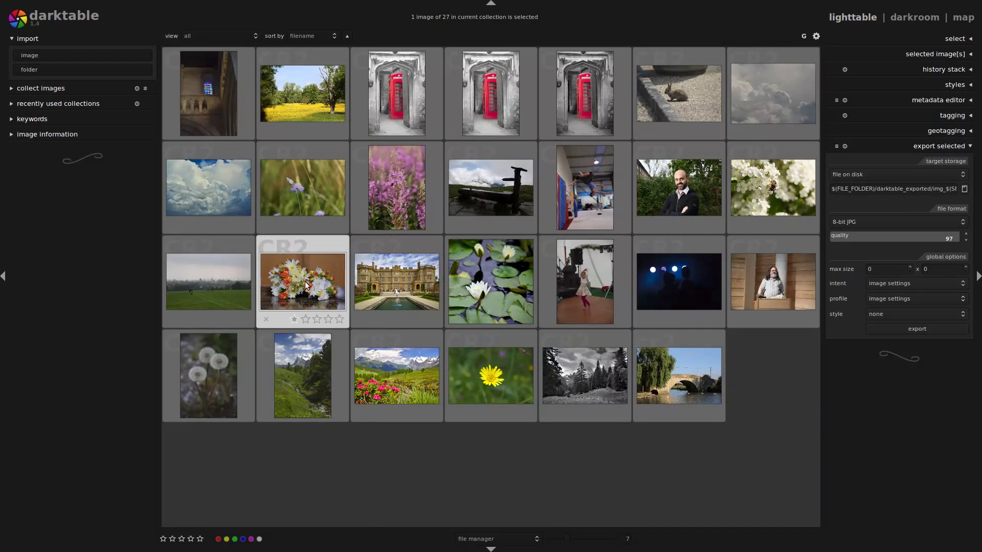
Step through the focus region previews from the bouquet photo past the dandelions, and return to the lighttable.
{"action": "key", "text": "ctrl+w"}
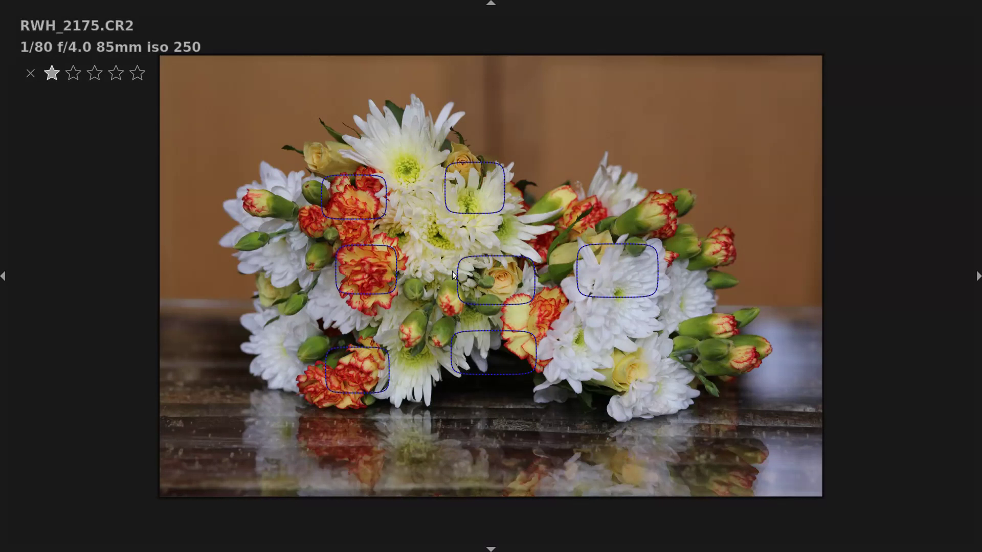
{"action": "key", "text": "Right"}
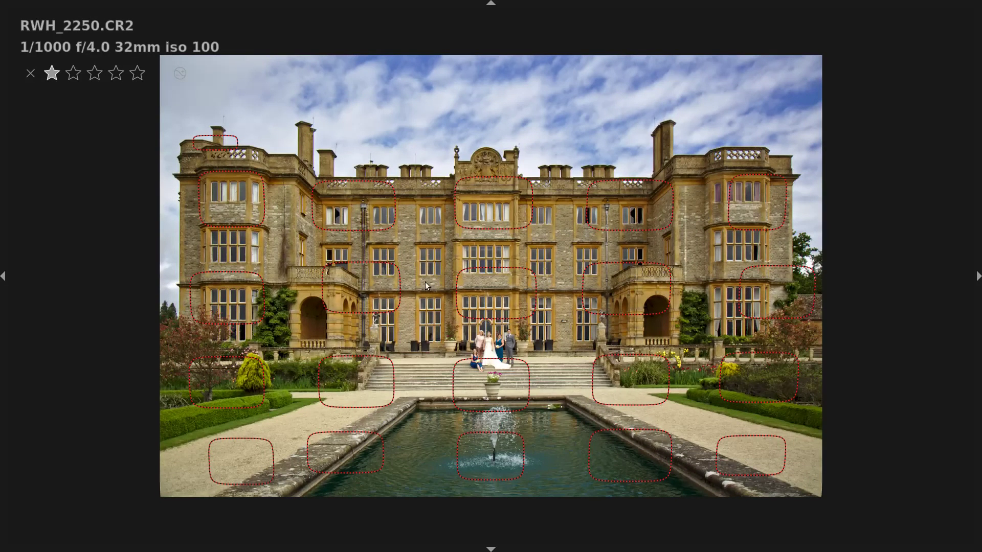
{"action": "key", "text": "Right"}
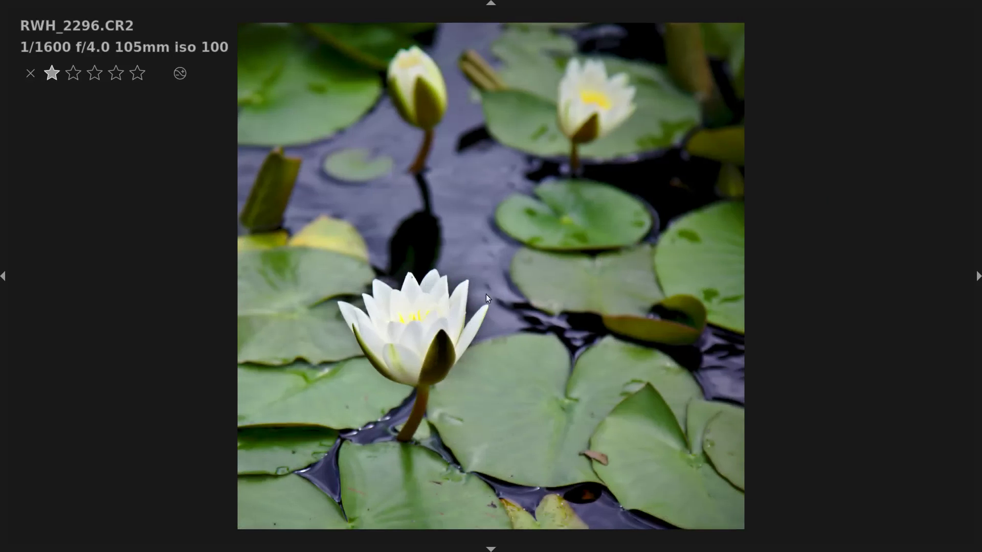
{"action": "key", "text": "w"}
{"action": "key", "text": "w"}
{"action": "key", "text": "Right"}
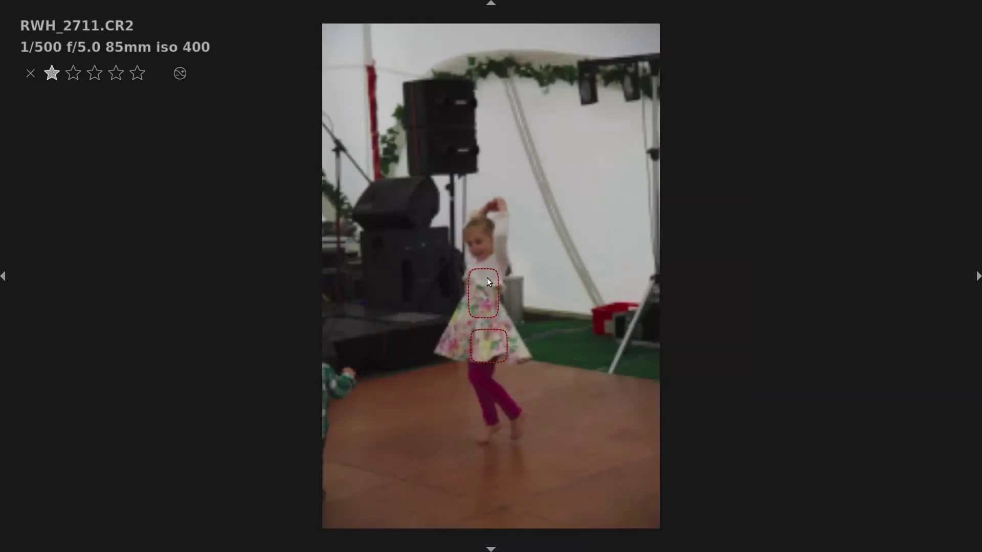
{"action": "key", "text": "Right"}
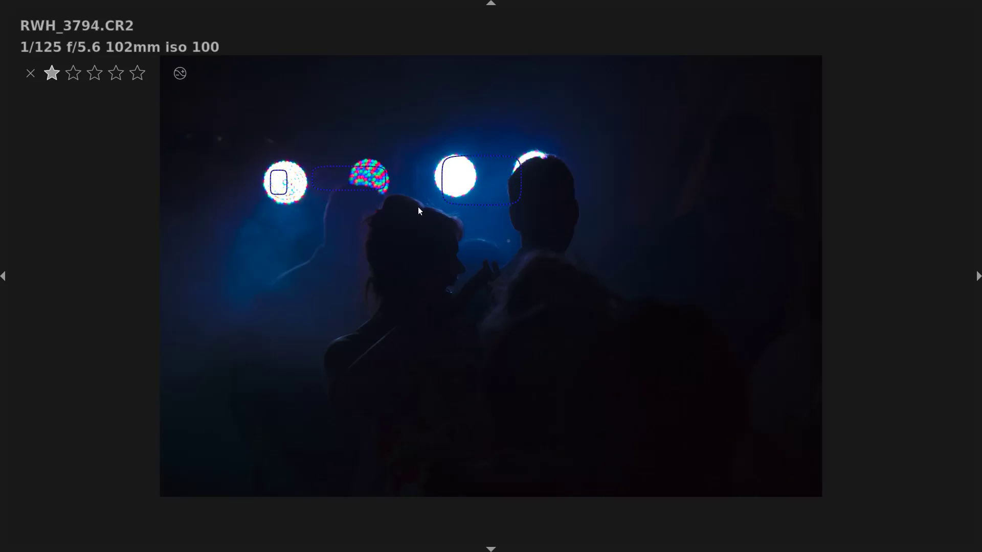
{"action": "key", "text": "Right"}
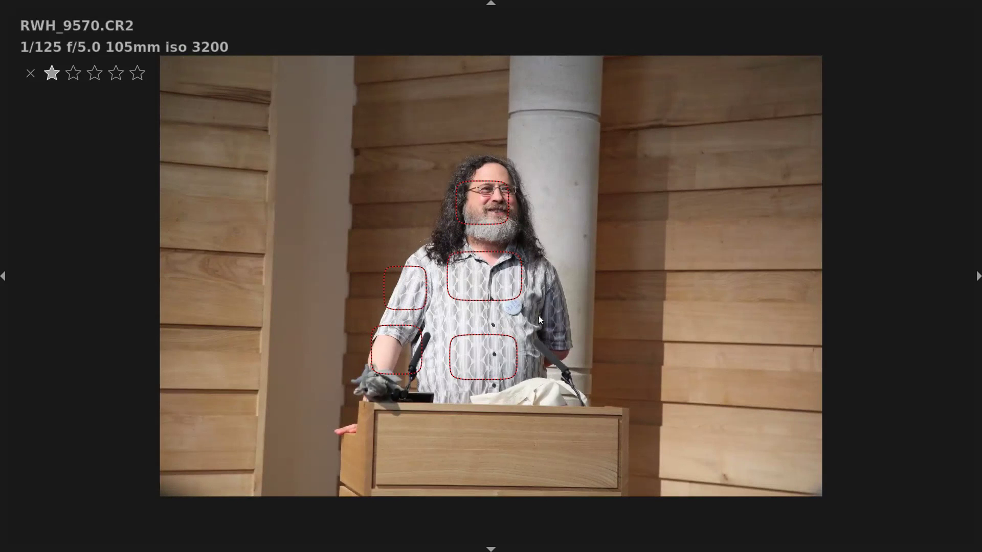
{"action": "key", "text": "Right"}
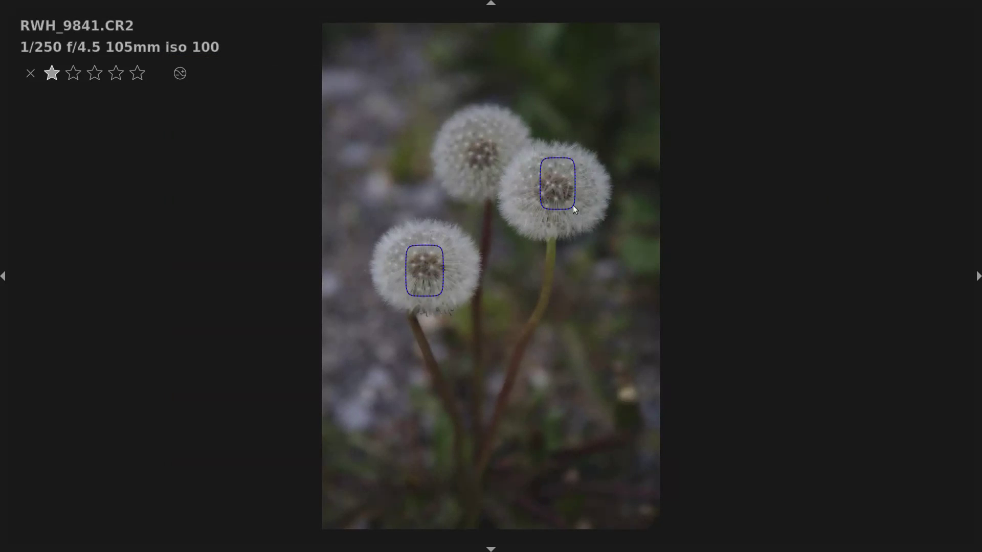
{"action": "key", "text": "Right"}
{"action": "key", "text": "Escape"}
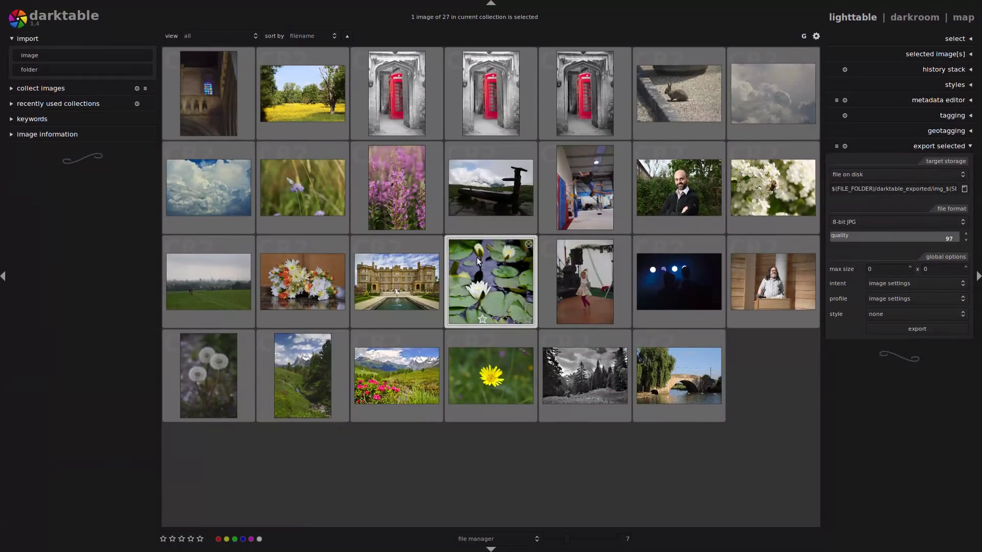
Scroll through the lighttable thumbnails at six per row, and highlight the new blend modes item in the Firefox release notes.
{"action": "scroll", "coordinate": [476, 257], "scroll_direction": "up", "scroll_amount": 1}
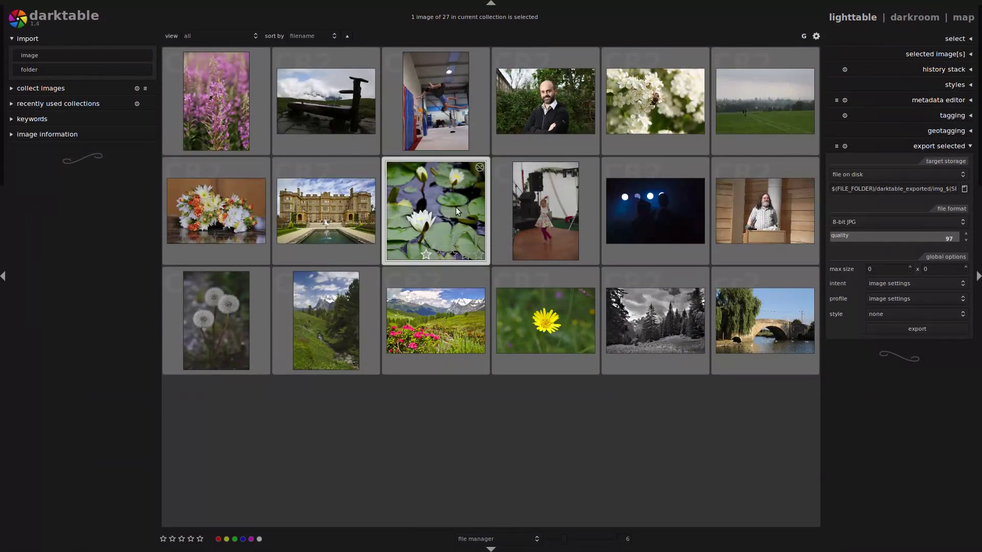
{"action": "scroll", "coordinate": [455, 208], "scroll_direction": "up", "scroll_amount": 1}
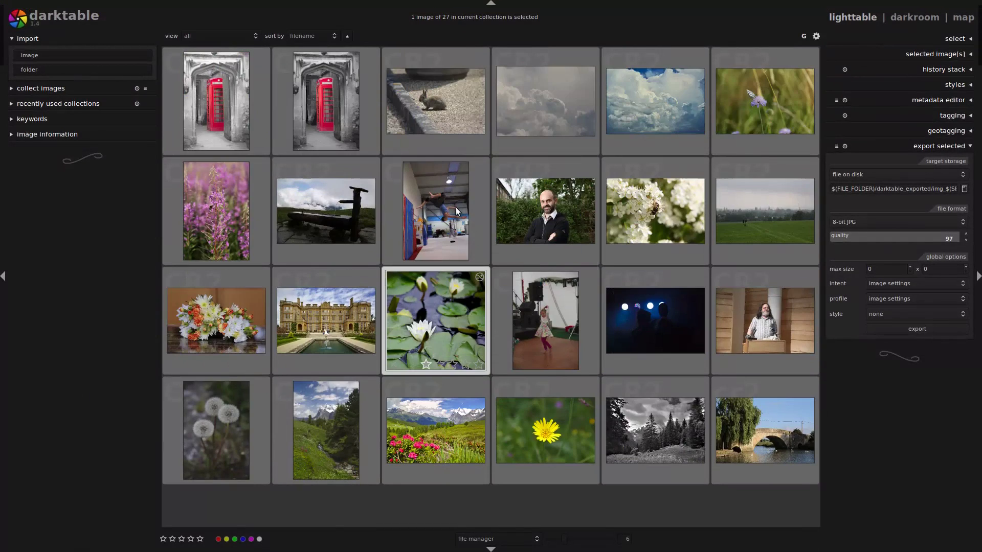
{"action": "scroll", "coordinate": [457, 211], "scroll_direction": "up", "scroll_amount": 1}
{"action": "scroll", "coordinate": [457, 211], "scroll_direction": "down", "scroll_amount": 1}
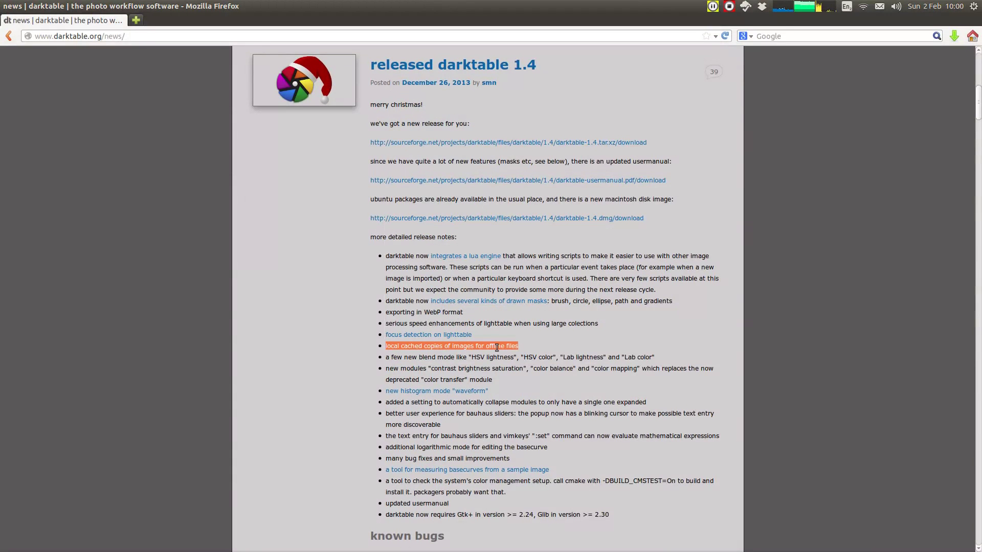
{"action": "left_click_drag", "start_coordinate": [386, 357], "coordinate": [662, 357]}
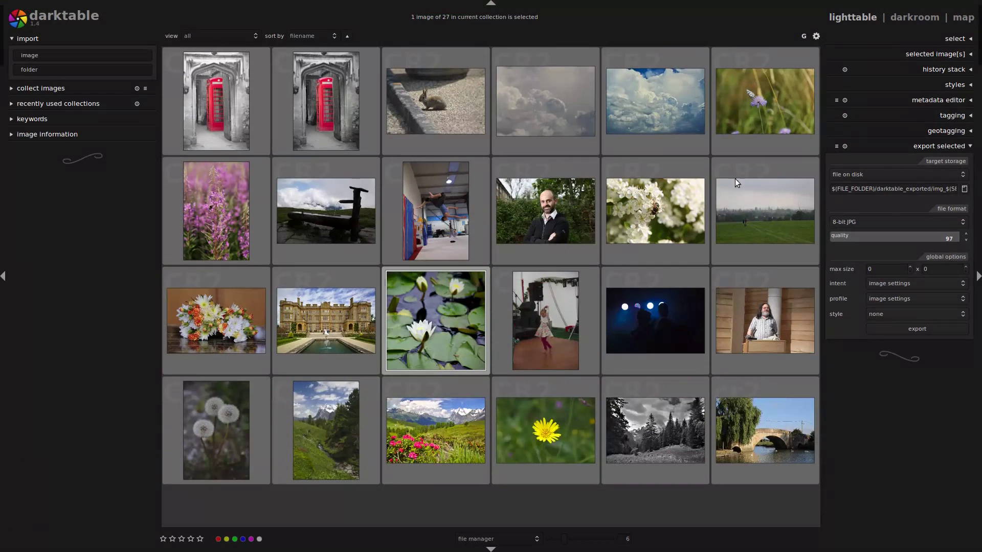
Open the rabbit photo in the darkroom, set the equalizer's blend to uniformly, and examine the available blend modes.
{"action": "key", "text": "d"}
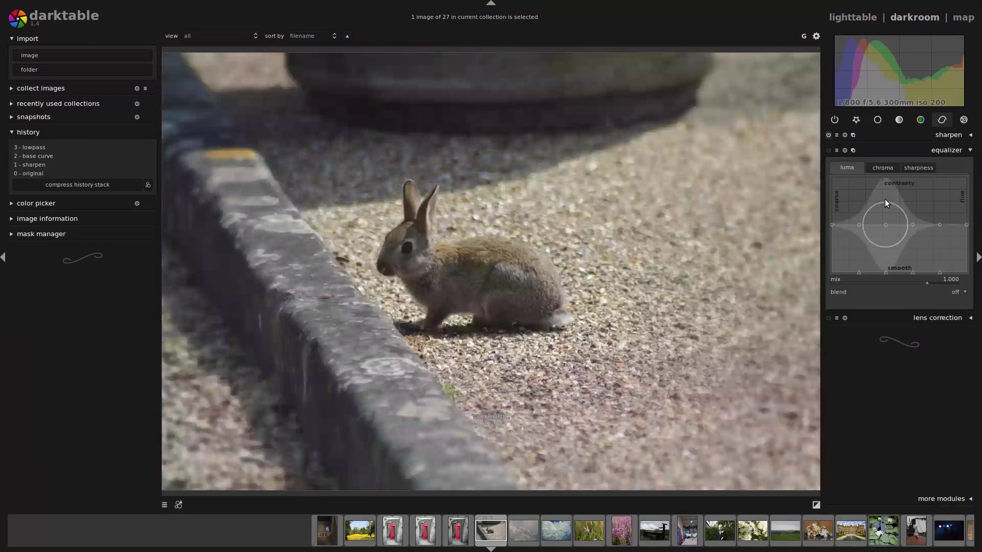
{"action": "left_click", "coordinate": [954, 292]}
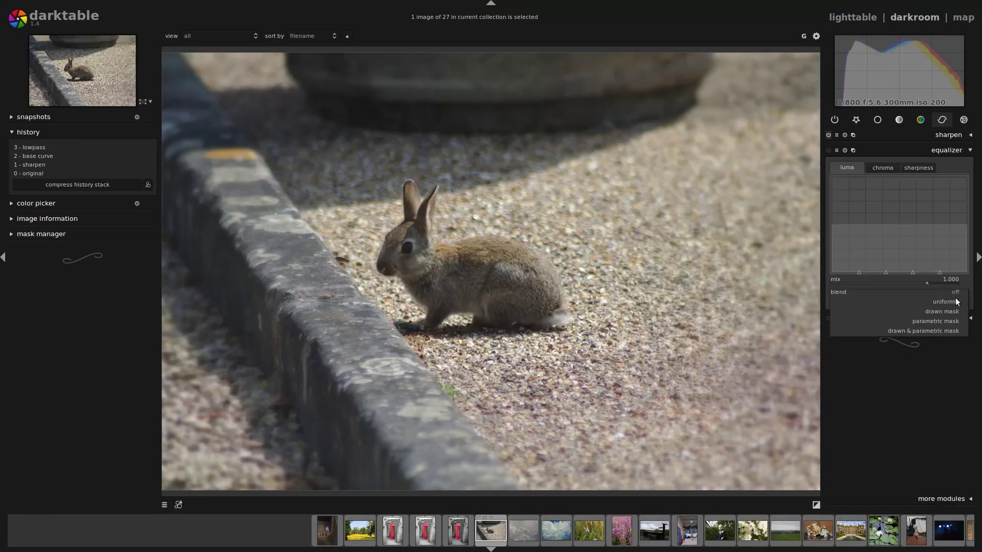
{"action": "left_click", "coordinate": [954, 302]}
{"action": "left_click", "coordinate": [952, 302]}
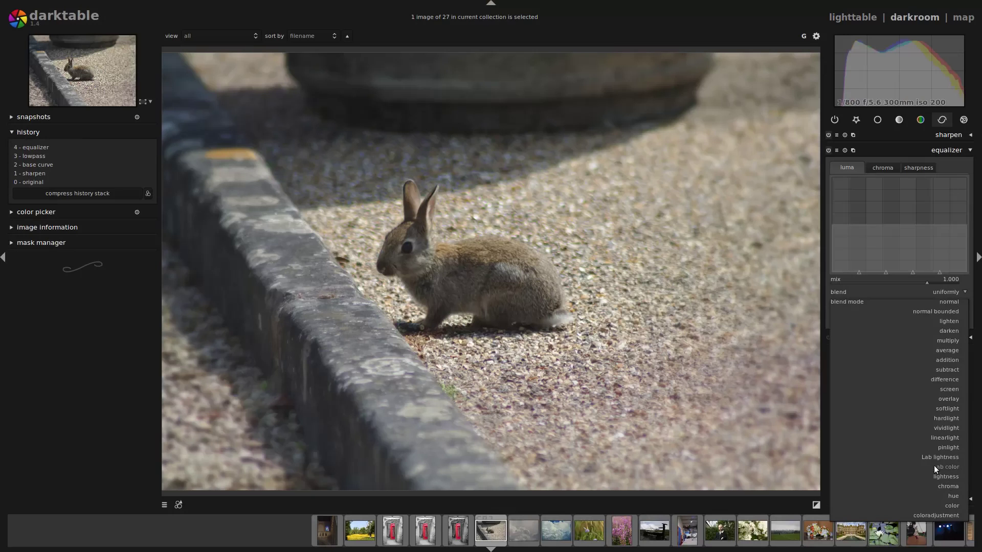
{"action": "left_click", "coordinate": [940, 303]}
{"action": "scroll", "coordinate": [945, 292], "scroll_direction": "down", "scroll_amount": 1}
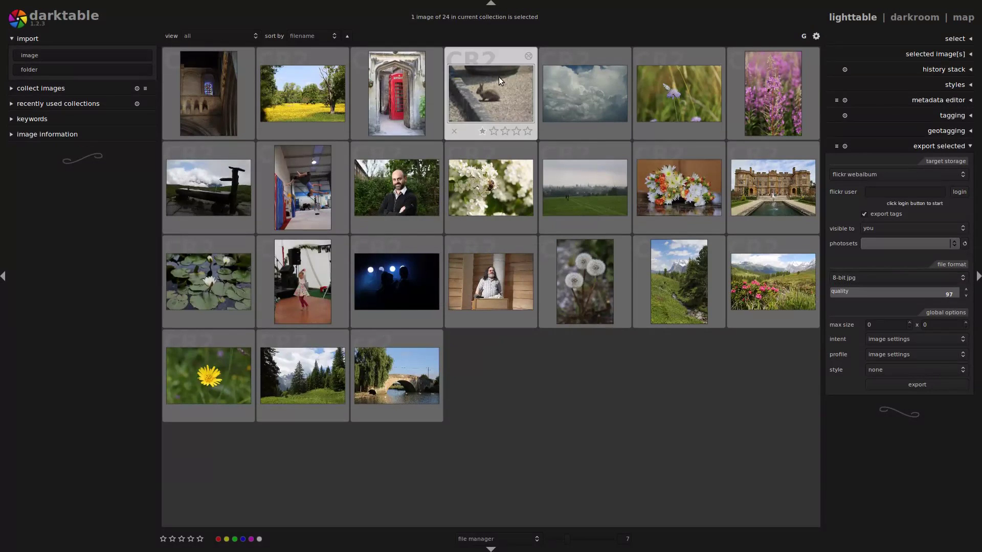
Switch to darktable 1.2.3, open the rabbit photo in the darkroom, and examine the lowpass module's available blend modes.
{"action": "double_click", "coordinate": [500, 81]}
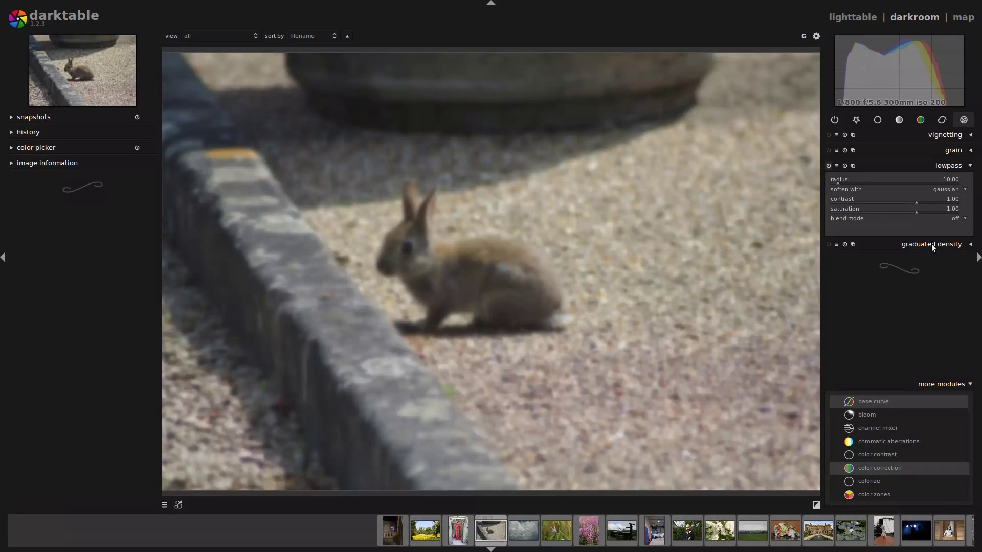
{"action": "left_click", "coordinate": [954, 219]}
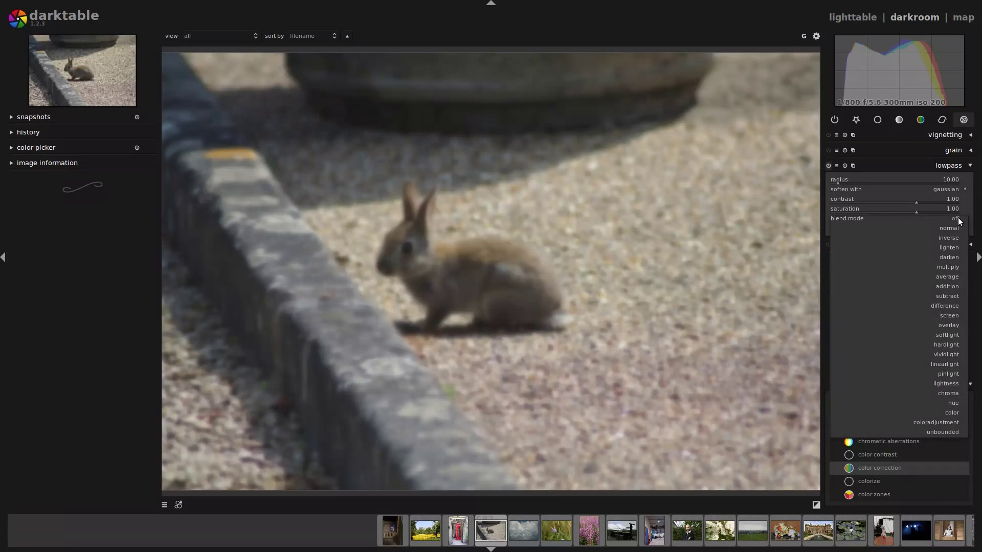
{"action": "left_click", "coordinate": [958, 217]}
{"action": "left_click", "coordinate": [958, 216]}
{"action": "left_click", "coordinate": [955, 219]}
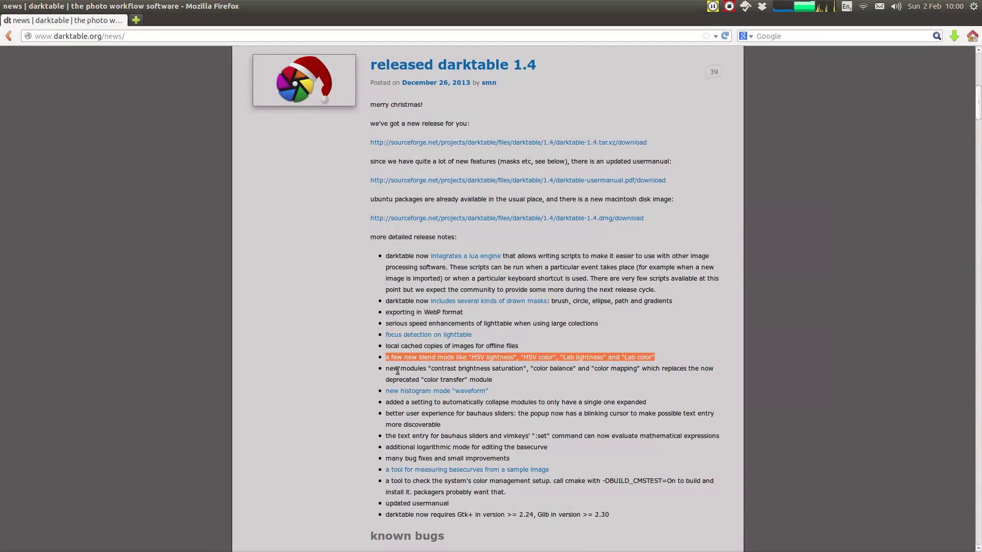
Highlight the new modules item in the Firefox release notes, and switch back to darktable 1.4.
{"action": "left_click_drag", "start_coordinate": [385, 369], "coordinate": [522, 376]}
{"action": "left_click", "coordinate": [420, 369]}
{"action": "key", "text": "alt+Tab"}
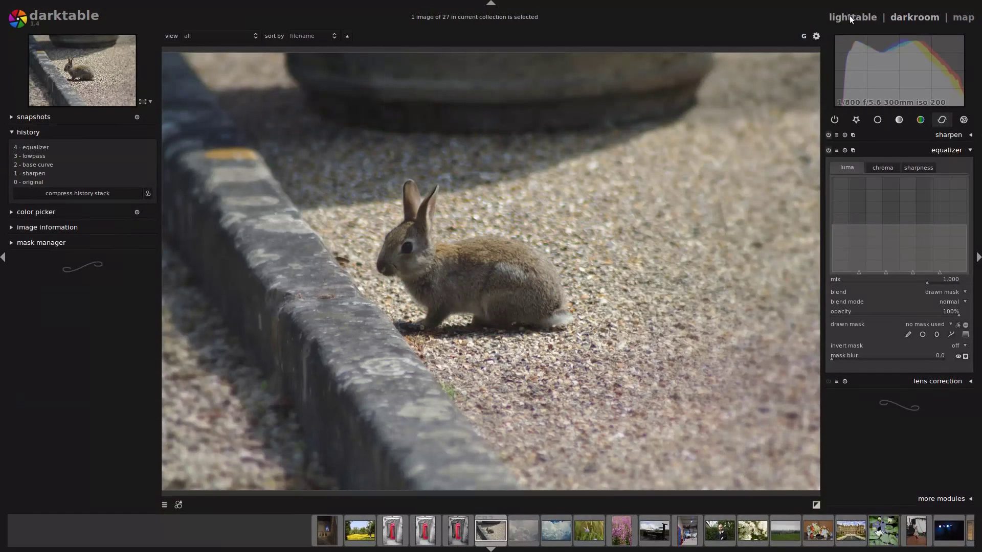
Reopen the rabbit photo from the lighttable and show the contrast brightness saturation module in the basic group.
{"action": "left_click", "coordinate": [866, 18]}
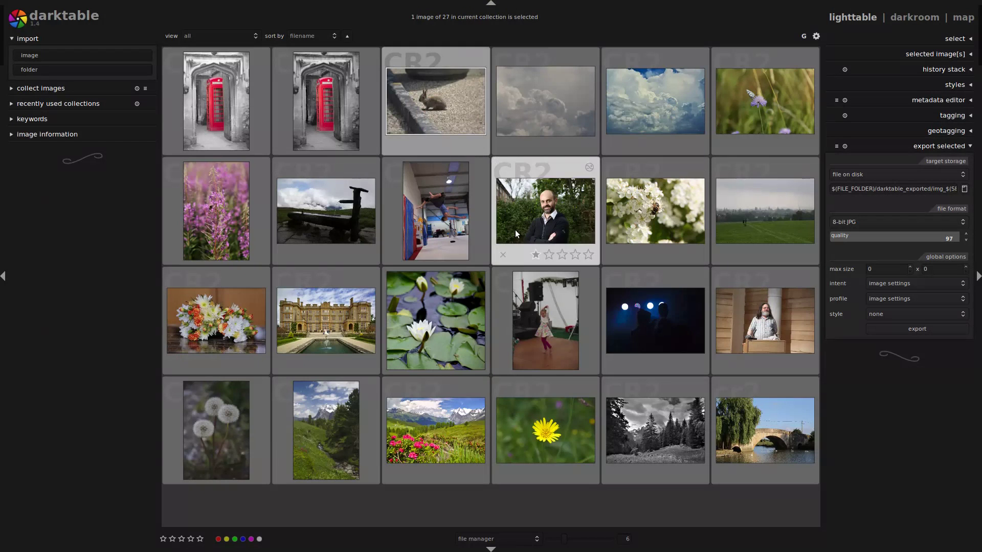
{"action": "double_click", "coordinate": [425, 109]}
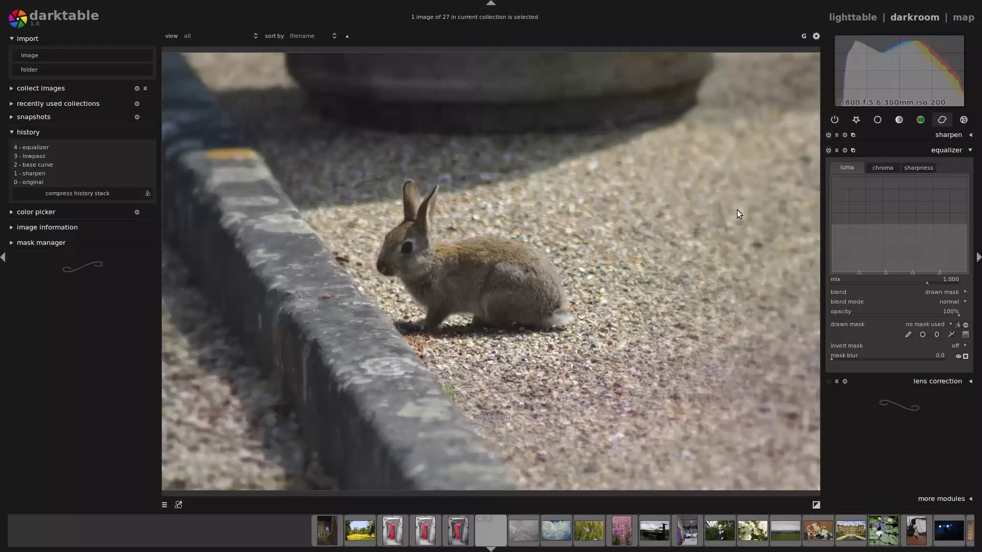
{"action": "left_click", "coordinate": [914, 149]}
{"action": "left_click", "coordinate": [878, 119]}
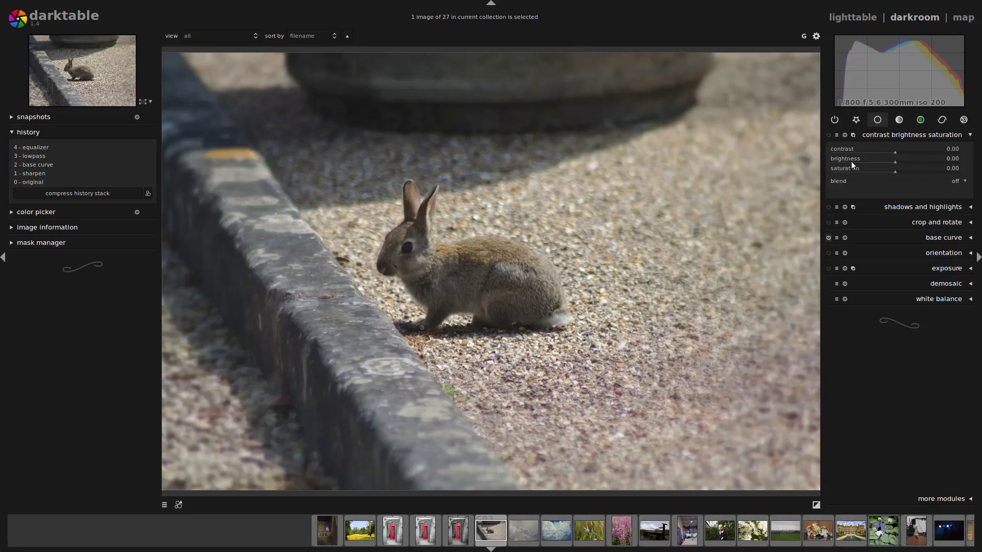
Try a saturation of 0.26 with varied brightness and contrast on the rabbit photo, and reset the module.
{"action": "left_click_drag", "start_coordinate": [902, 170], "coordinate": [909, 173]}
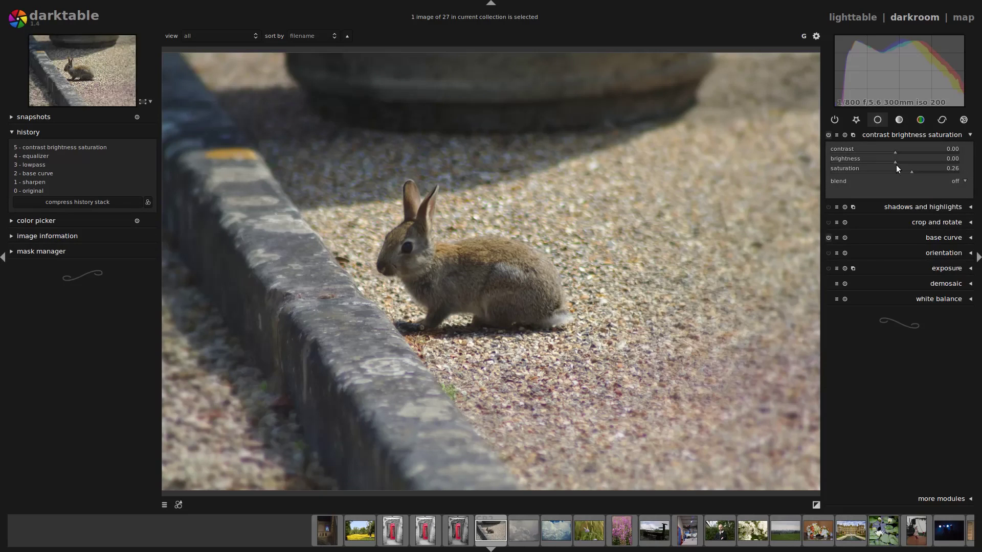
{"action": "scroll", "coordinate": [897, 162], "scroll_direction": "down", "scroll_amount": 2}
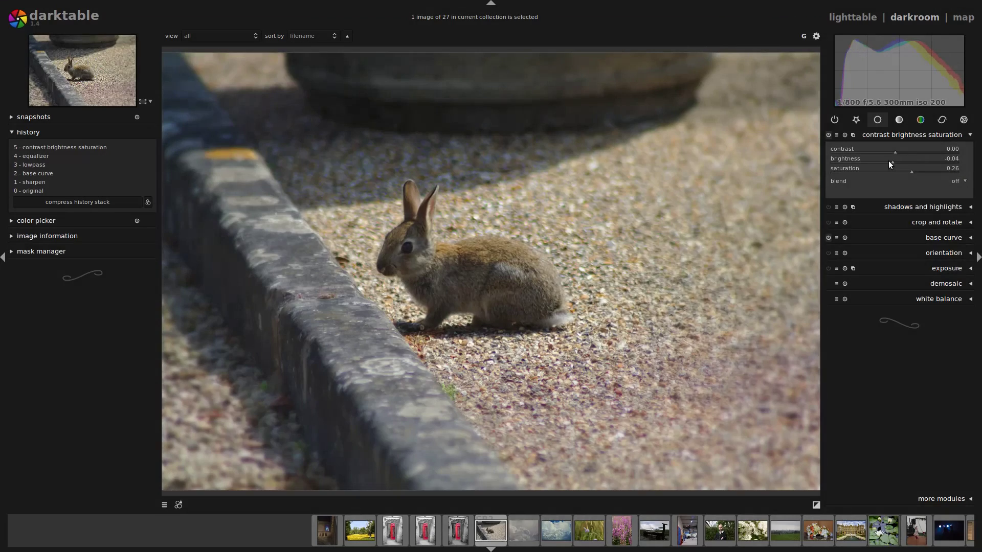
{"action": "left_click", "coordinate": [903, 164]}
{"action": "left_click", "coordinate": [882, 161]}
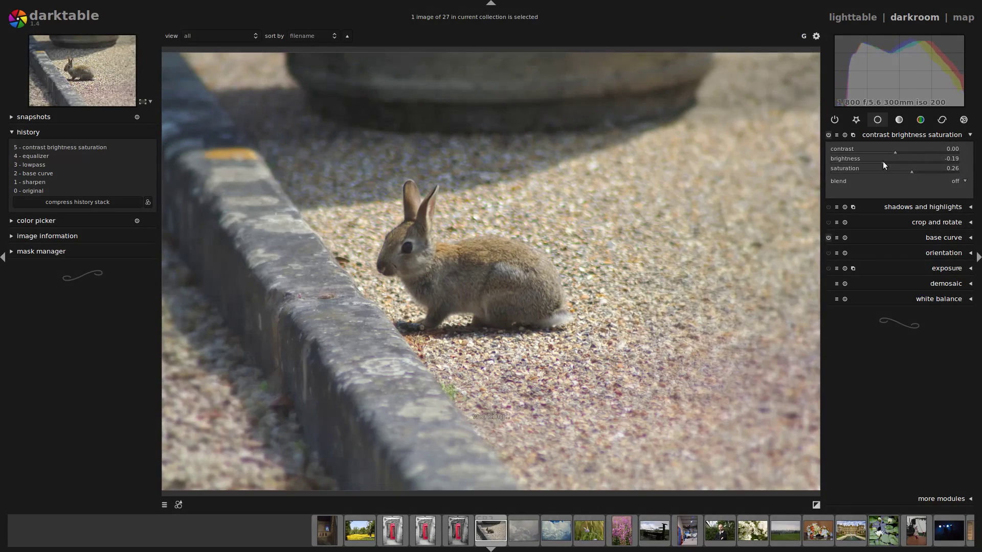
{"action": "left_click", "coordinate": [892, 162]}
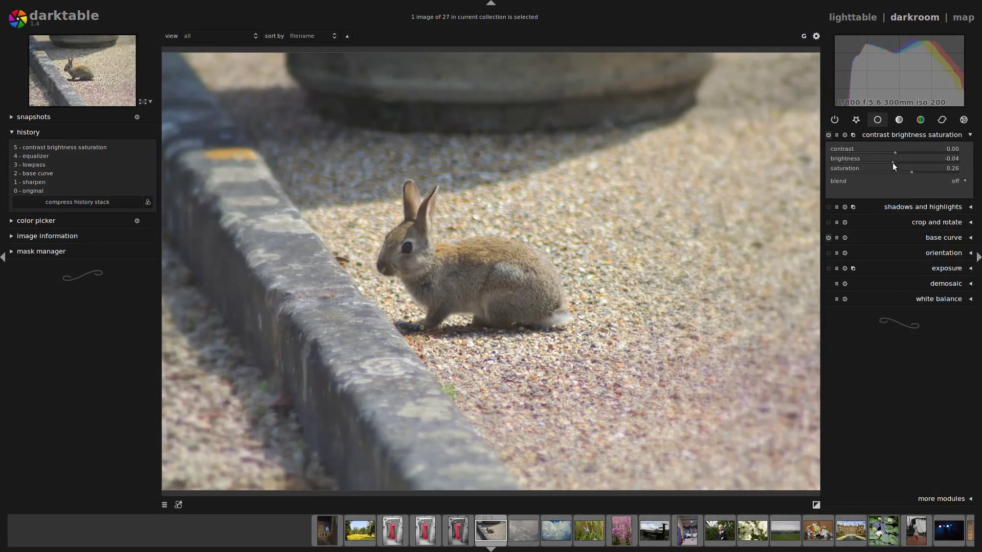
{"action": "left_click", "coordinate": [904, 163]}
{"action": "left_click", "coordinate": [900, 153]}
{"action": "left_click_drag", "start_coordinate": [904, 155], "coordinate": [916, 158]}
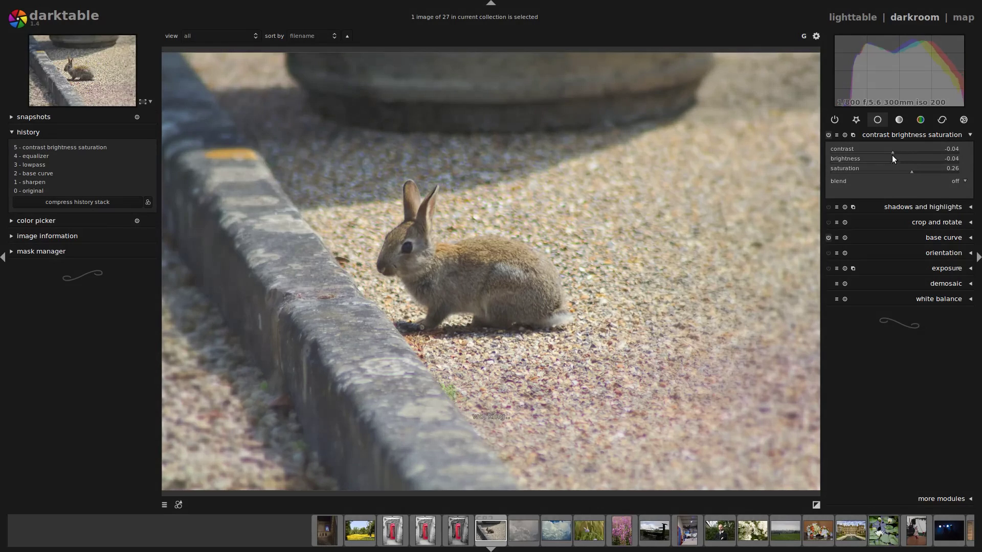
{"action": "left_click", "coordinate": [845, 135]}
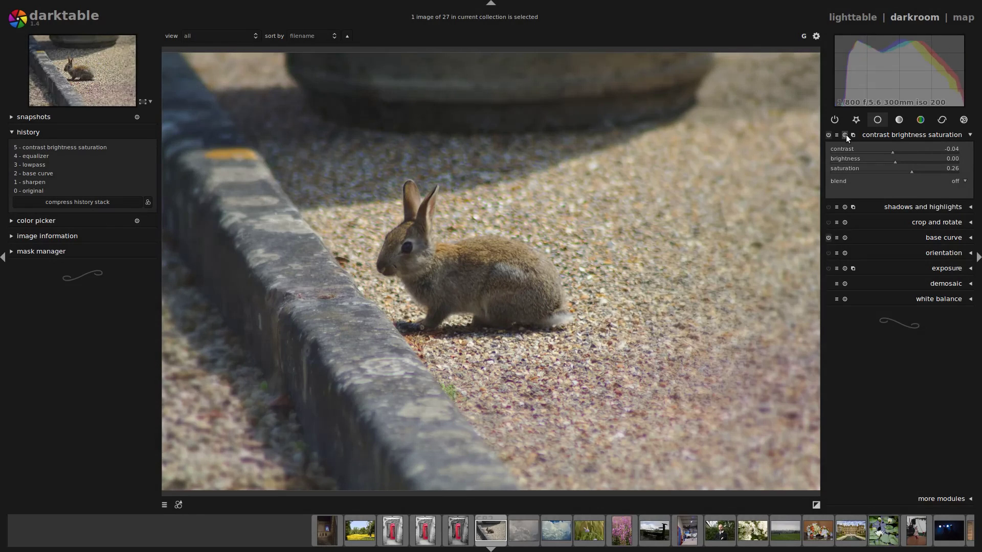
Try an S-shaped lightness curve in the tone curve module, and reset the module.
{"action": "left_click", "coordinate": [893, 120]}
{"action": "left_click", "coordinate": [920, 151]}
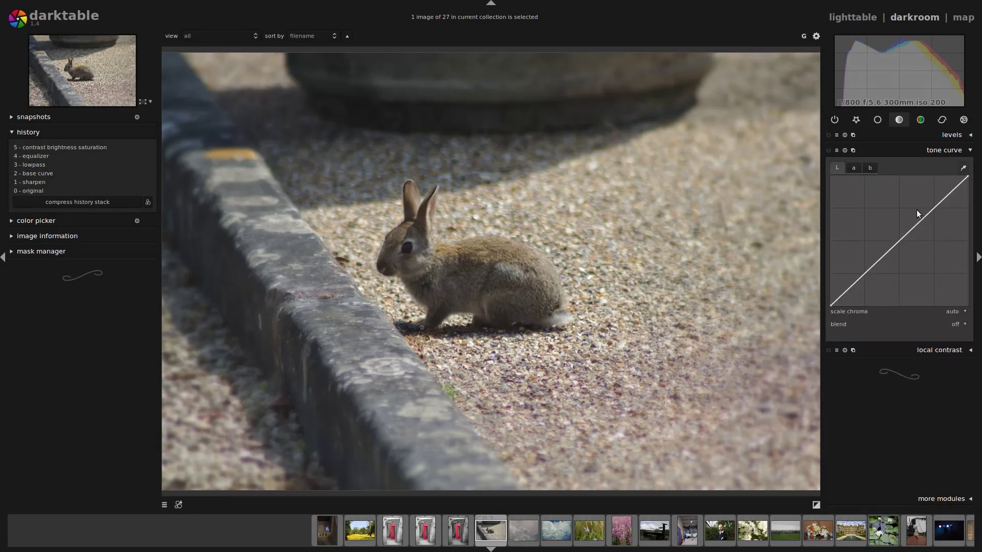
{"action": "left_click_drag", "start_coordinate": [917, 209], "coordinate": [927, 198]}
{"action": "left_click_drag", "start_coordinate": [875, 263], "coordinate": [858, 286]}
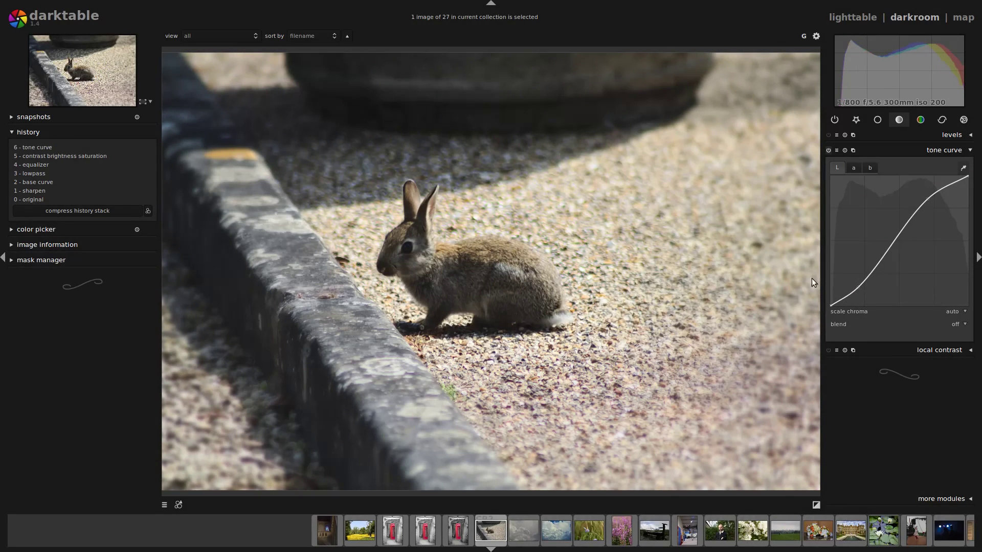
{"action": "left_click", "coordinate": [844, 150]}
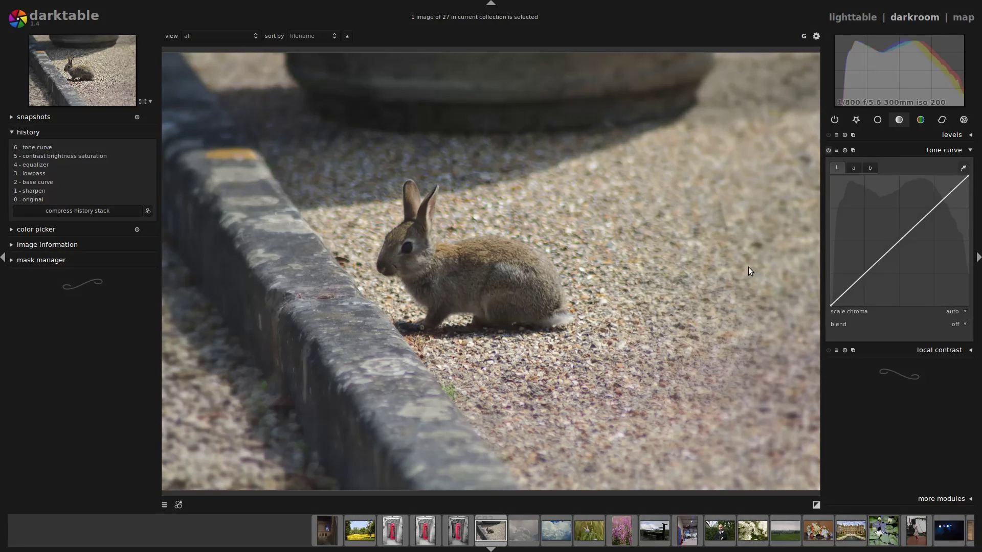
Highlight "color balance" in the Firefox release notes, and open the color balance module for the rabbit photo in darktable.
{"action": "key", "text": "alt+Tab"}
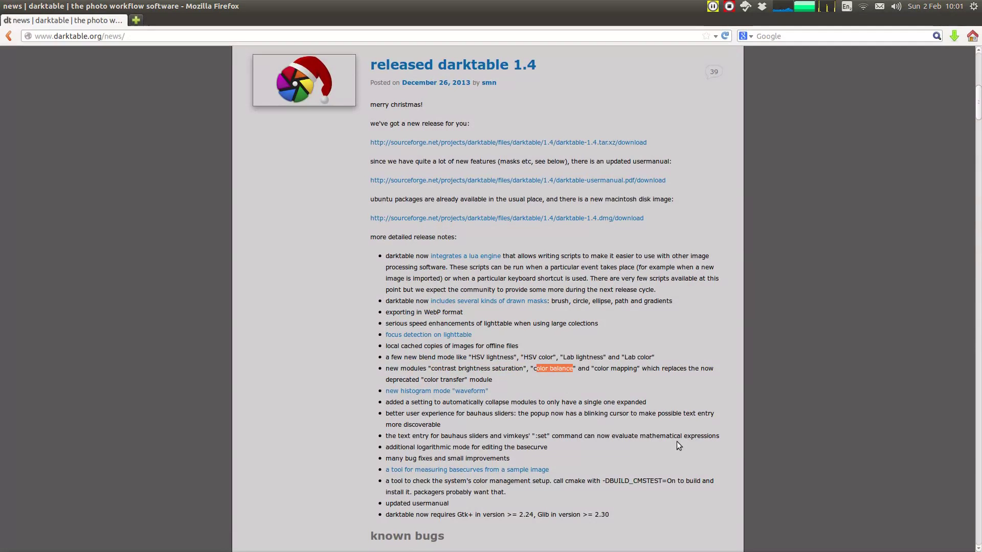
{"action": "key", "text": "ctrl+alt+Down"}
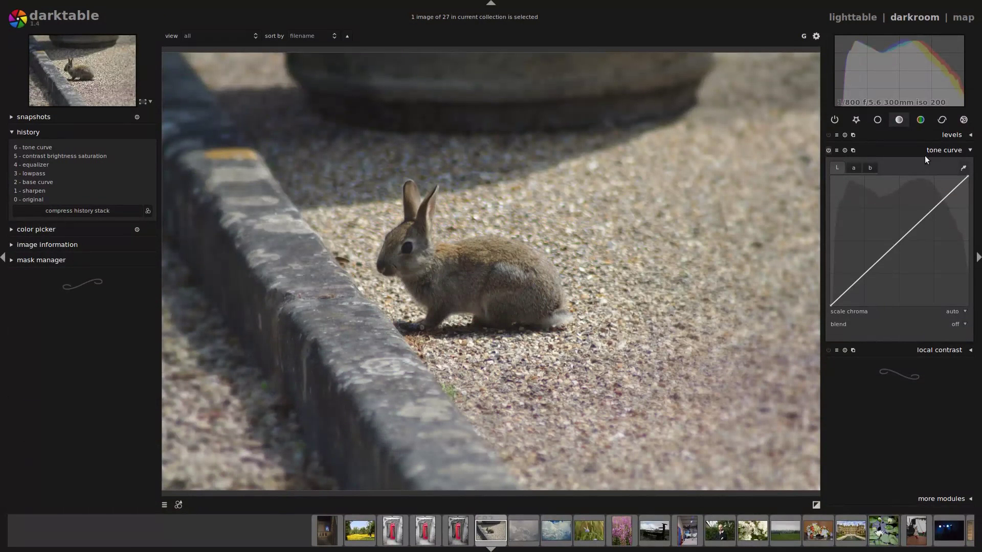
{"action": "left_click", "coordinate": [925, 153]}
{"action": "left_click", "coordinate": [920, 119]}
{"action": "left_click", "coordinate": [941, 498]}
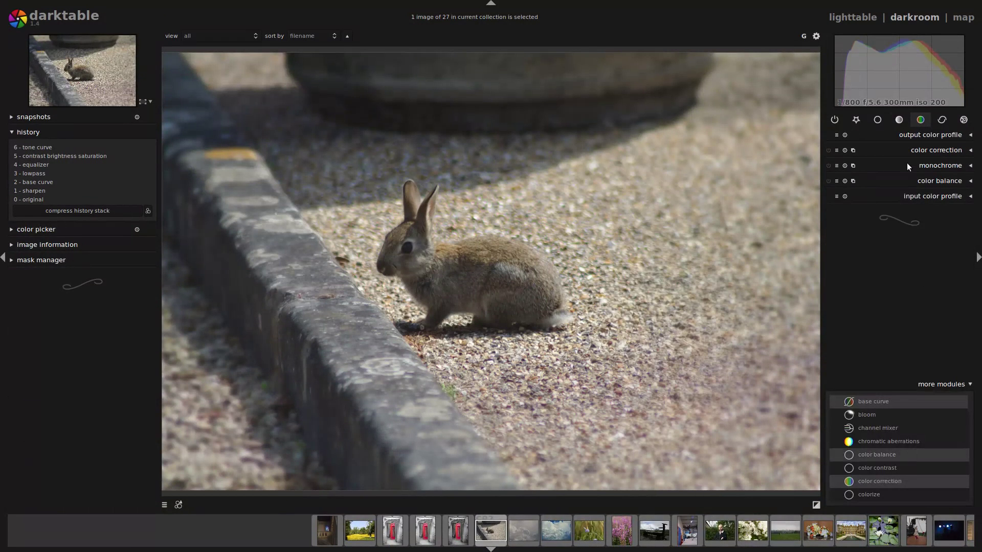
{"action": "left_click", "coordinate": [915, 181]}
{"action": "left_click", "coordinate": [952, 384]}
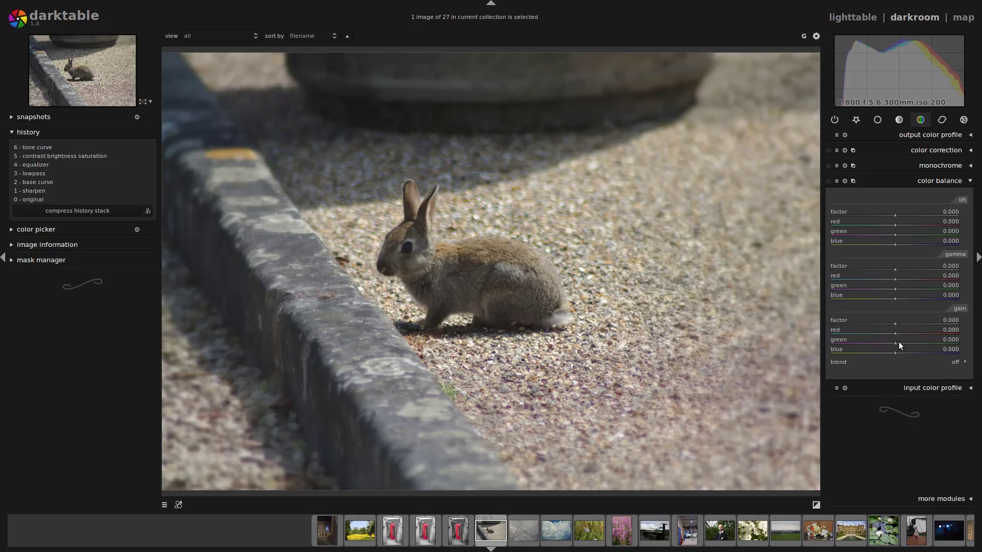
Try a gain factor of 0.237 and a gamma factor of 0.285 in color balance.
{"action": "scroll", "coordinate": [896, 324], "scroll_direction": "down", "scroll_amount": 2}
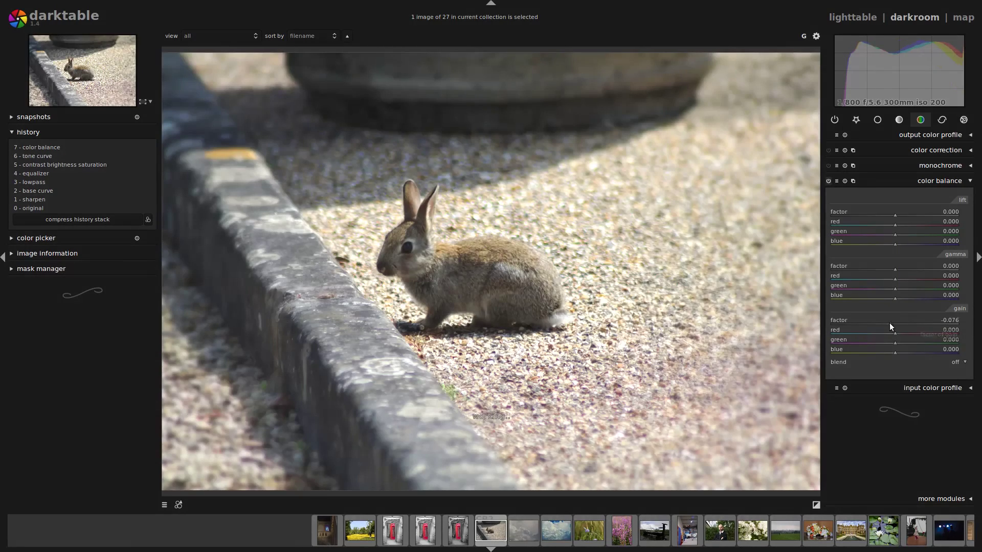
{"action": "left_click_drag", "start_coordinate": [890, 327], "coordinate": [910, 324]}
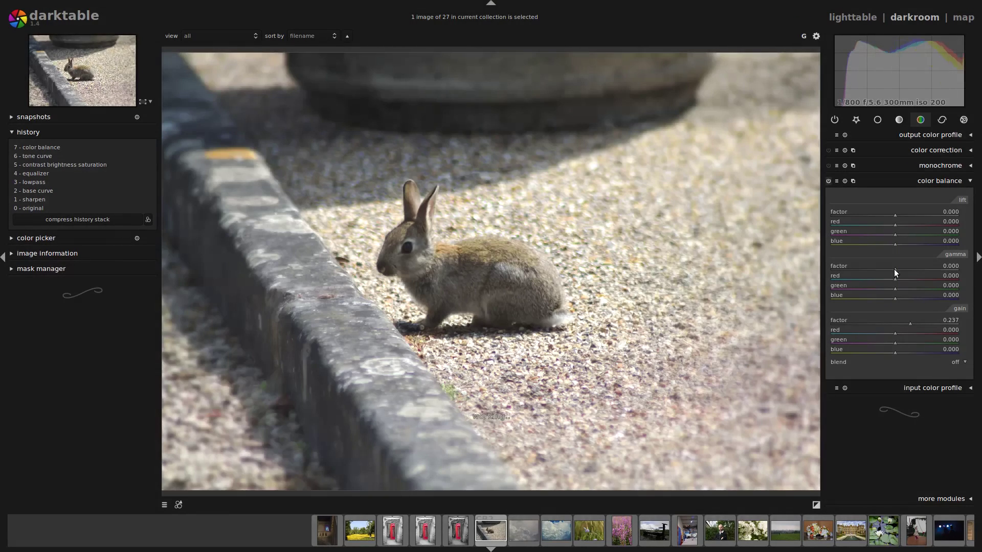
{"action": "left_click_drag", "start_coordinate": [893, 270], "coordinate": [913, 271]}
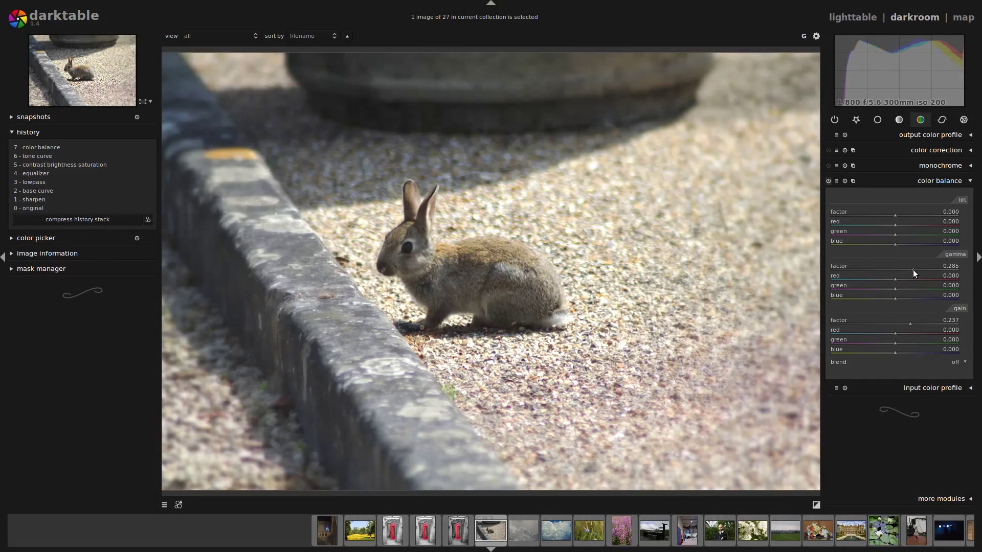
Try a lift factor of 0.382 with red -0.157, green 0.237 and blue -0.269, and reset color balance.
{"action": "mouse_move", "coordinate": [895, 214]}
{"action": "left_mouse_down"}
{"action": "mouse_move", "coordinate": [919, 216]}
{"action": "mouse_move", "coordinate": [879, 225]}
{"action": "mouse_move", "coordinate": [911, 235]}
{"action": "left_mouse_up"}
{"action": "left_click", "coordinate": [907, 223]}
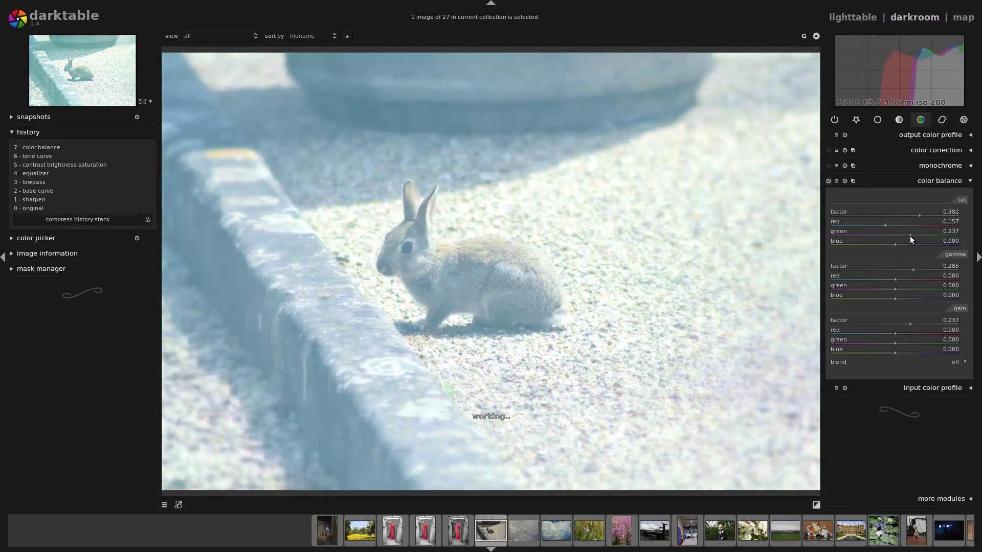
{"action": "scroll", "coordinate": [885, 245], "scroll_direction": "down", "scroll_amount": 2}
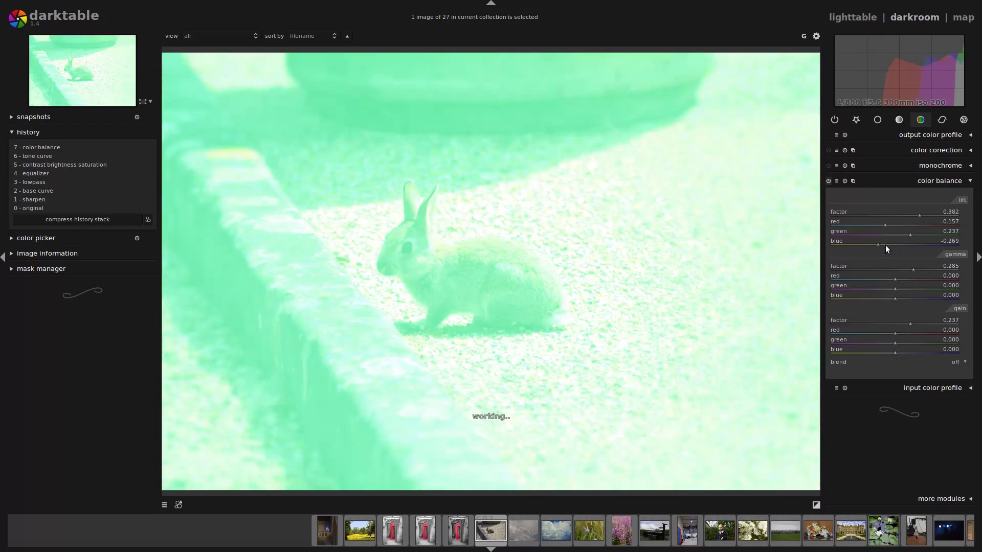
{"action": "left_click", "coordinate": [845, 181]}
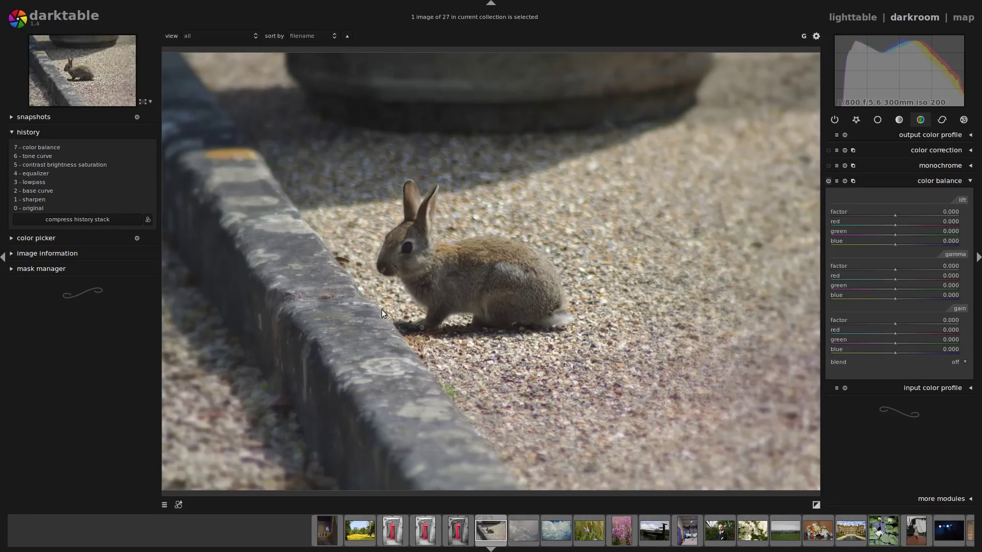
Try a gain factor of -0.189 in color balance, reset it, and test the gain red and lift green adjustments.
{"action": "left_click", "coordinate": [888, 321]}
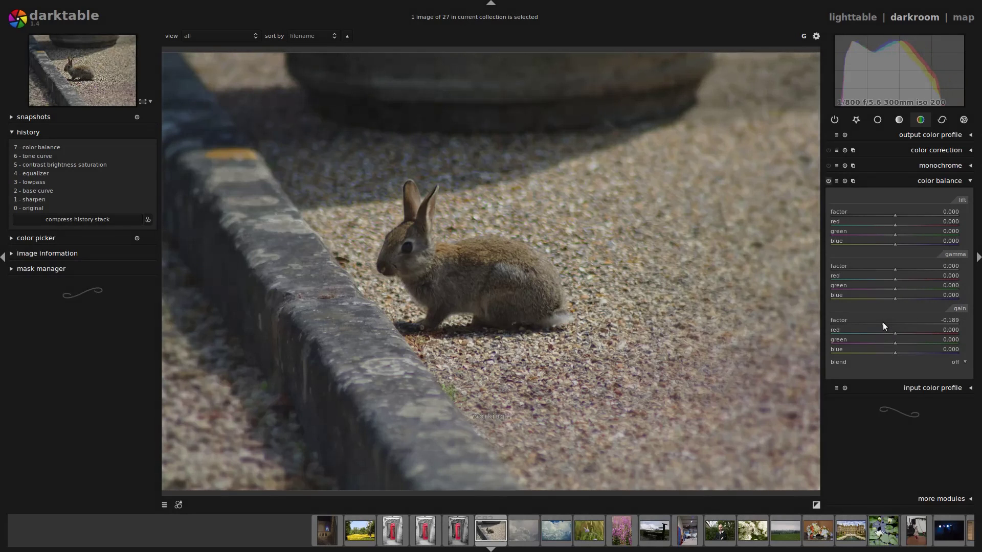
{"action": "left_click_drag", "start_coordinate": [882, 322], "coordinate": [885, 323]}
{"action": "double_click", "coordinate": [885, 323]}
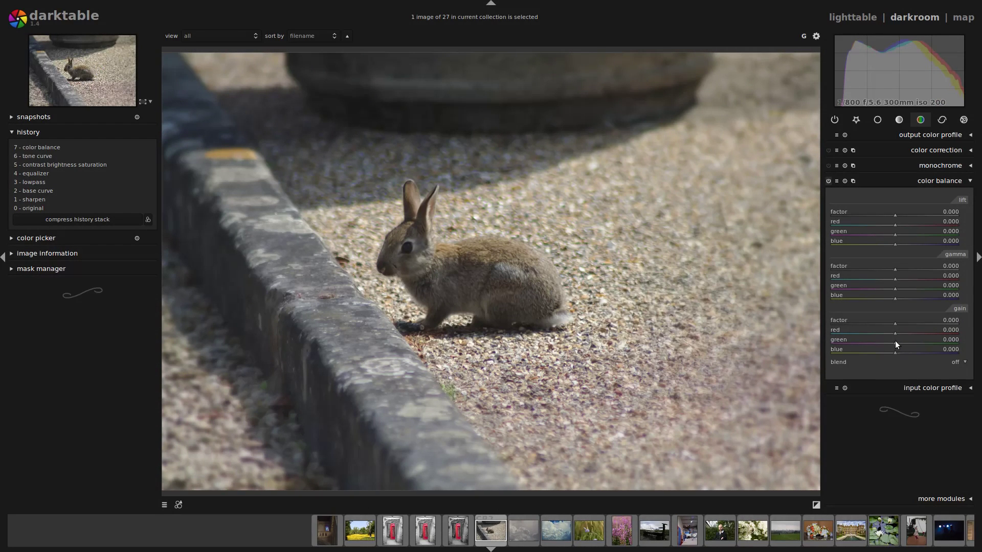
{"action": "left_click", "coordinate": [895, 333]}
{"action": "left_click_drag", "start_coordinate": [900, 334], "coordinate": [900, 335]}
{"action": "left_click_drag", "start_coordinate": [897, 234], "coordinate": [905, 236]}
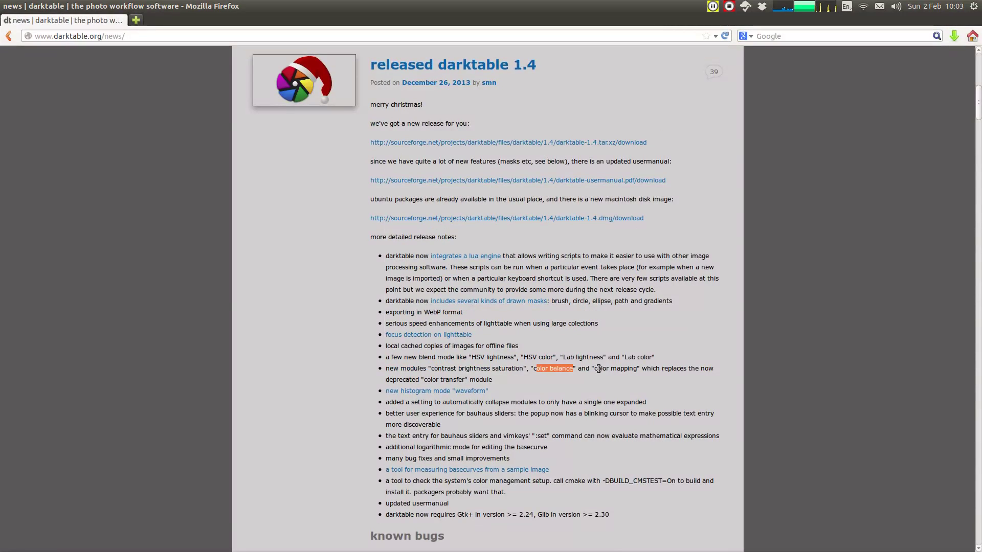
Highlight "color mapping" in the Firefox release notes, and switch between the notes and darktable.
{"action": "left_click_drag", "start_coordinate": [594, 368], "coordinate": [637, 370]}
{"action": "key", "text": "alt+Tab"}
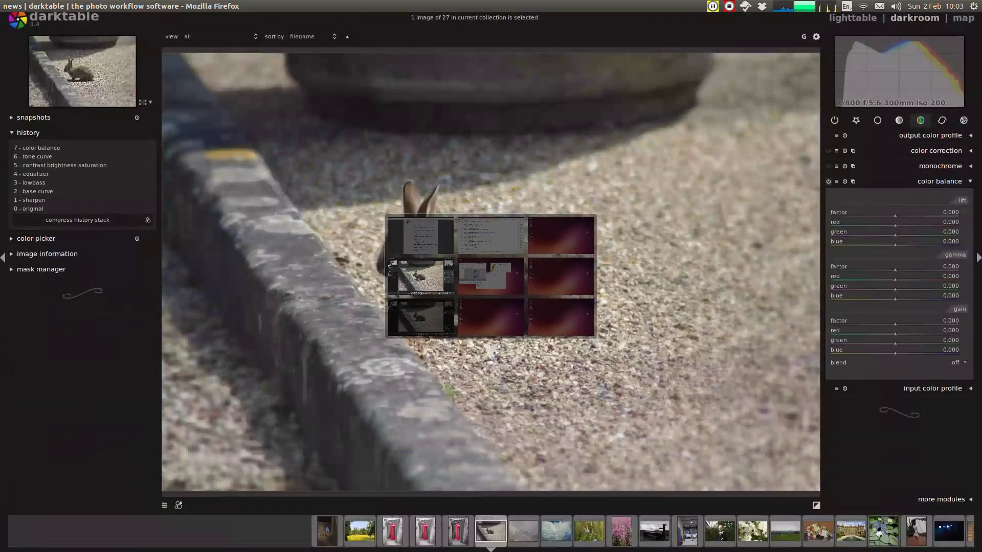
{"action": "key", "text": "alt+Tab"}
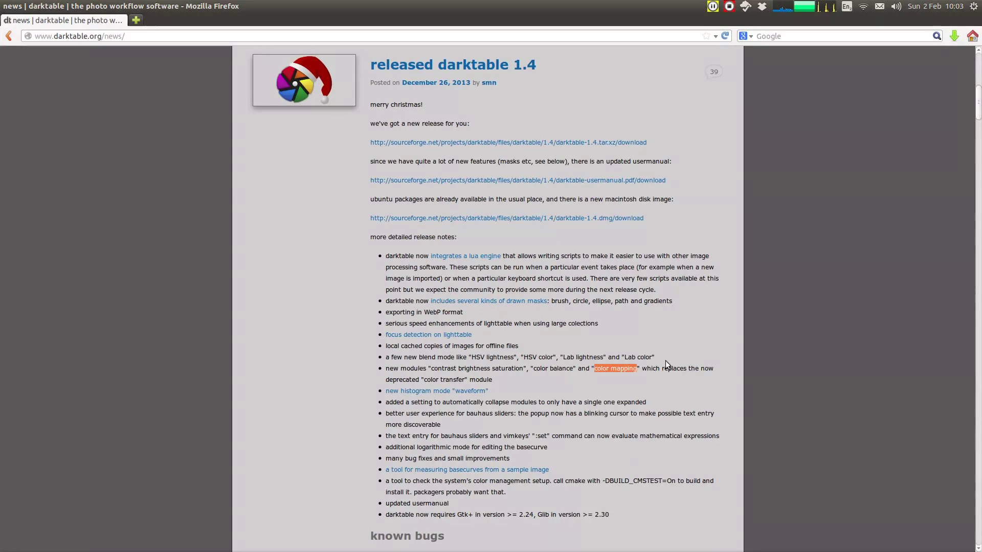
{"action": "key", "text": "alt+Tab"}
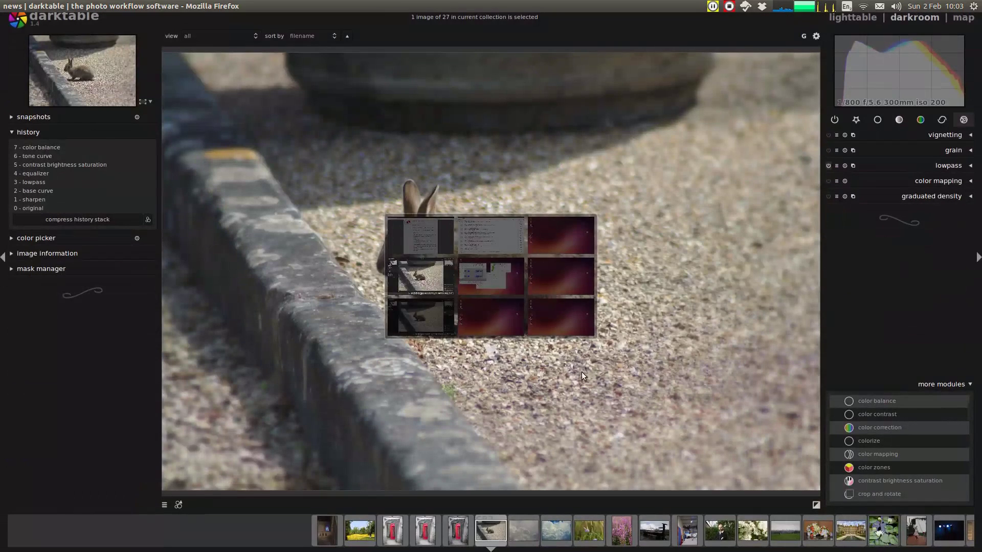
Expand the color mapping module, open the white blossom photo from the lighttable, and enable color mapping on it.
{"action": "left_click", "coordinate": [936, 183]}
{"action": "left_click", "coordinate": [852, 17]}
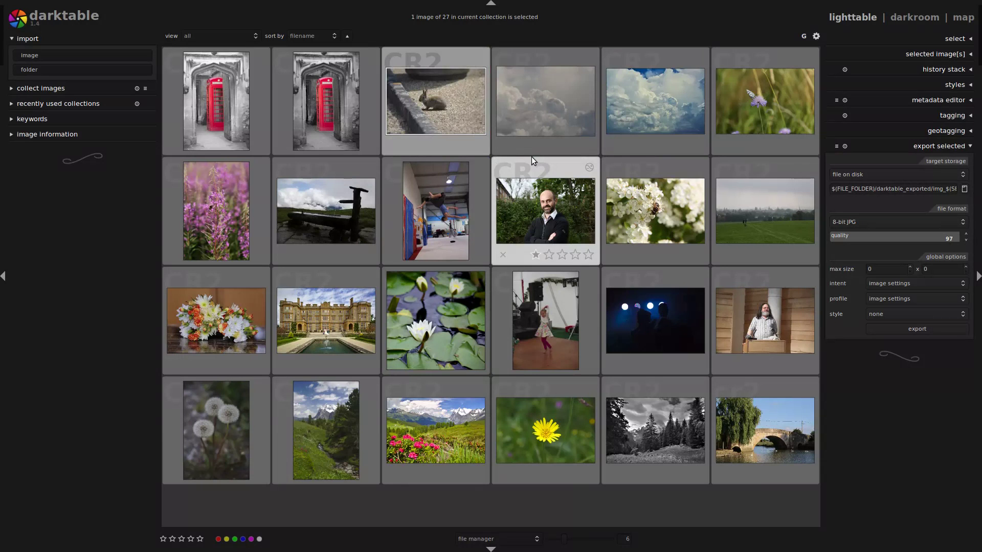
{"action": "double_click", "coordinate": [674, 222]}
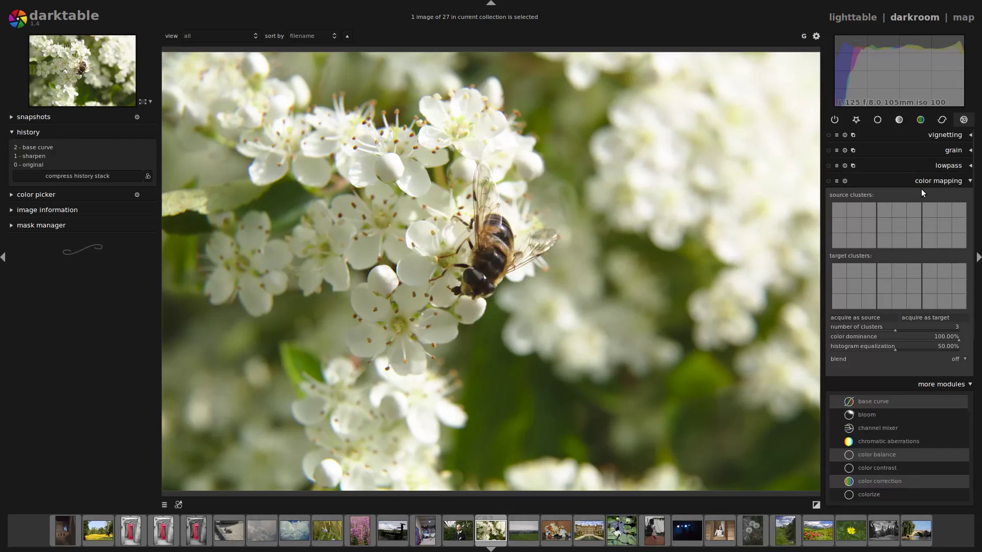
{"action": "left_click", "coordinate": [829, 181]}
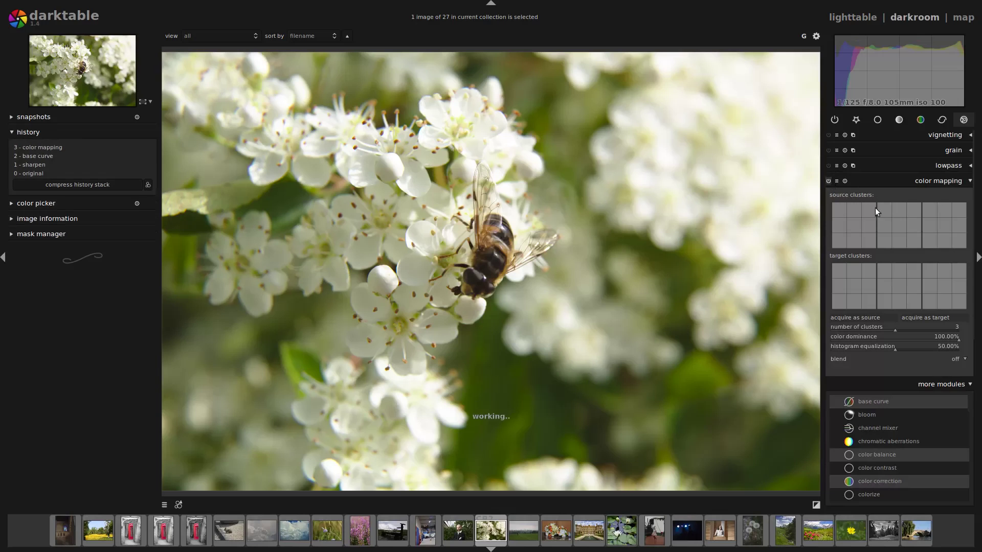
Acquire the blossom photo as the color mapping source with 4 clusters, and the grassy field skyline photo as the target.
{"action": "left_click", "coordinate": [869, 318]}
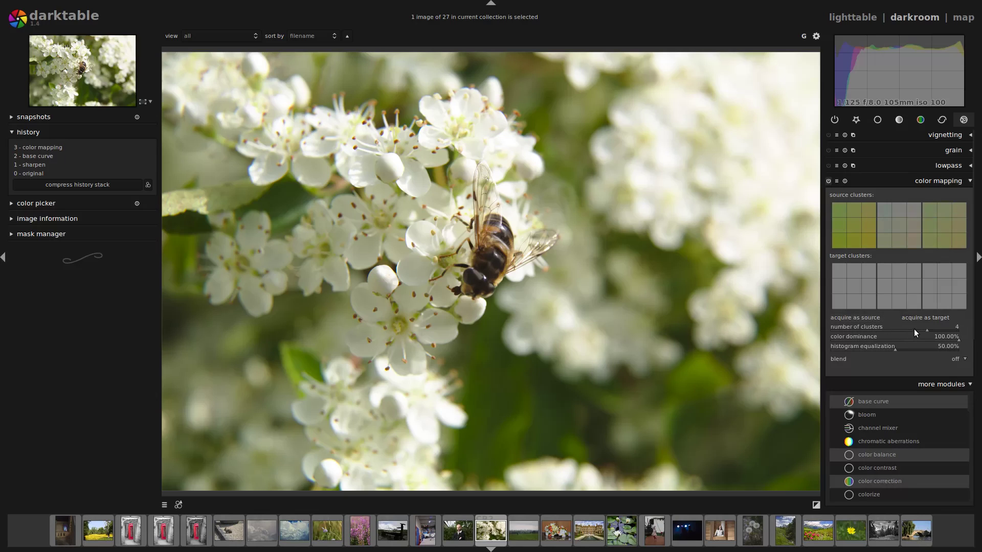
{"action": "left_click", "coordinate": [870, 317]}
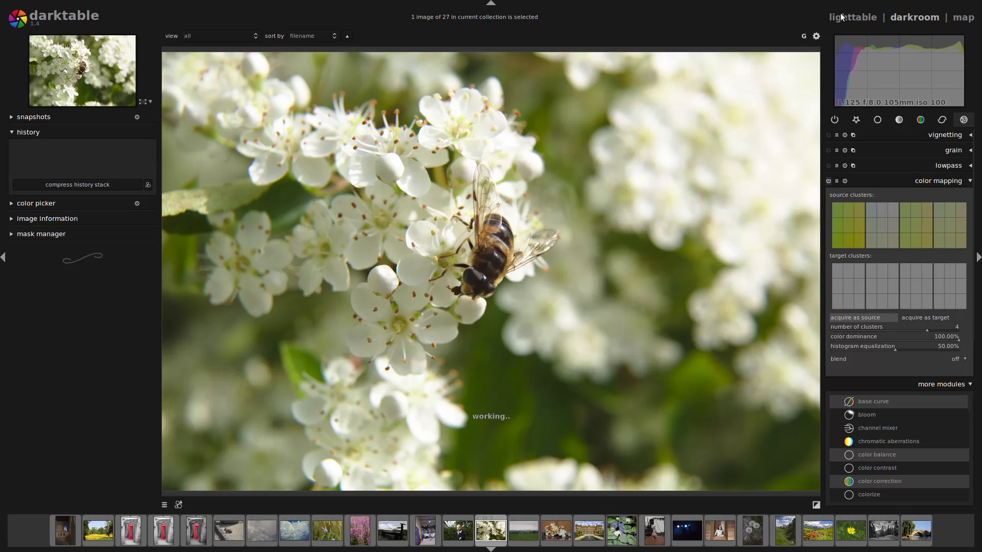
{"action": "left_click", "coordinate": [518, 532]}
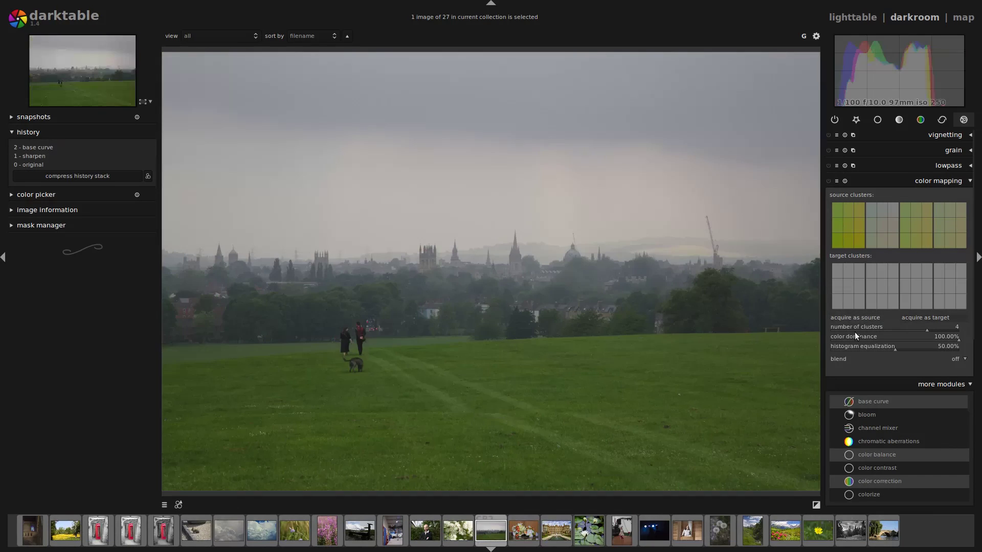
{"action": "left_click", "coordinate": [922, 318]}
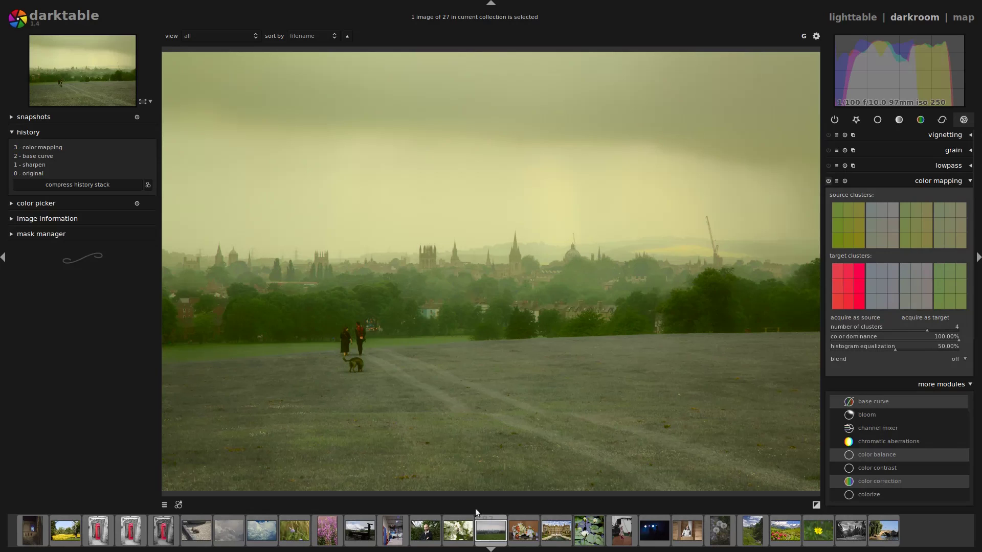
Switch between the blossom source photo and the color-mapped skyline photo to compare their colors.
{"action": "left_click", "coordinate": [462, 533]}
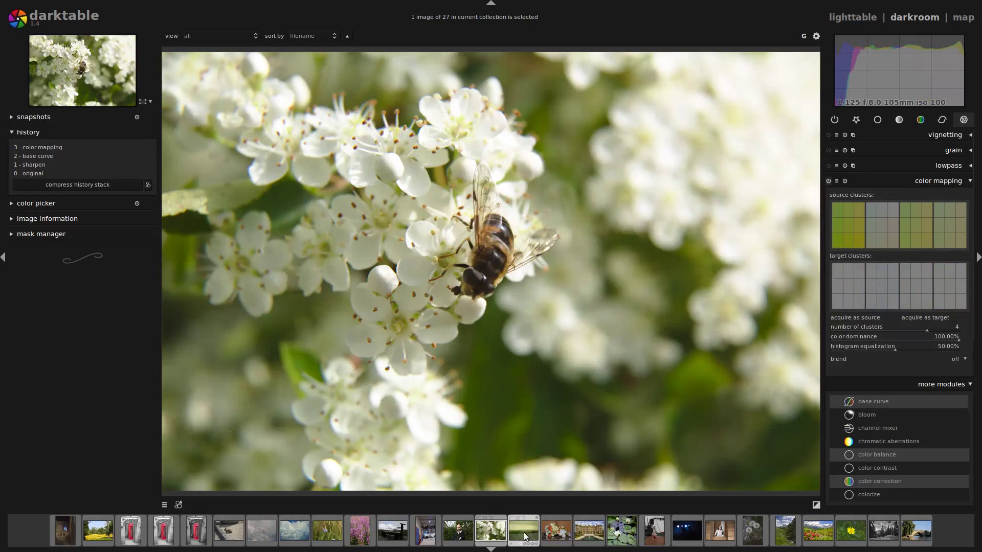
{"action": "scroll", "coordinate": [511, 537], "scroll_direction": "down", "scroll_amount": 1}
{"action": "key", "text": "space"}
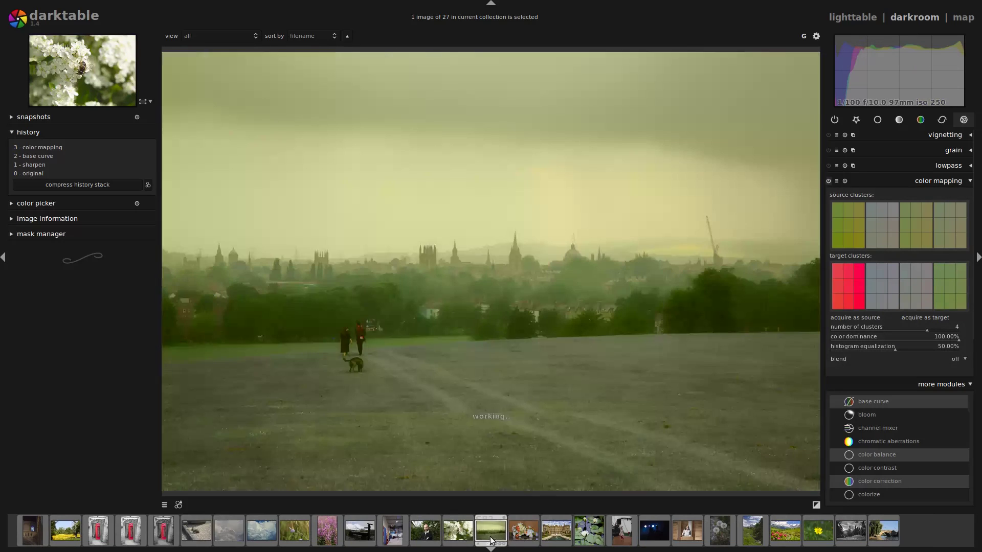
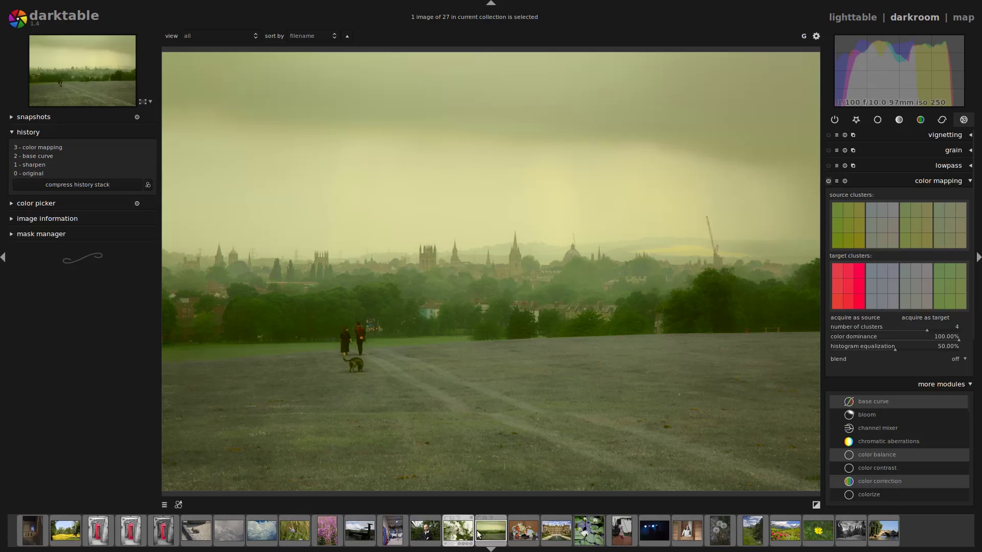
Open the water lily photo, collapse color mapping, and cycle the histogram through its modes, including waveform.
{"action": "left_click", "coordinate": [592, 526]}
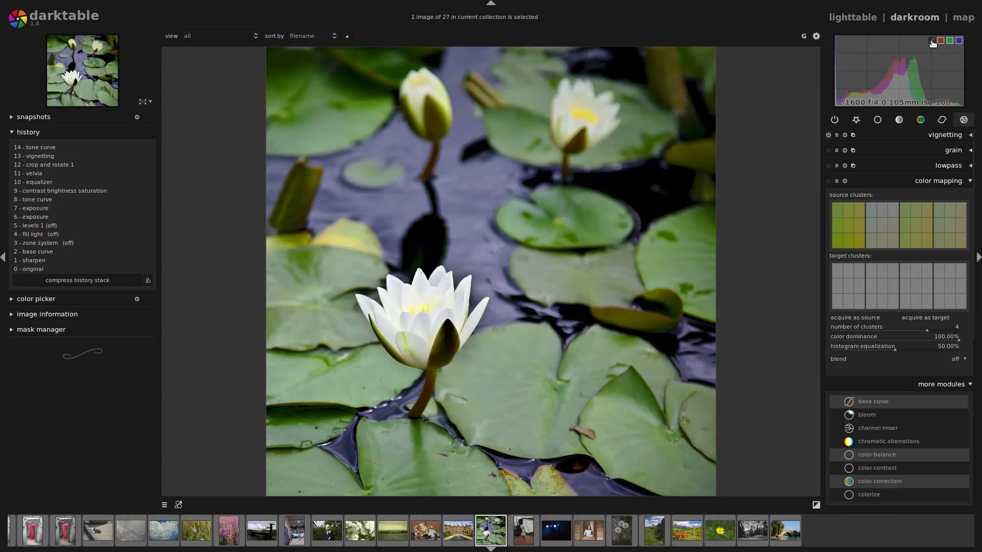
{"action": "left_click", "coordinate": [952, 180]}
{"action": "left_click", "coordinate": [932, 41]}
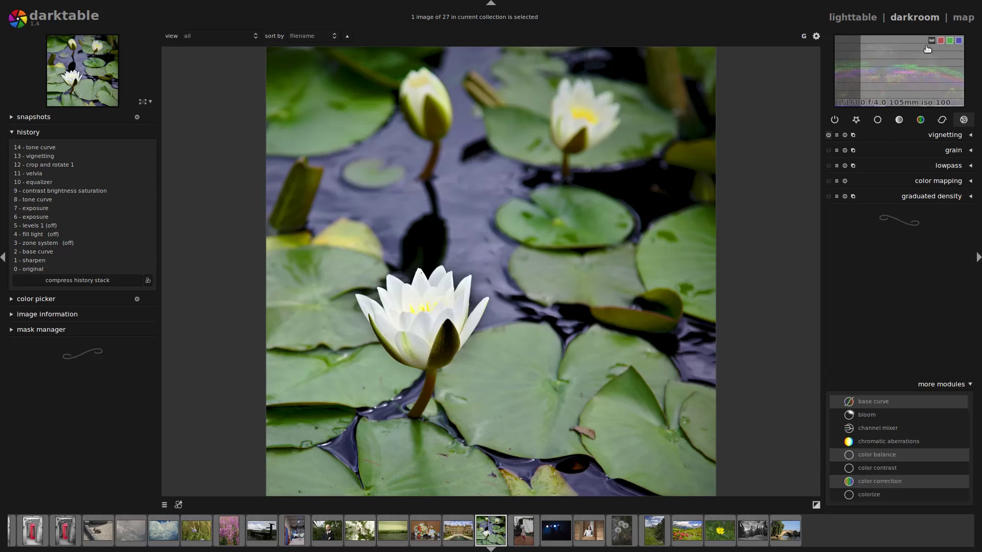
{"action": "left_click", "coordinate": [932, 41]}
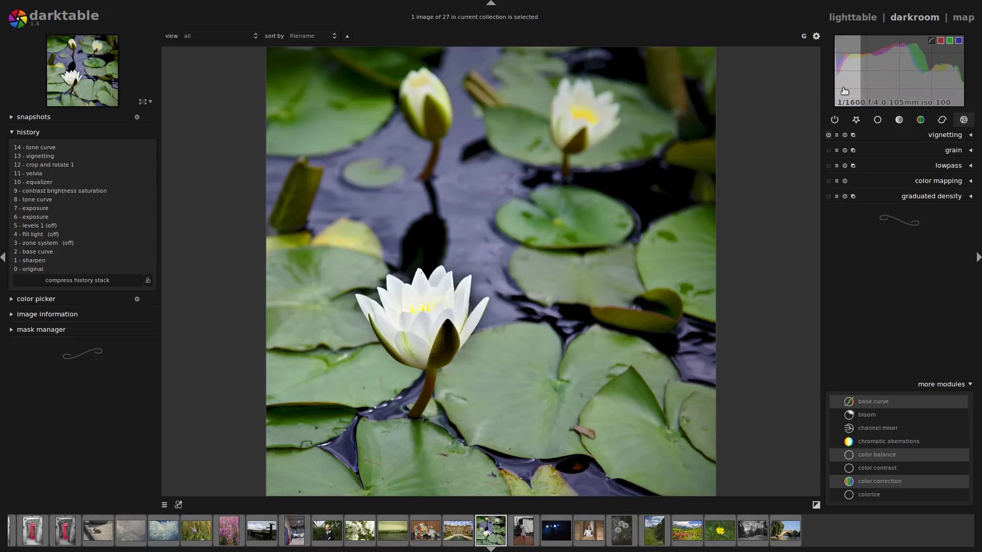
{"action": "left_click", "coordinate": [932, 41]}
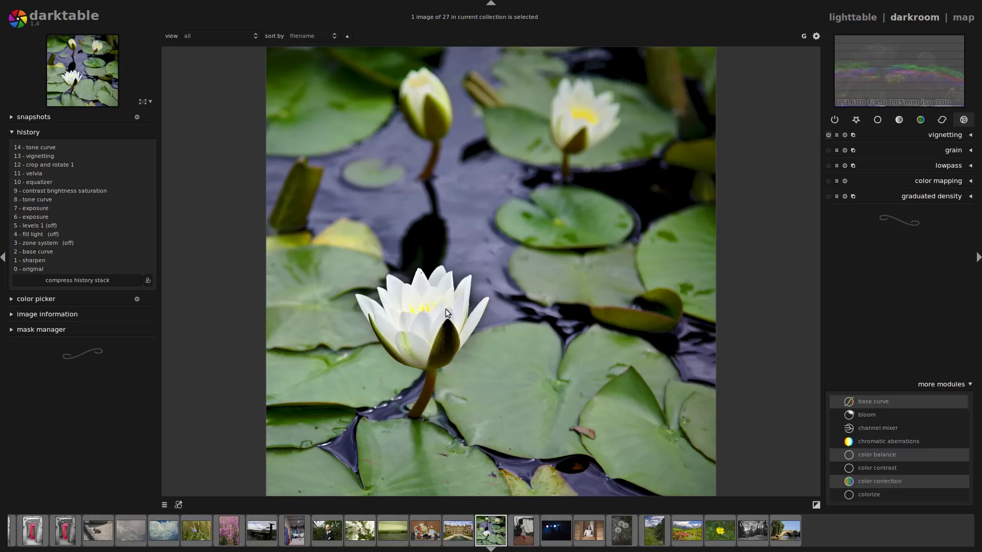
{"action": "mouse_move", "coordinate": [872, 51]}
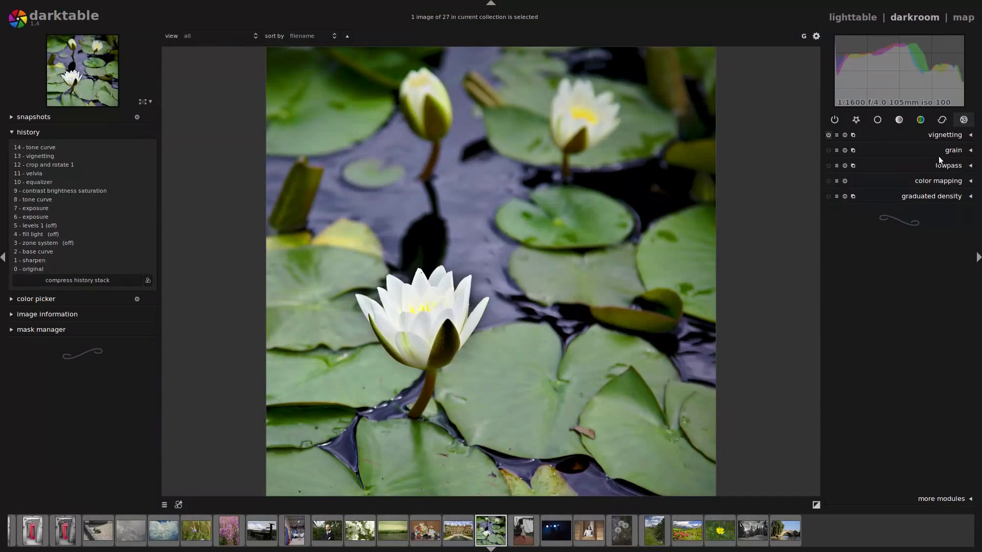
Expand the grain, lowpass and color mapping modules one at a time, and collapse color mapping.
{"action": "left_click", "coordinate": [937, 152]}
{"action": "left_click", "coordinate": [949, 212]}
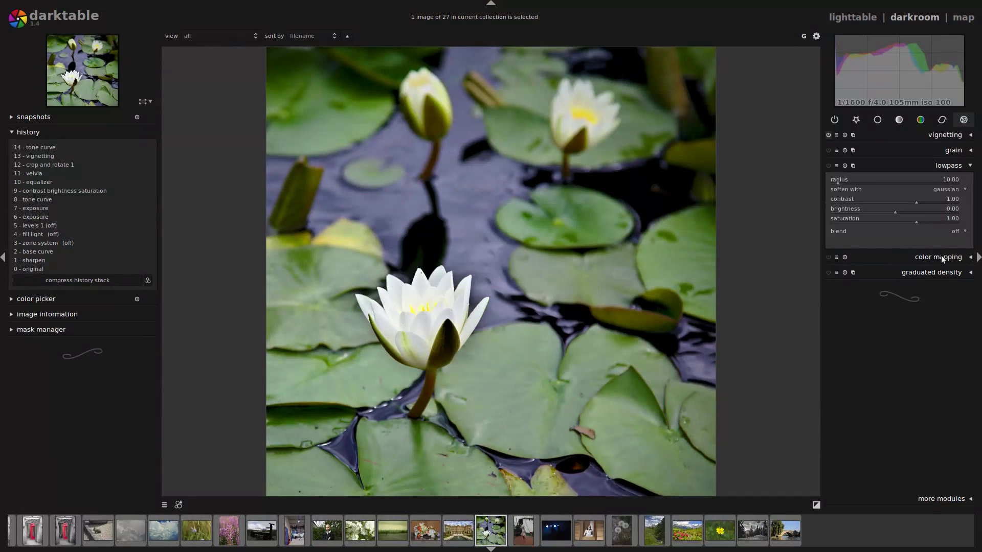
{"action": "left_click", "coordinate": [942, 258]}
{"action": "left_click", "coordinate": [949, 180]}
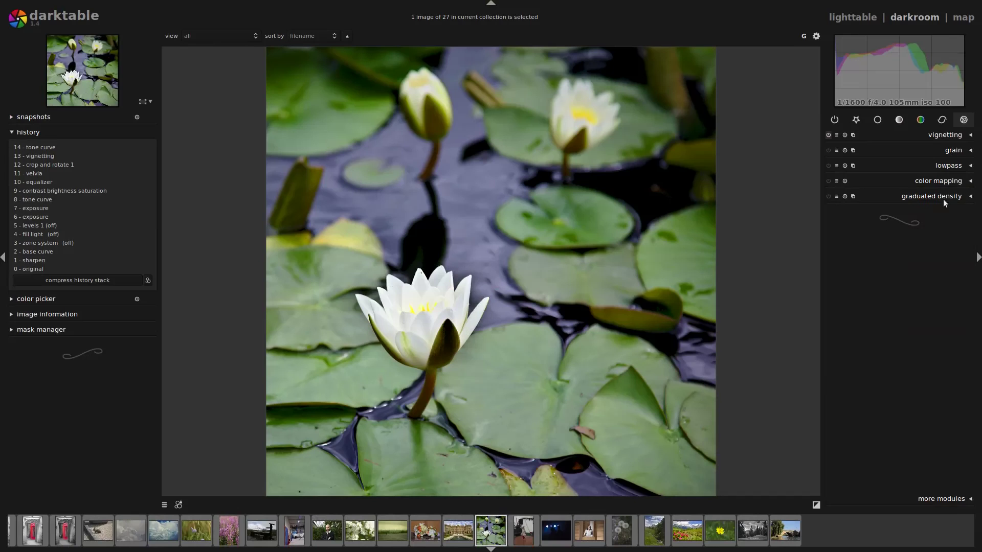
Expand the grain, lowpass, color mapping and vignetting modules so that all four are open together.
{"action": "left_click", "coordinate": [945, 152]}
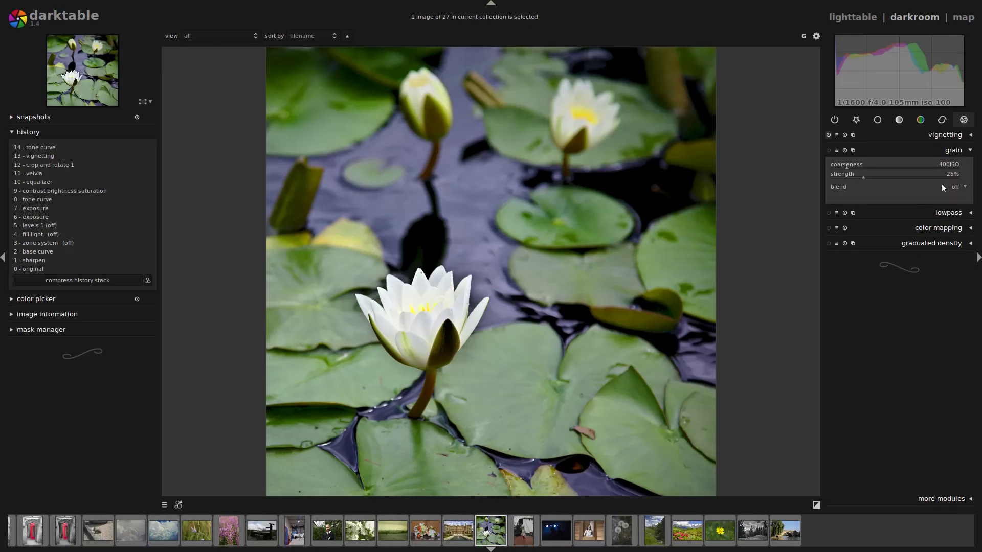
{"action": "left_click", "coordinate": [946, 211]}
{"action": "left_click", "coordinate": [948, 304]}
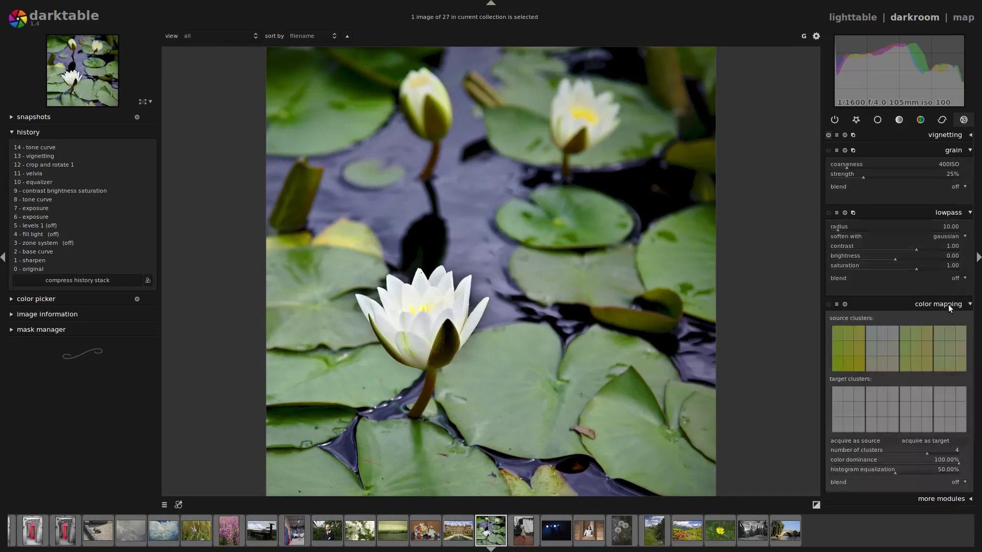
{"action": "left_click", "coordinate": [945, 136]}
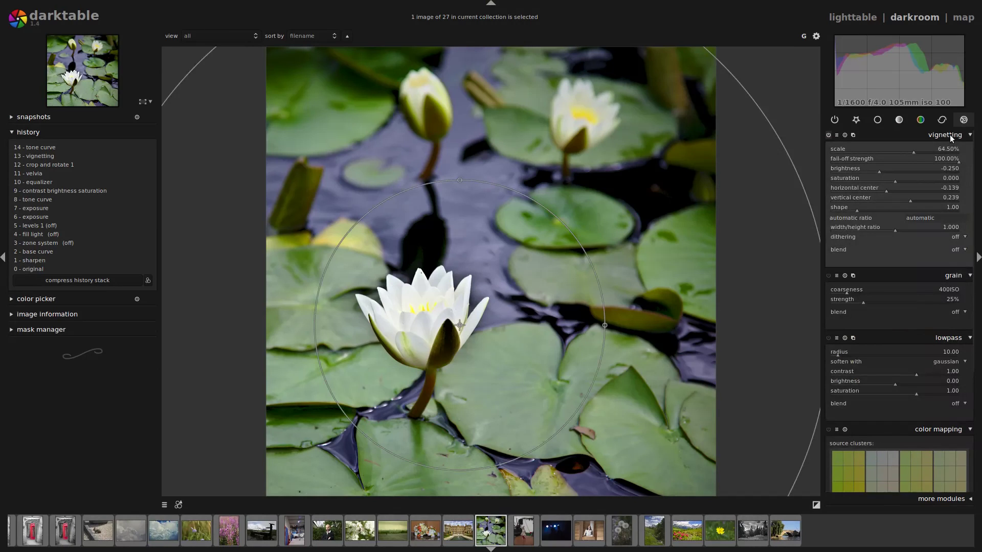
Return to single-module expansion with grain, and switch through vignetting, grain and lowpass one at a time.
{"action": "left_click", "coordinate": [950, 277], "text": "ctrl"}
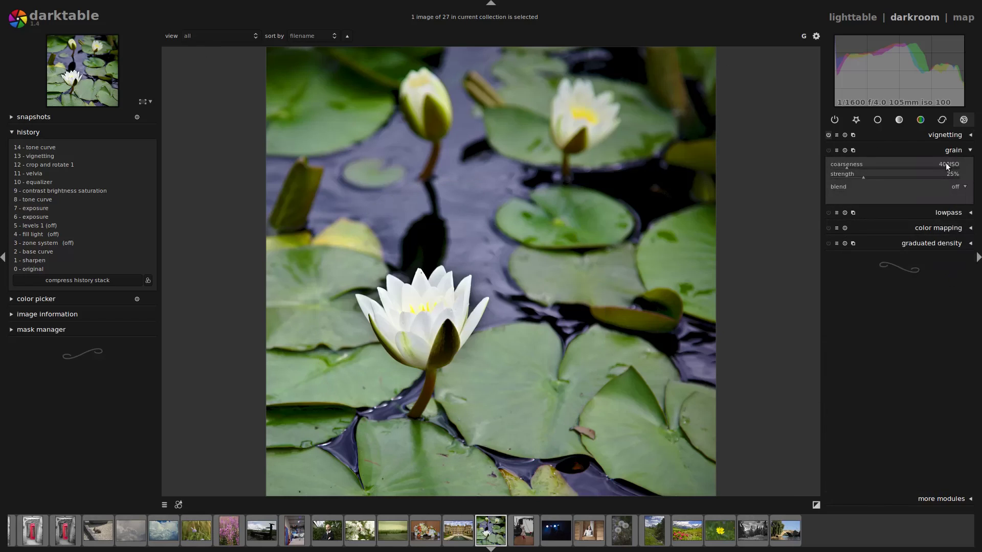
{"action": "left_click", "coordinate": [946, 136]}
{"action": "left_click", "coordinate": [955, 274]}
{"action": "left_click", "coordinate": [945, 212]}
Expand color mapping, vignetting and grain alongside lowpass, and collapse all the modules again.
{"action": "left_click", "coordinate": [946, 257], "text": "ctrl"}
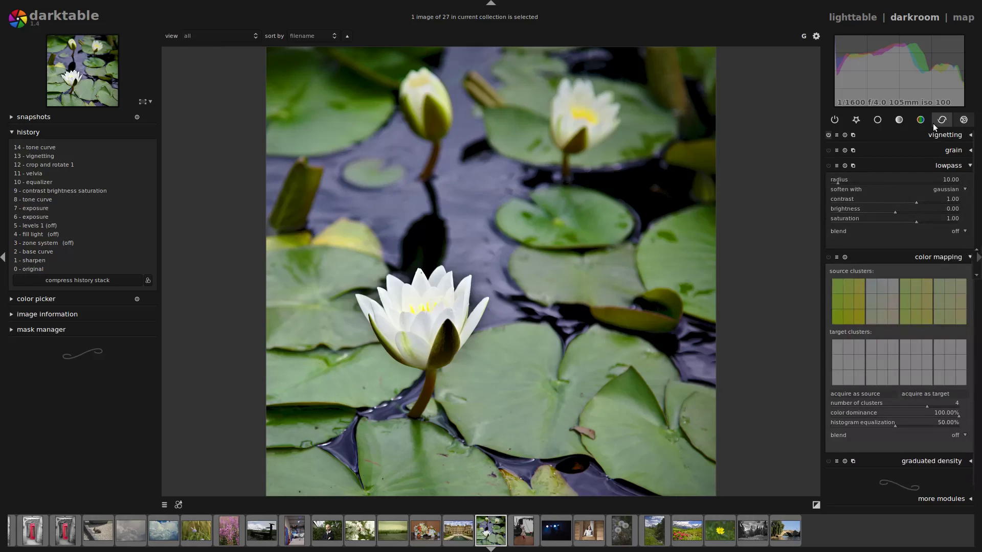
{"action": "left_click", "coordinate": [951, 140], "text": "ctrl"}
{"action": "left_click", "coordinate": [949, 277], "text": "ctrl"}
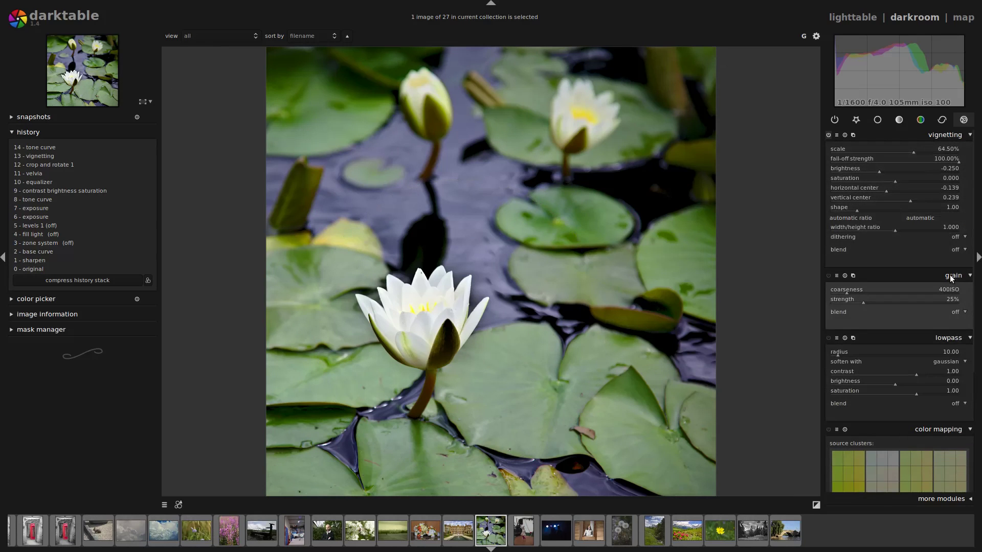
{"action": "left_click", "coordinate": [953, 277]}
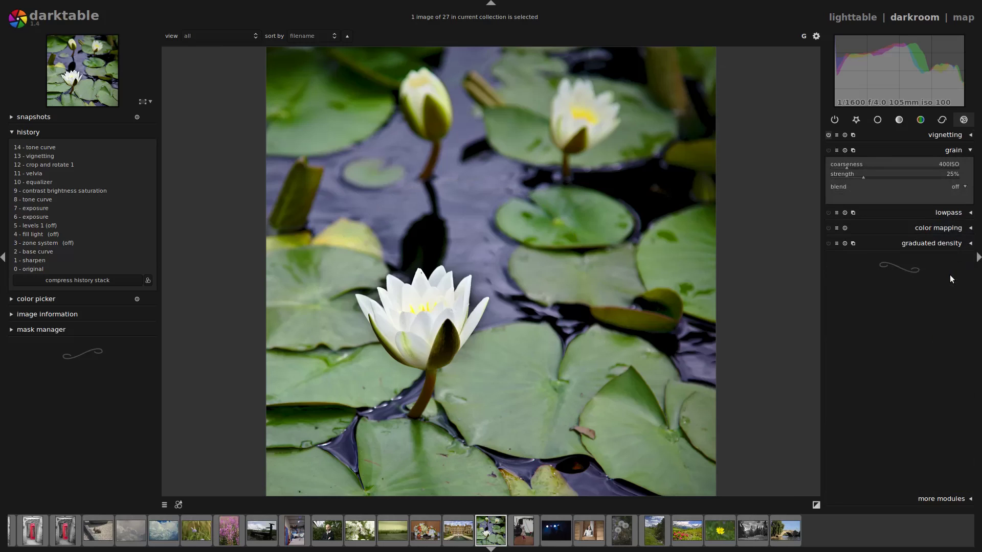
{"action": "left_click", "coordinate": [946, 150]}
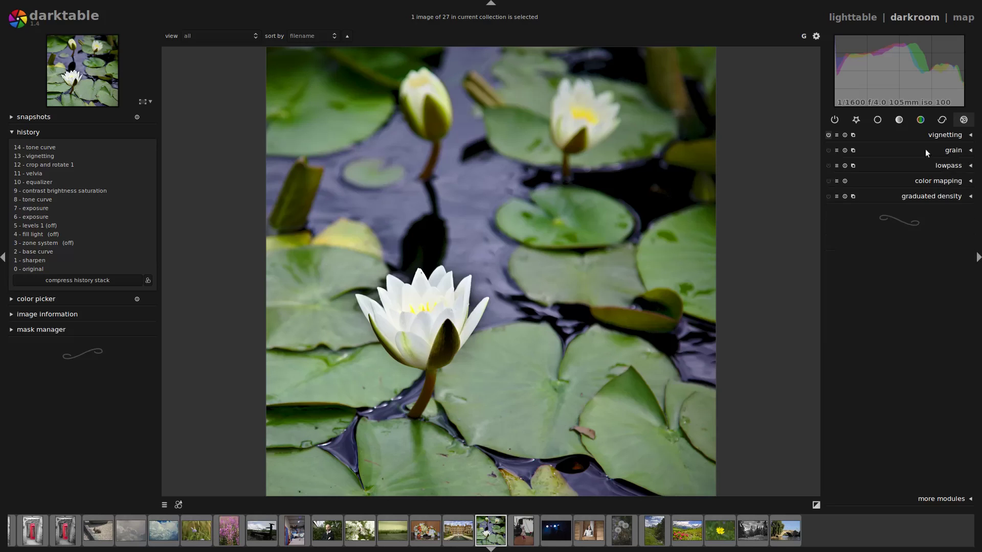
Look up the "expand a single darkroom module at a time" option in the GUI preferences, and close the preferences.
{"action": "left_click", "coordinate": [816, 36]}
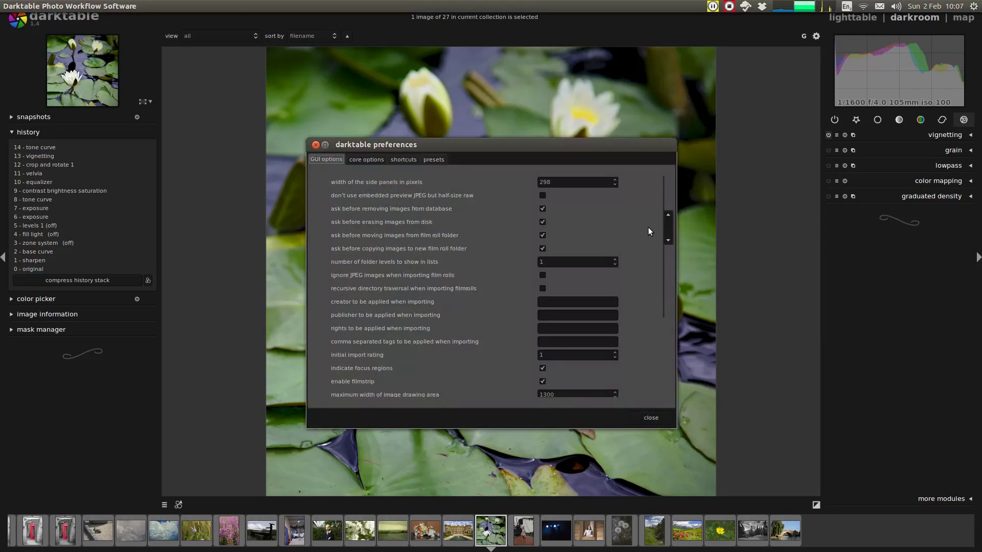
{"action": "scroll", "coordinate": [648, 228], "scroll_direction": "down", "scroll_amount": 5}
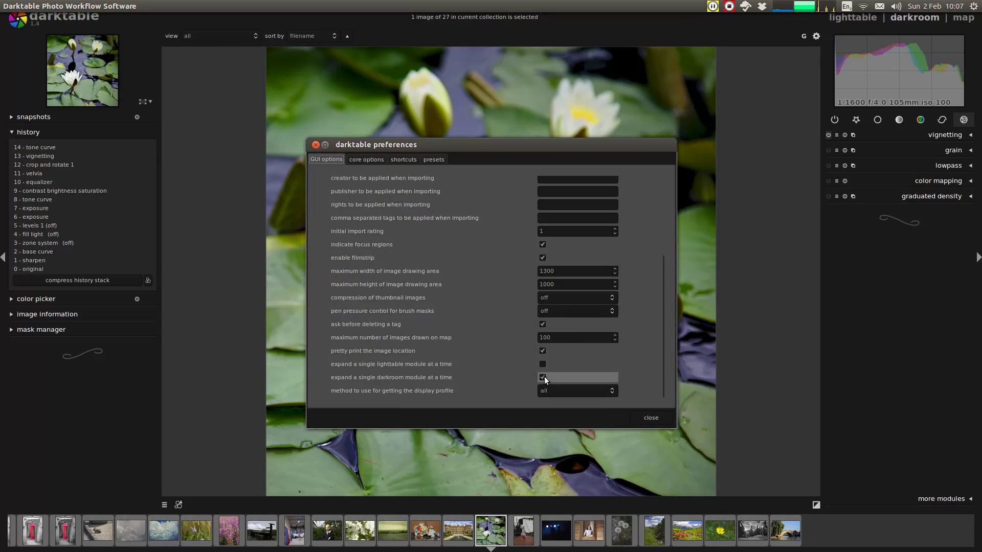
{"action": "left_click", "coordinate": [650, 418]}
Highlight the note on better user experience for bauhaus sliders in the Firefox release notes, and return to darktable.
{"action": "key", "text": "alt+Tab"}
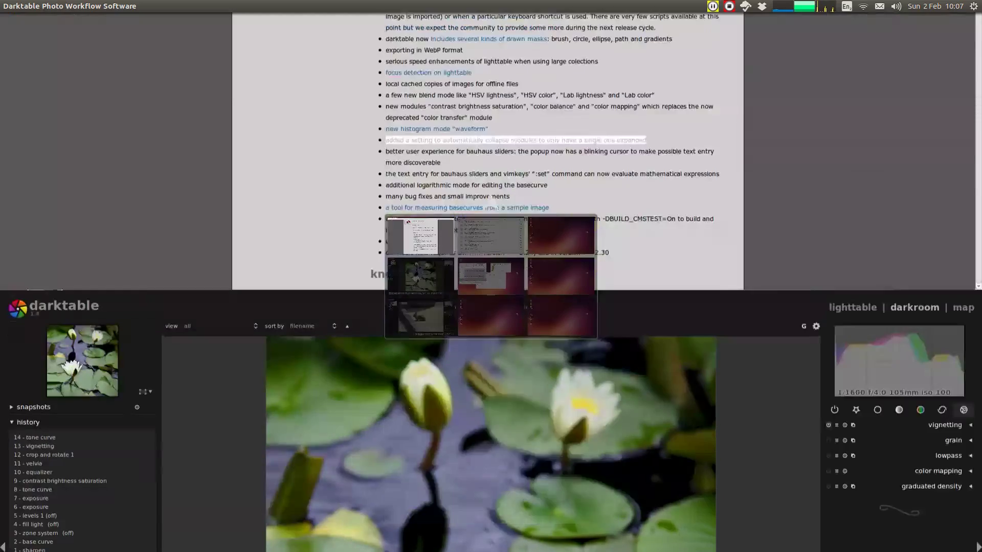
{"action": "left_click_drag", "start_coordinate": [441, 425], "coordinate": [374, 417]}
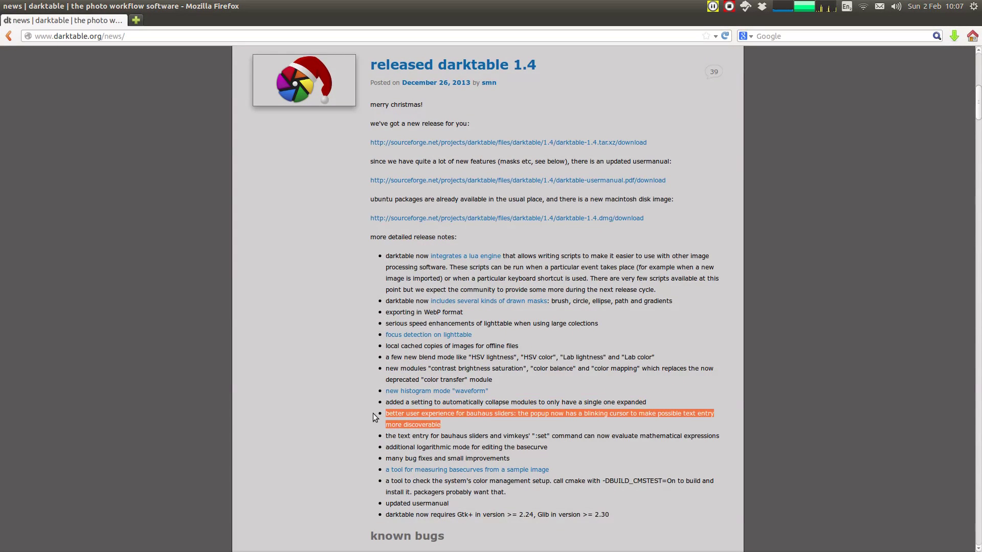
{"action": "key", "text": "alt+Tab"}
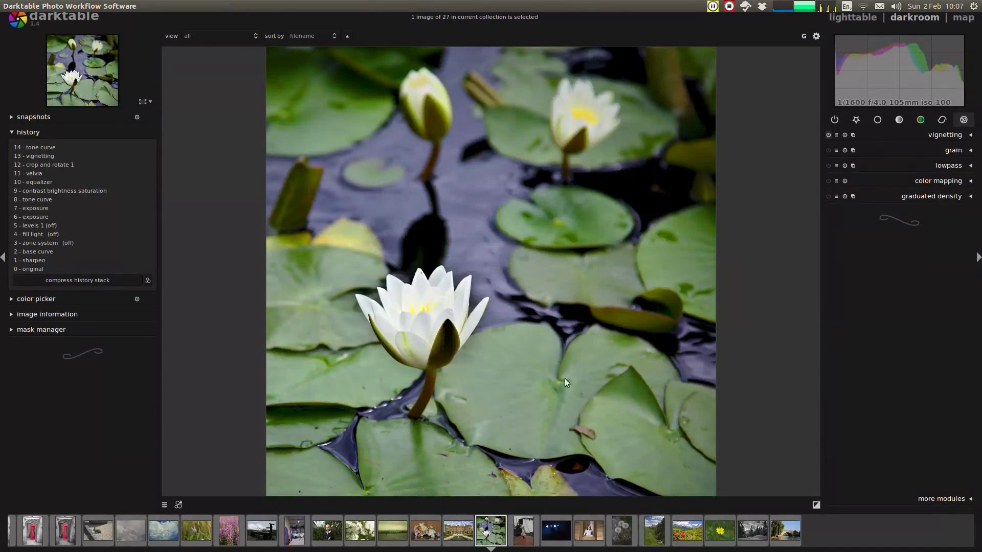
Show the basic module group and adjust the contrast of contrast brightness saturation freehand to 0.04.
{"action": "left_click", "coordinate": [879, 121]}
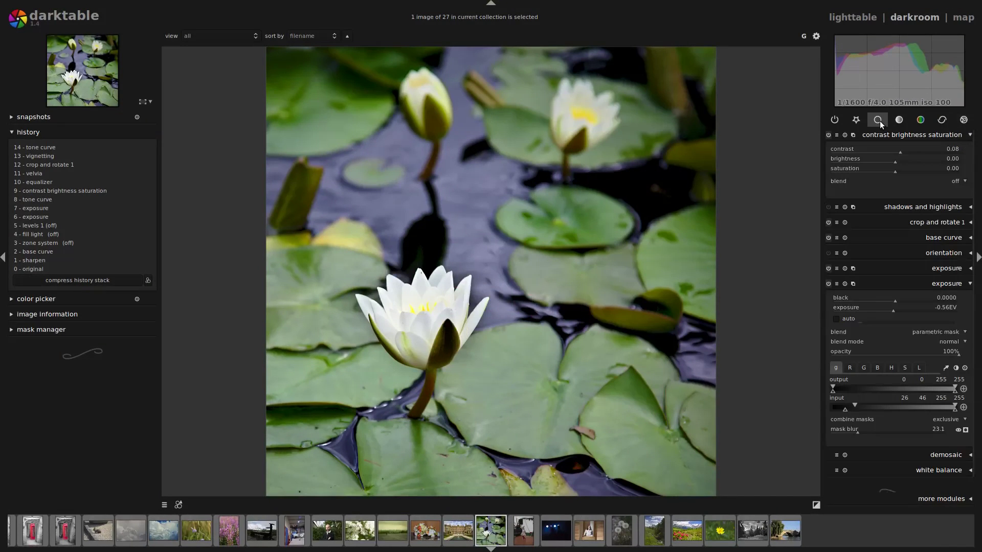
{"action": "right_click", "coordinate": [900, 153]}
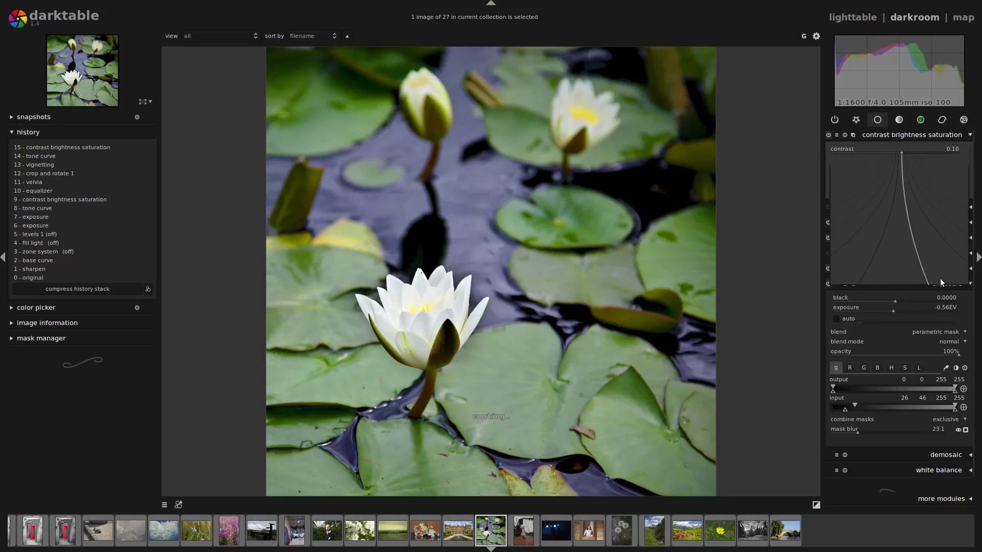
{"action": "left_click", "coordinate": [900, 156]}
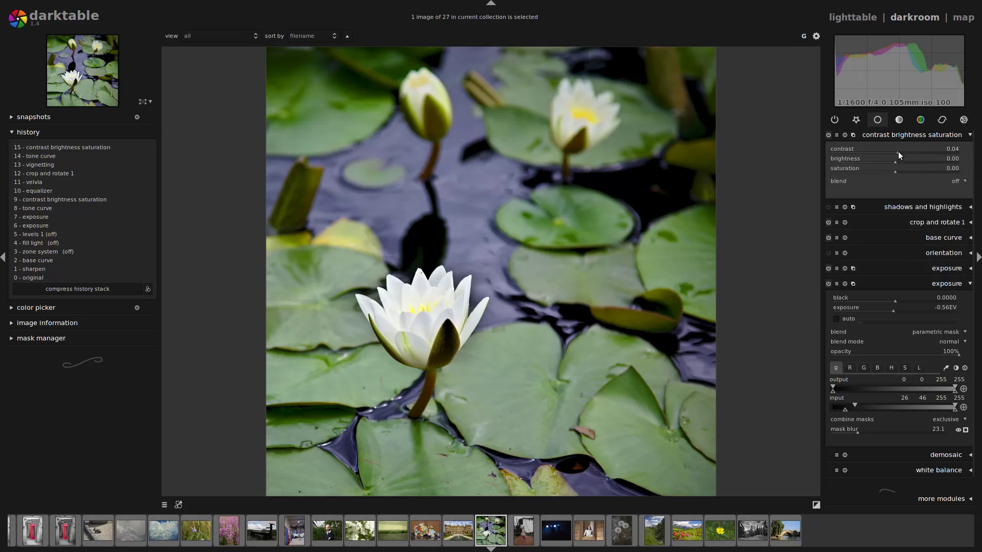
{"action": "right_click", "coordinate": [897, 151]}
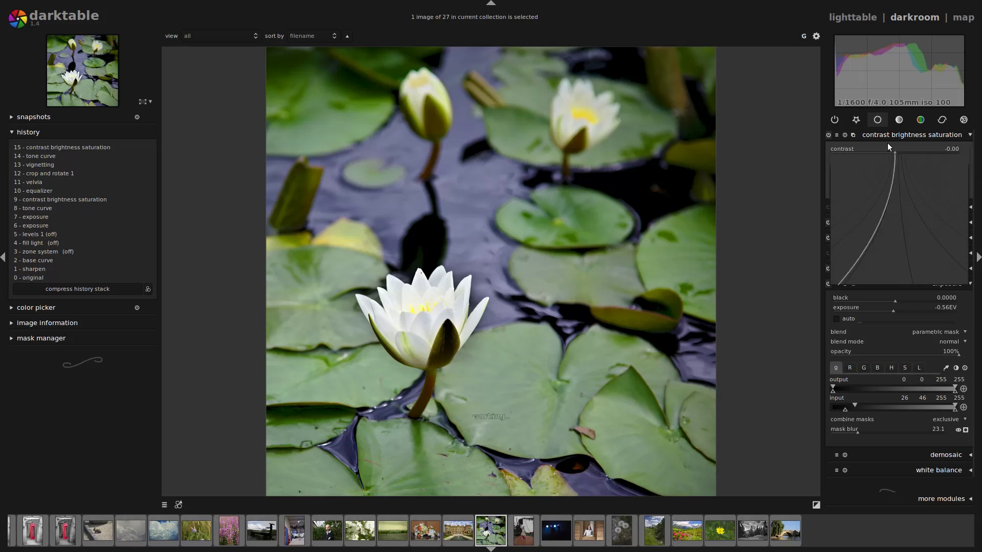
{"action": "left_click", "coordinate": [897, 151]}
Set the contrast to exactly 0.10 in the contrast brightness saturation module.
{"action": "right_click", "coordinate": [898, 151]}
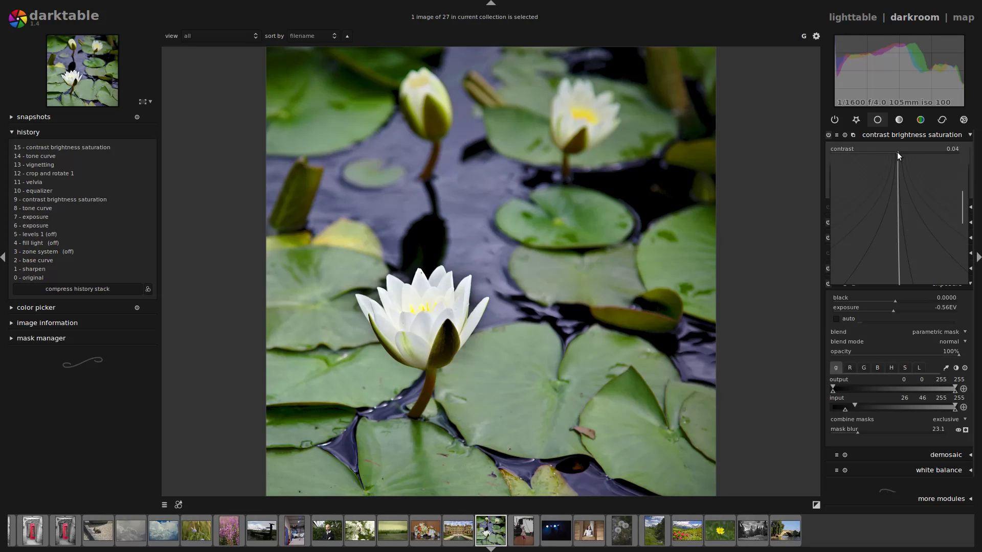
{"action": "type", "text": ".10"}
{"action": "key", "text": "Return"}
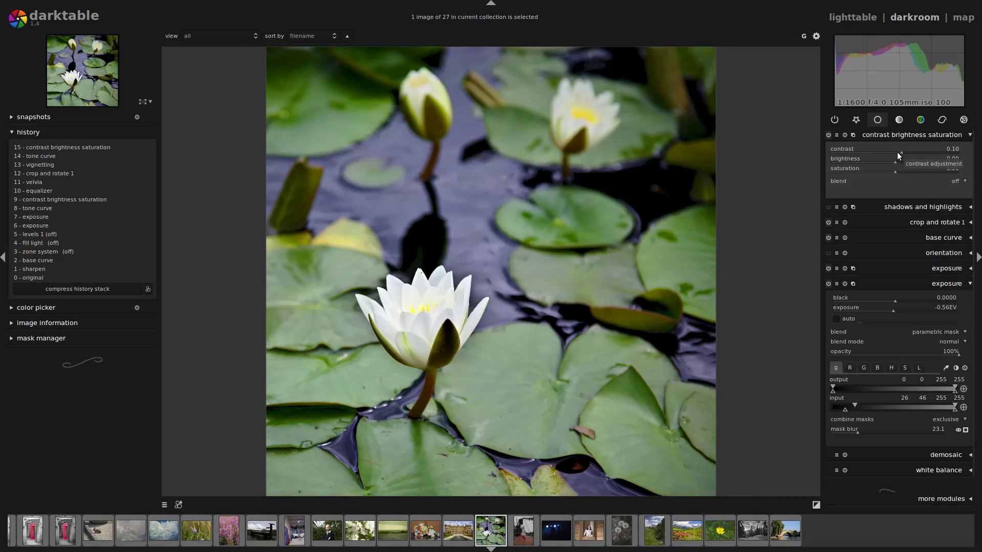
Set the saturation to -0.10 and the brightness to 0.33 in the contrast brightness saturation module.
{"action": "right_click", "coordinate": [895, 173]}
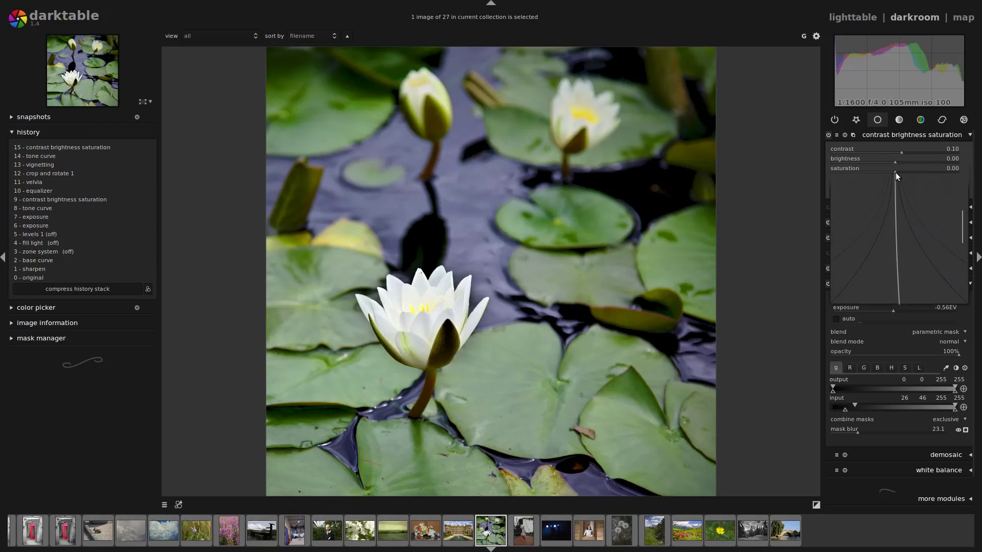
{"action": "type", "text": "-.10"}
{"action": "key", "text": "Return"}
{"action": "right_click", "coordinate": [896, 161]}
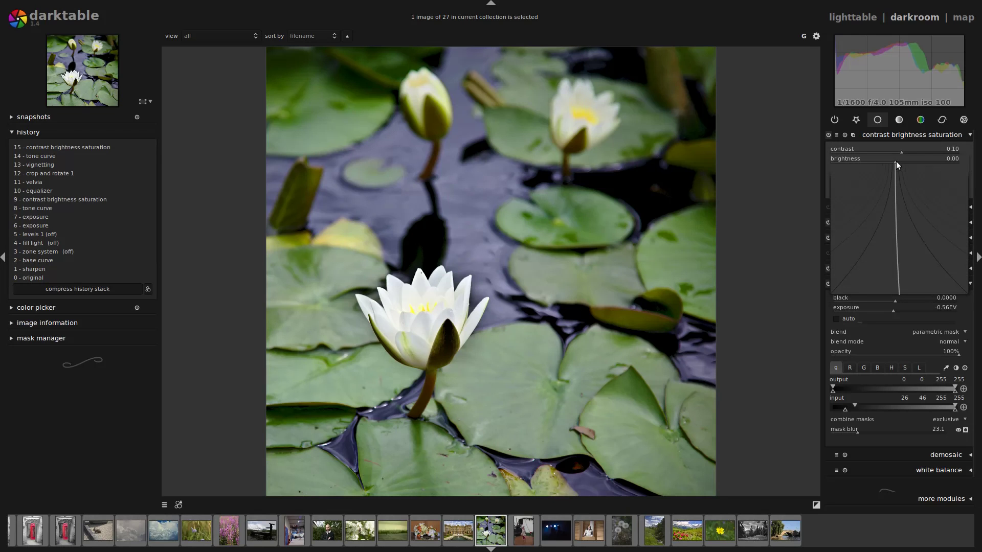
{"action": "type", "text": ".33"}
{"action": "key", "text": "Return"}
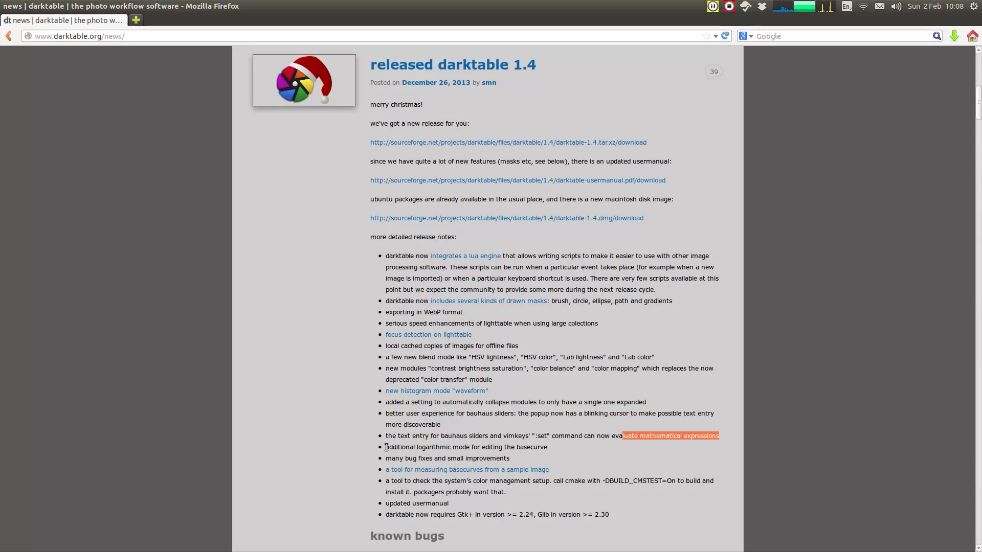
Highlight the note on the logarithmic basecurve mode in the Firefox release notes, and look up the base curve's scale options in darktable.
{"action": "left_click_drag", "start_coordinate": [386, 448], "coordinate": [572, 454]}
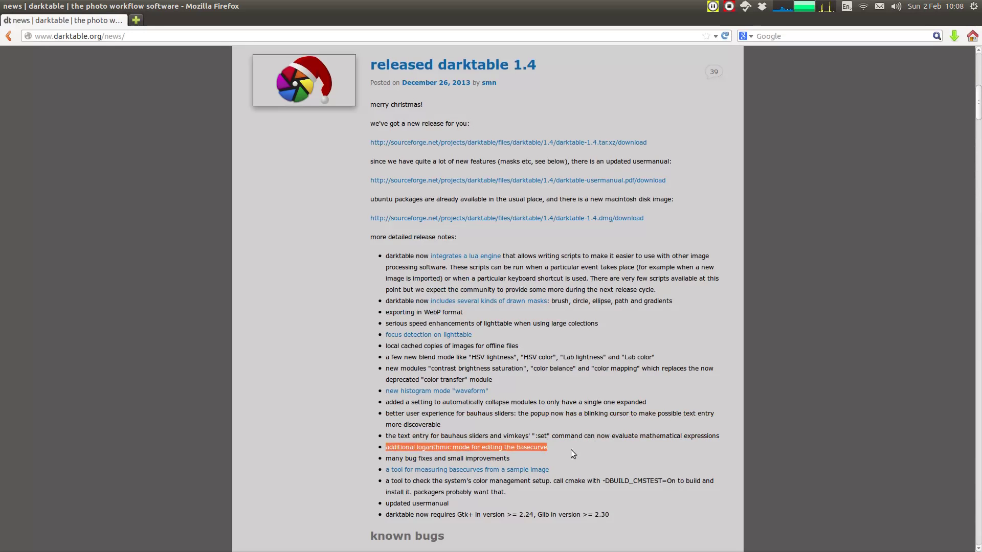
{"action": "key", "text": "alt+Tab"}
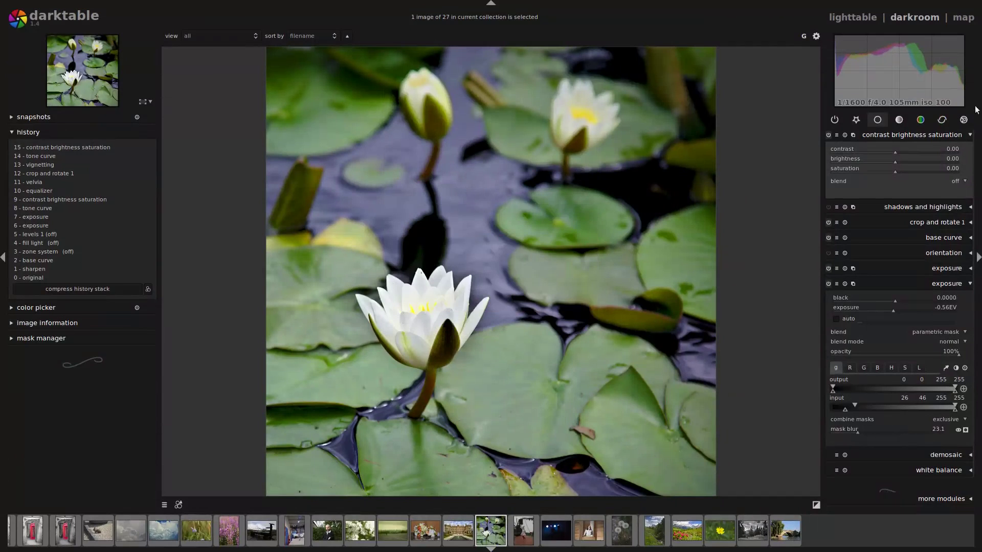
{"action": "left_click", "coordinate": [898, 121]}
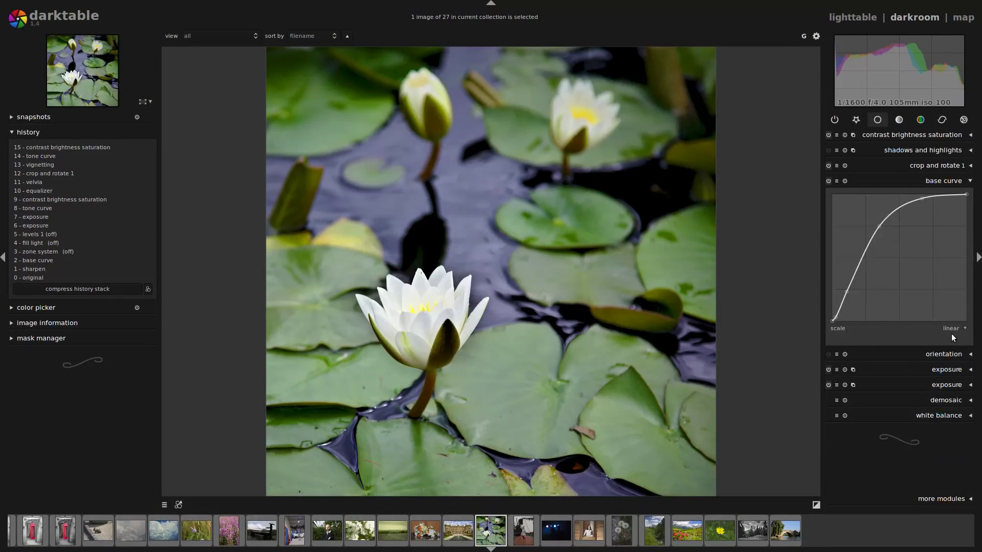
{"action": "left_click", "coordinate": [955, 328]}
{"action": "left_click", "coordinate": [980, 329]}
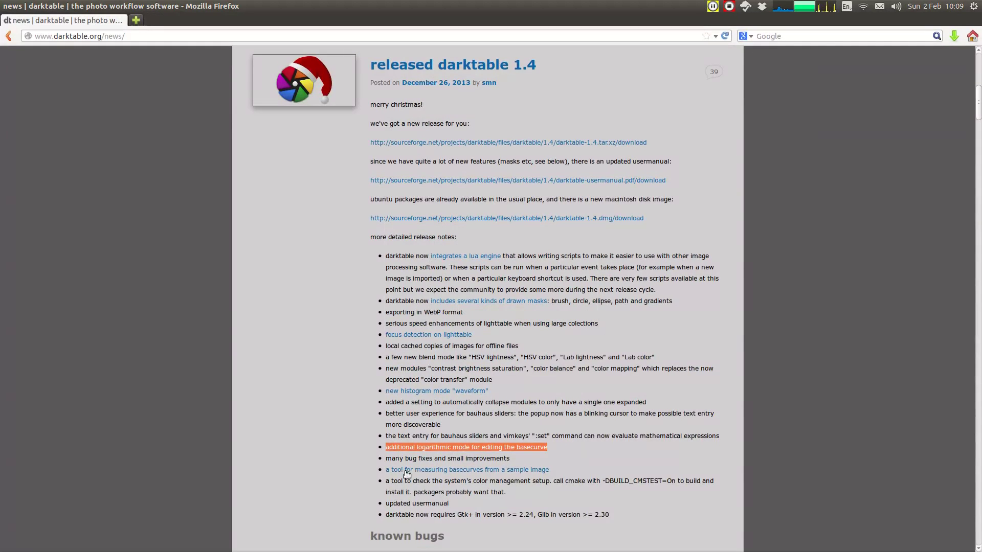
Highlight the Firefox release notes on the basecurve measuring tool, the updated usermanual, and the required Gtk+ and Glib versions.
{"action": "left_click_drag", "start_coordinate": [402, 462], "coordinate": [367, 466]}
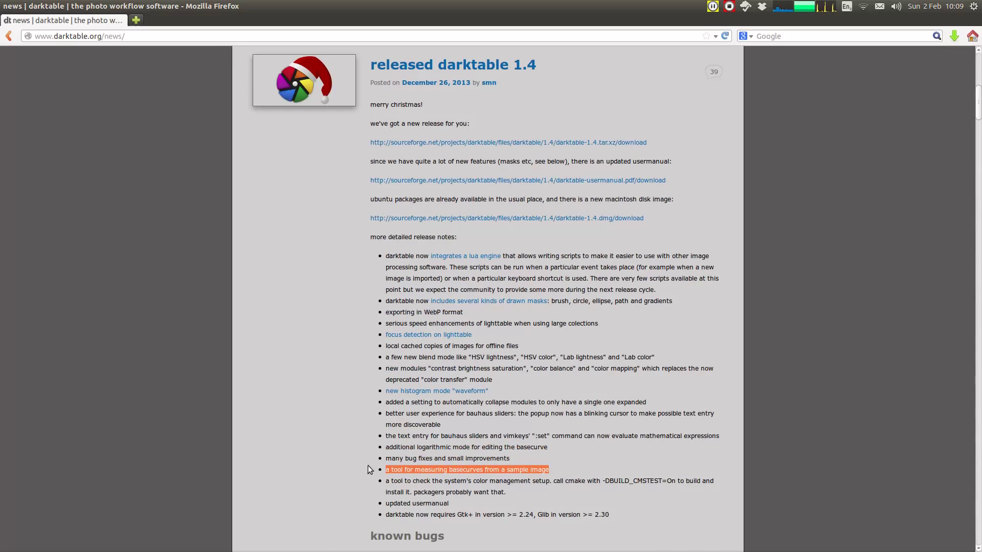
{"action": "scroll", "coordinate": [379, 473], "scroll_direction": "down", "scroll_amount": 2}
{"action": "scroll", "coordinate": [383, 466], "scroll_direction": "up", "scroll_amount": 1}
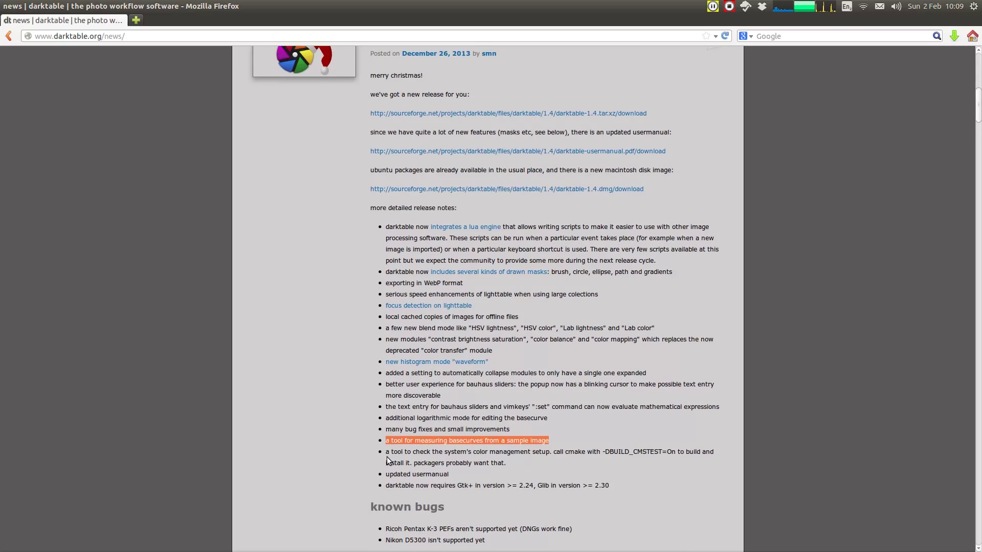
{"action": "left_click_drag", "start_coordinate": [385, 450], "coordinate": [459, 450]}
{"action": "scroll", "coordinate": [532, 464], "scroll_direction": "down", "scroll_amount": 1}
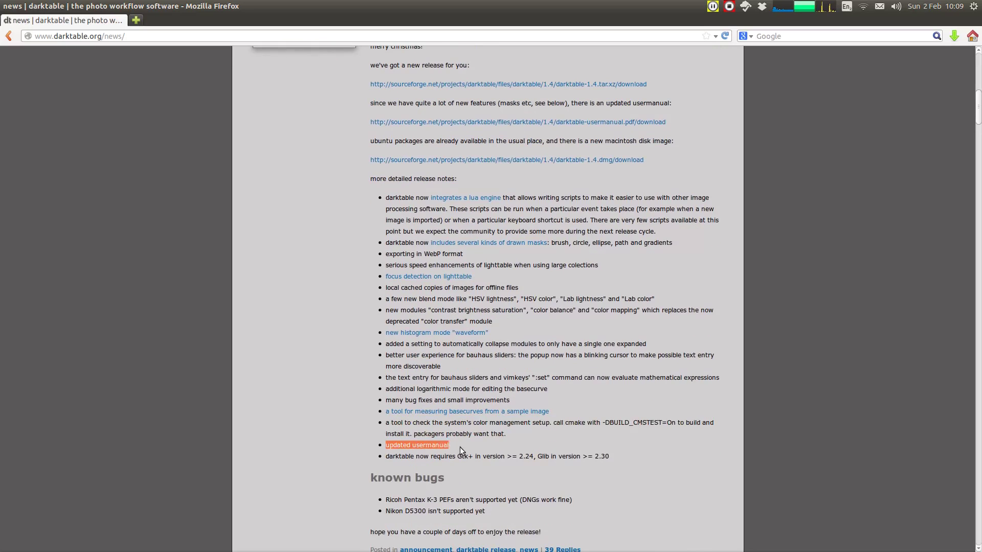
{"action": "left_click_drag", "start_coordinate": [386, 456], "coordinate": [338, 451]}
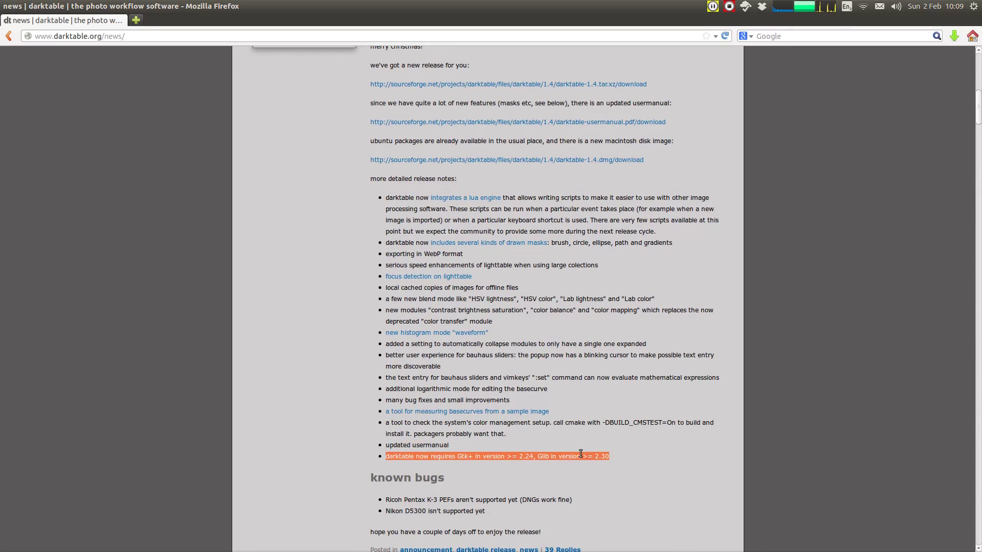
{"action": "scroll", "coordinate": [581, 453], "scroll_direction": "up", "scroll_amount": 1}
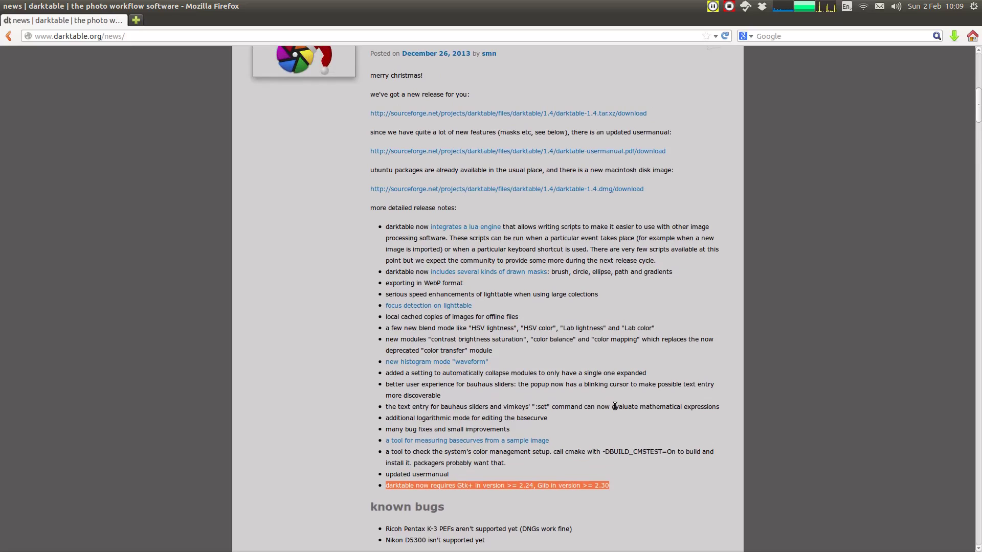